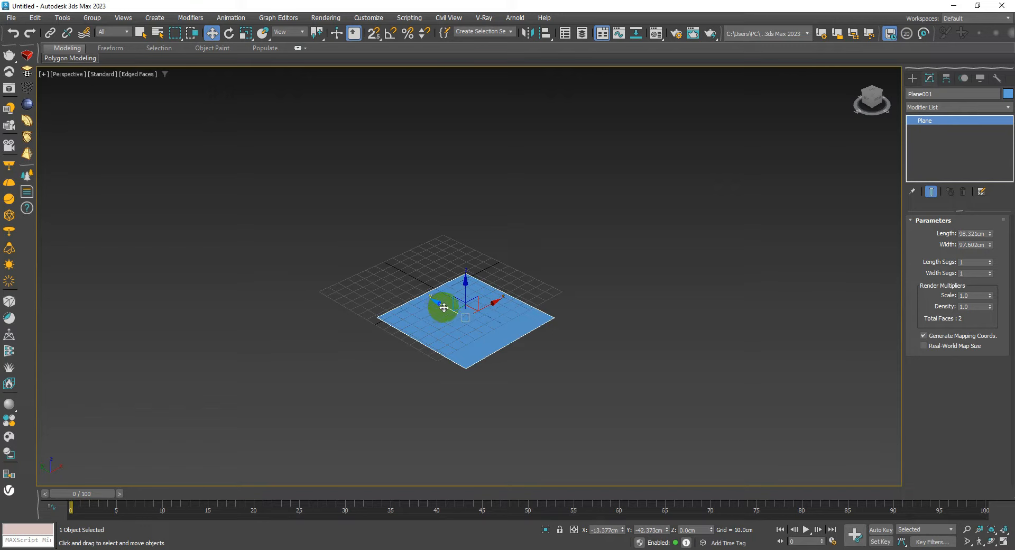
# Step: Clone the plane behind the original as a Reference copy
pyautogui.keyDown('shift'); pyautogui.moveTo(444, 307); pyautogui.dragTo(289, 217); pyautogui.keyUp('shift')
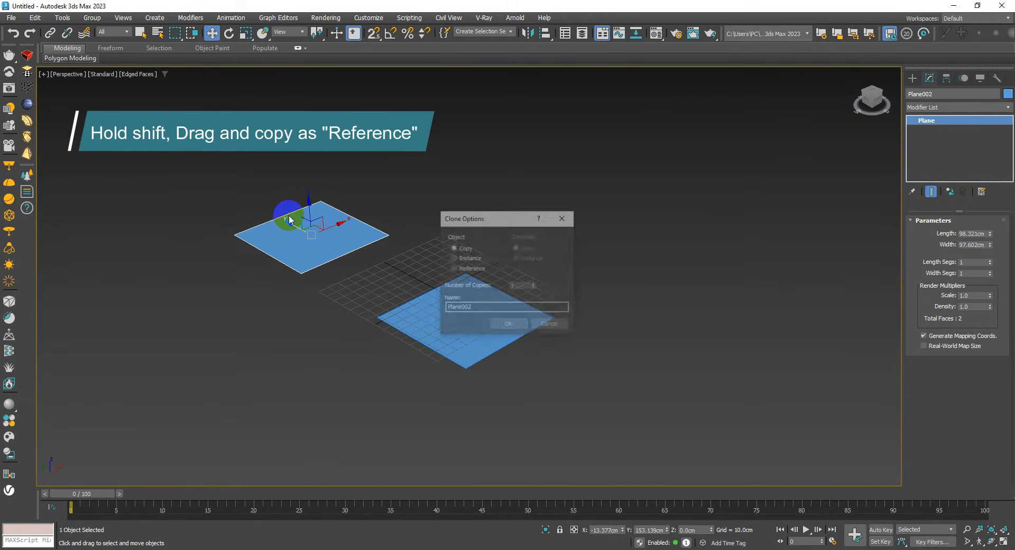
pyautogui.click(479, 271)
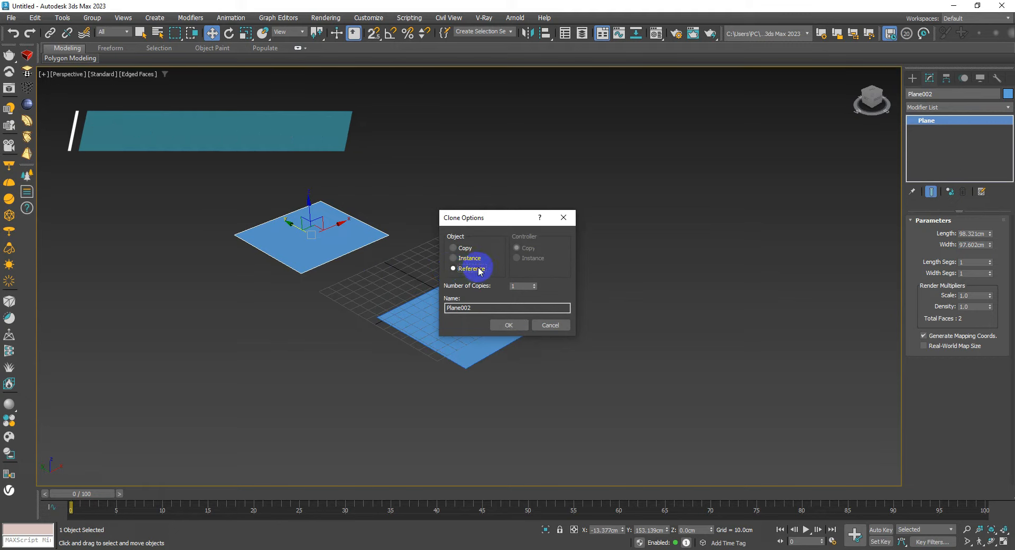
pyautogui.click(502, 326)
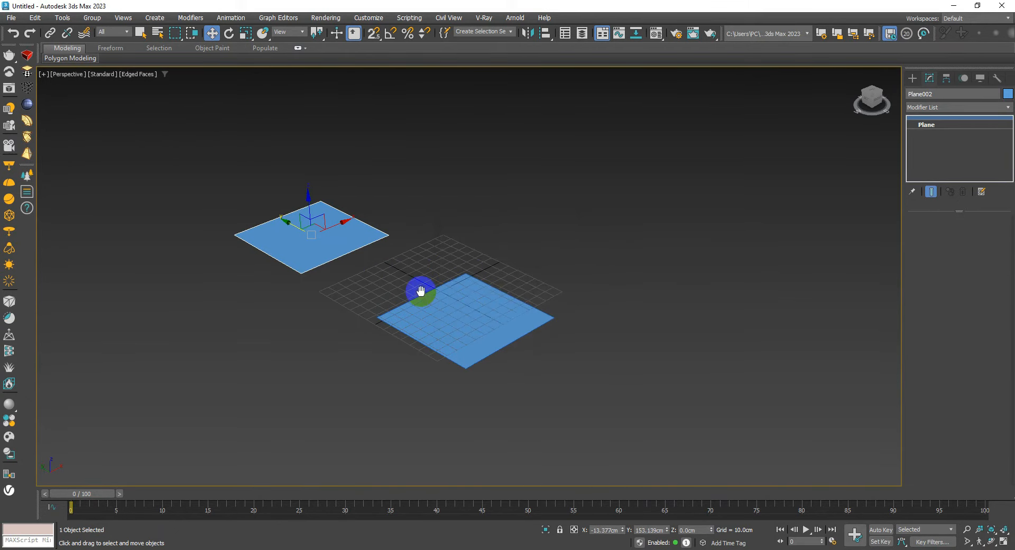
pyautogui.moveTo(420, 290); pyautogui.dragTo(422, 338, button='middle')
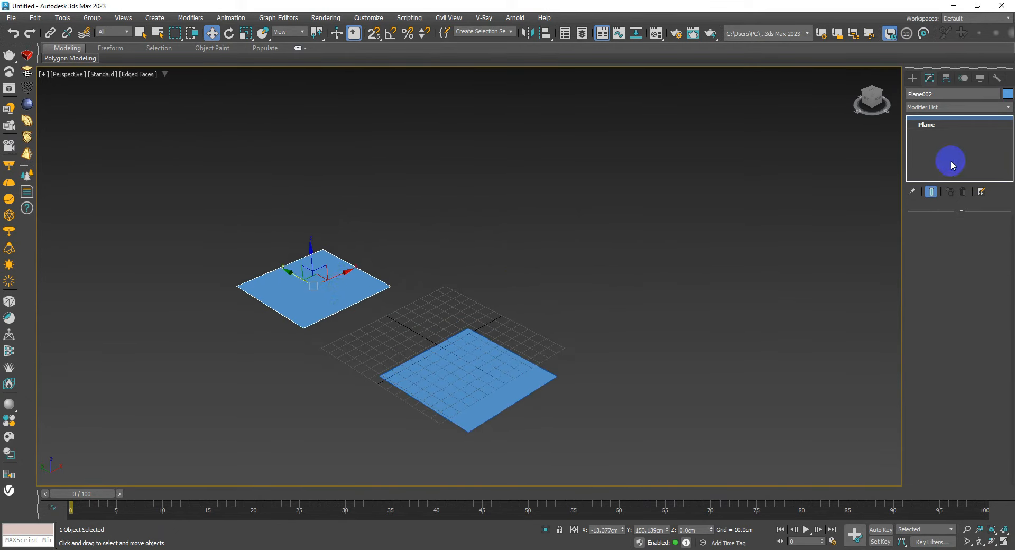
# Step: Add a TurboSmooth modifier to the reference copy and set its iterations to 3
pyautogui.click(964, 107)
pyautogui.write('t')
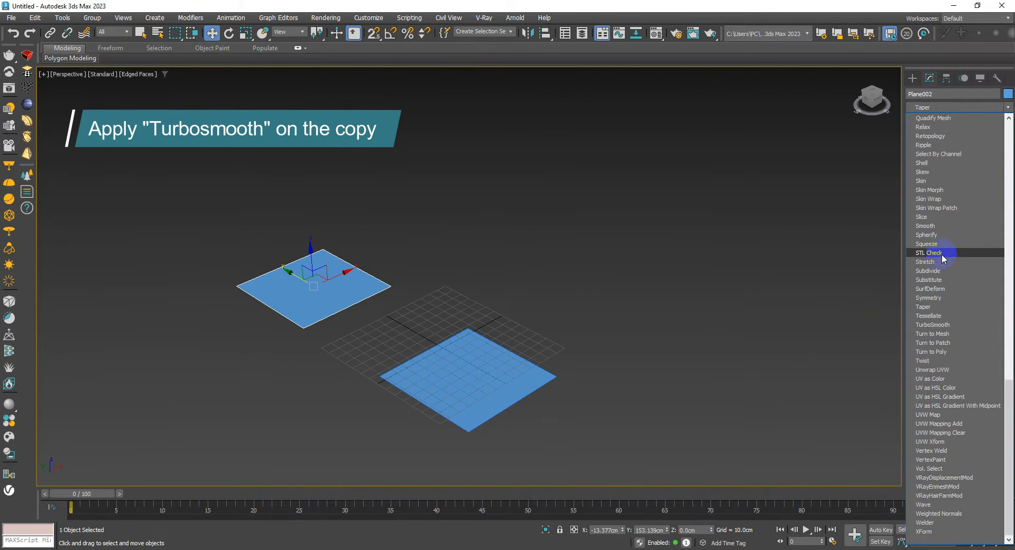
pyautogui.click(961, 324)
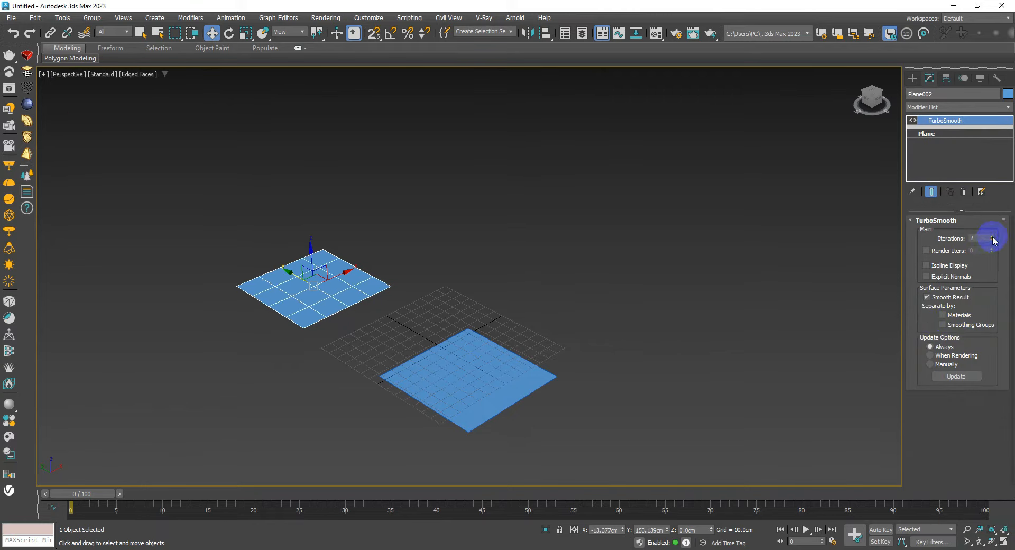
pyautogui.moveTo(453, 306)
pyautogui.mouseDown(button='middle')
pyautogui.moveTo(462, 280)
pyautogui.moveTo(469, 301)
pyautogui.mouseUp(button='middle')
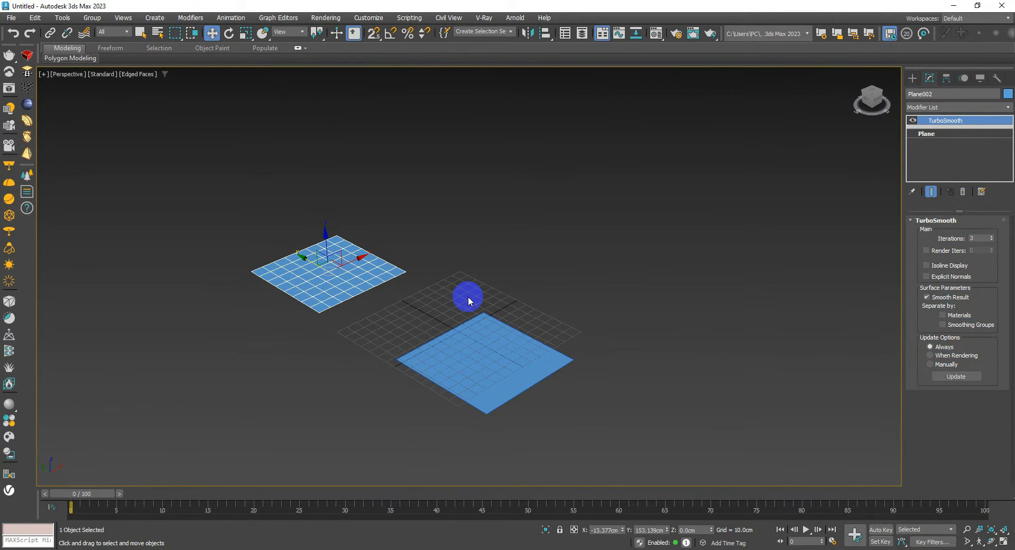
# Step: Apply an Edit Poly modifier to the original plane and enter its Edge sub-object level
pyautogui.click(468, 342)
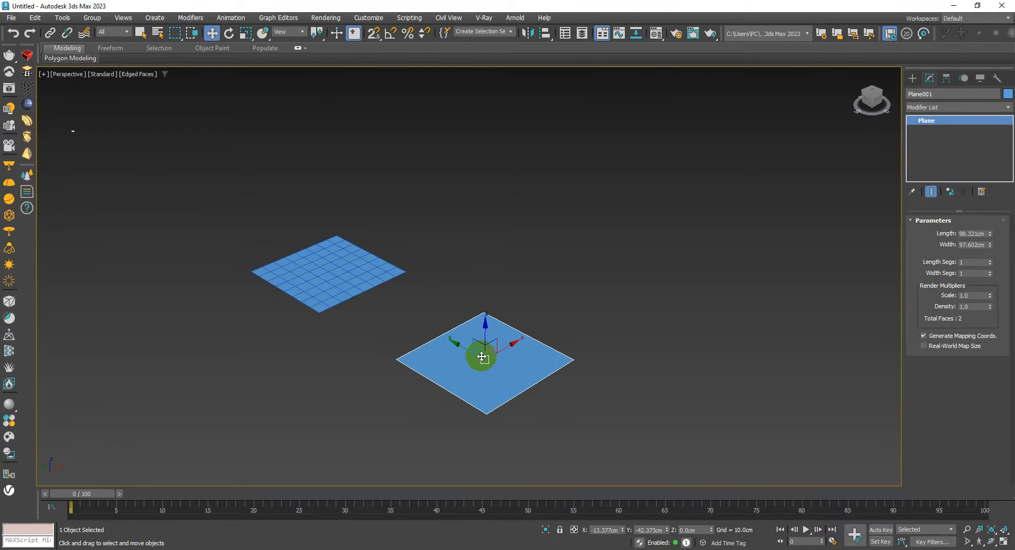
pyautogui.moveTo(491, 351); pyautogui.dragTo(482, 351)
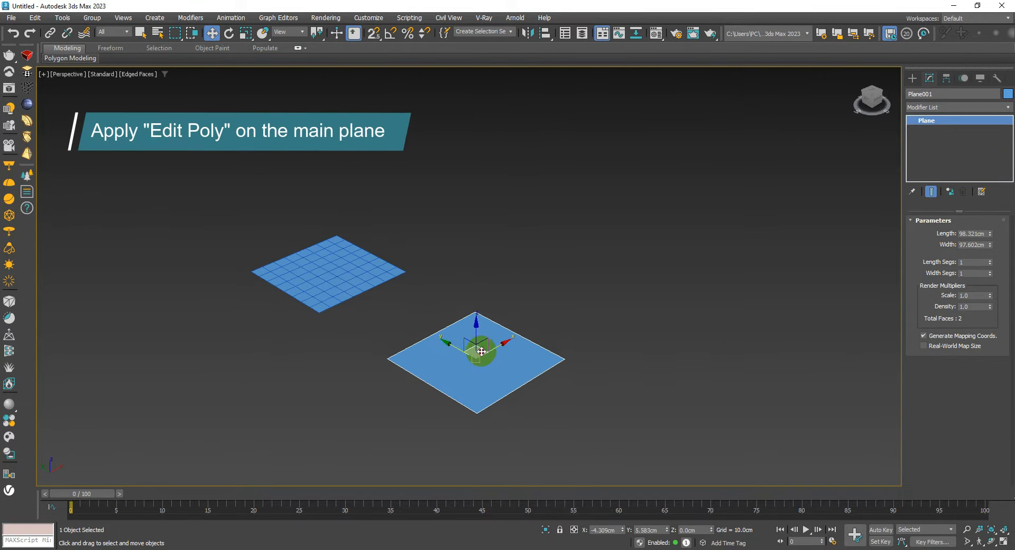
pyautogui.click(952, 108)
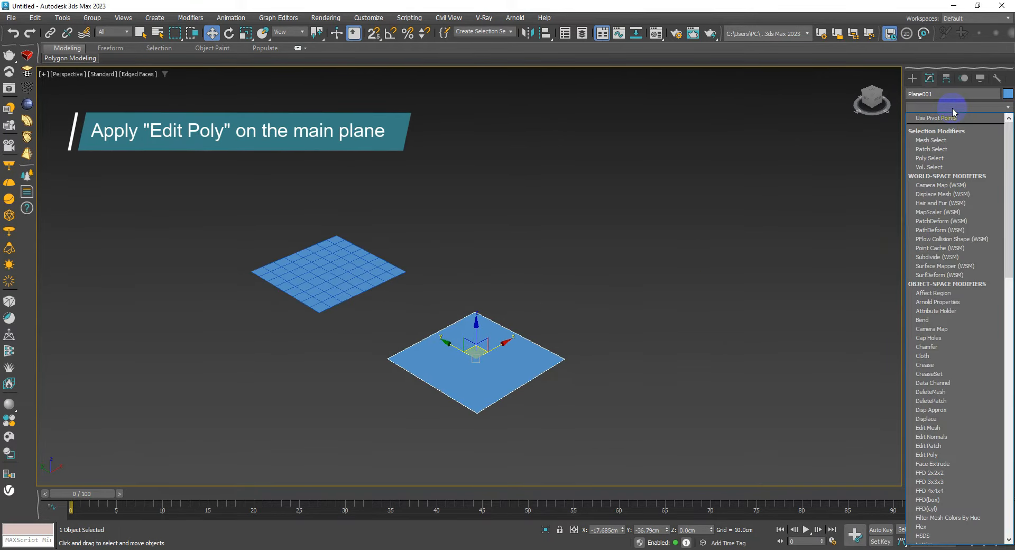
pyautogui.press('e')
pyautogui.click(940, 146)
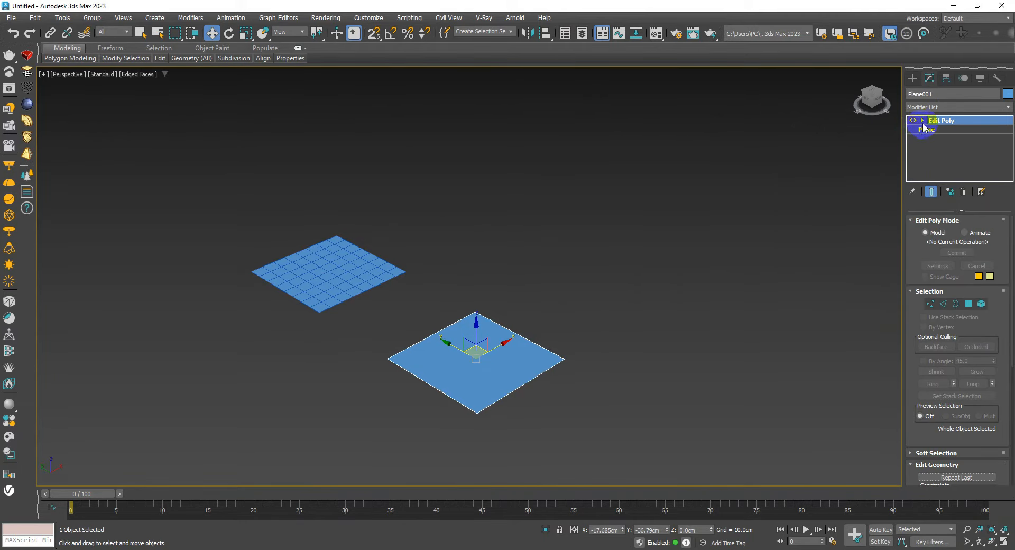
pyautogui.click(939, 138)
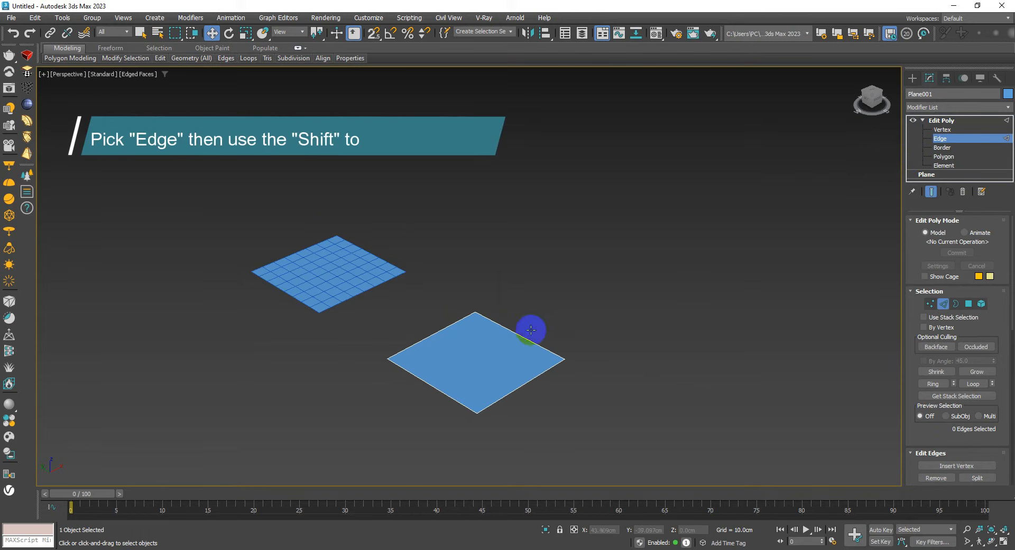
# Step: Extend the original plane along X with two new segments by copying its end edge outward
pyautogui.moveTo(496, 349); pyautogui.dragTo(510, 355)
pyautogui.moveTo(509, 355)
pyautogui.keyDown('alt'); pyautogui.mouseDown(button='middle')
pyautogui.moveTo(530, 265)
pyautogui.moveTo(623, 279)
pyautogui.moveTo(531, 321)
pyautogui.moveTo(485, 358)
pyautogui.moveTo(503, 373)
pyautogui.mouseUp(button='middle'); pyautogui.keyUp('alt')
pyautogui.moveTo(517, 324); pyautogui.dragTo(553, 292)
pyautogui.keyDown('alt'); pyautogui.moveTo(553, 291); pyautogui.dragTo(504, 385, button='middle'); pyautogui.keyUp('alt')
pyautogui.scroll(-3, 540, 335)
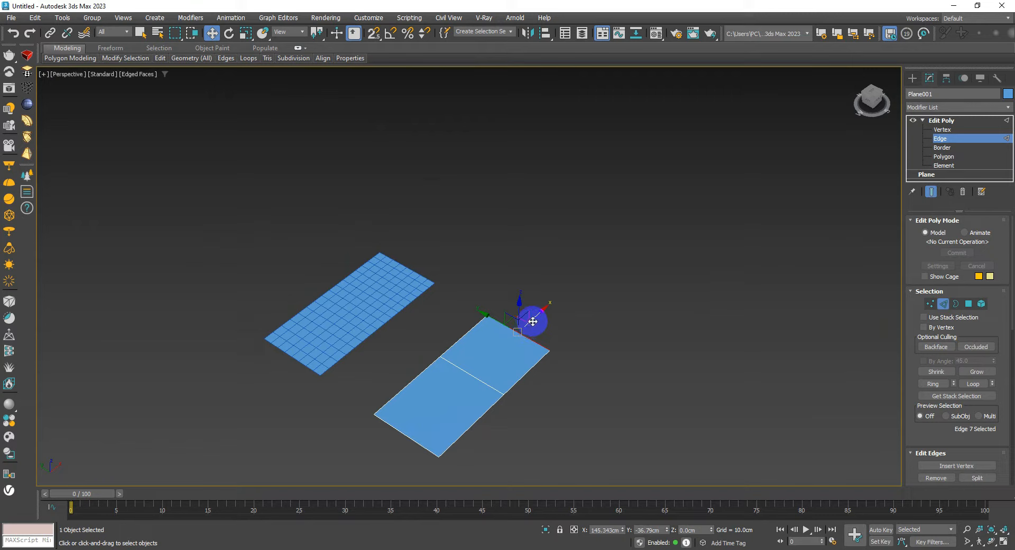
pyautogui.keyDown('shift'); pyautogui.moveTo(533, 321); pyautogui.dragTo(572, 269); pyautogui.keyUp('shift')
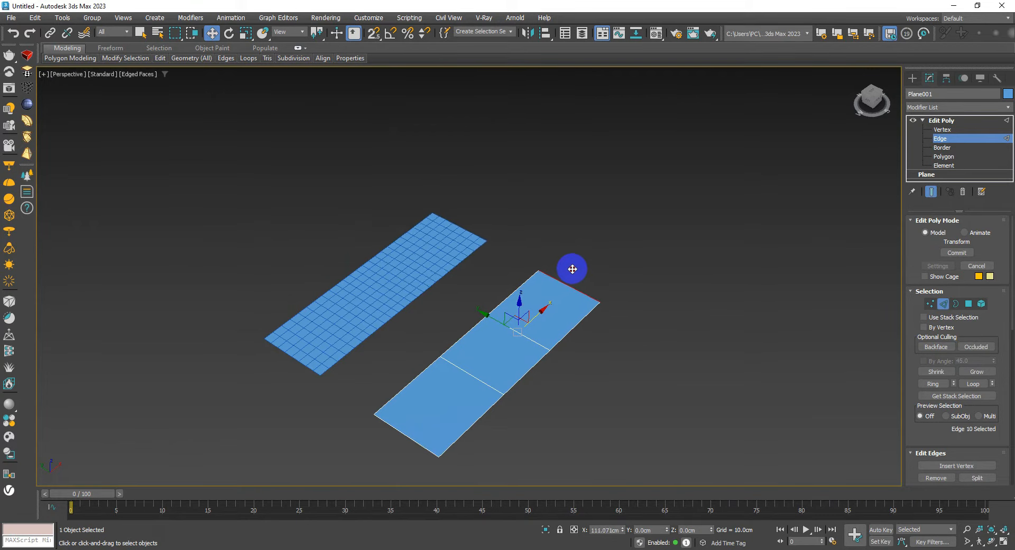
pyautogui.keyDown('alt'); pyautogui.moveTo(566, 305); pyautogui.dragTo(486, 369, button='middle'); pyautogui.keyUp('alt')
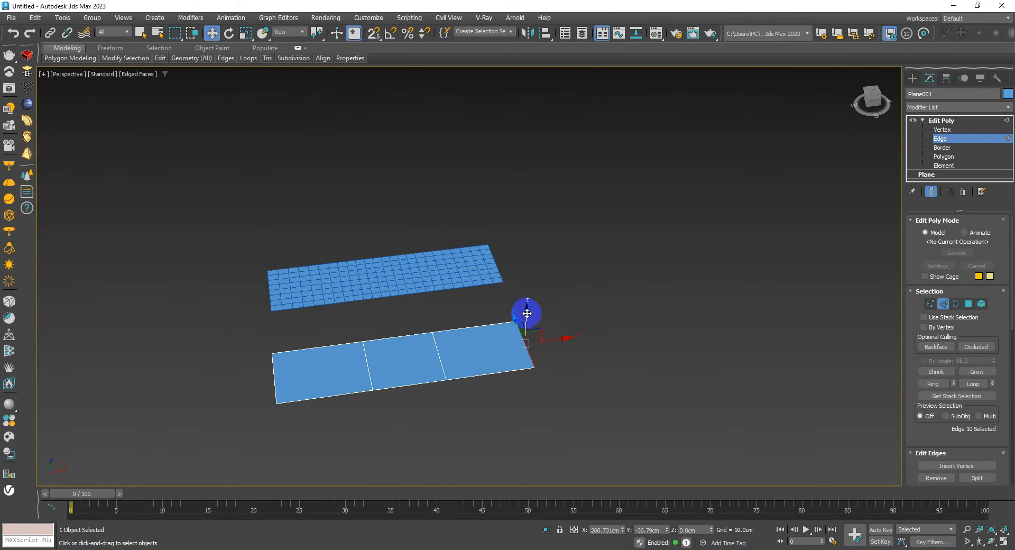
# Step: Extend the strip along X with a third new segment from its end edge
pyautogui.moveTo(528, 313); pyautogui.dragTo(530, 287)
pyautogui.rightClick(530, 287)
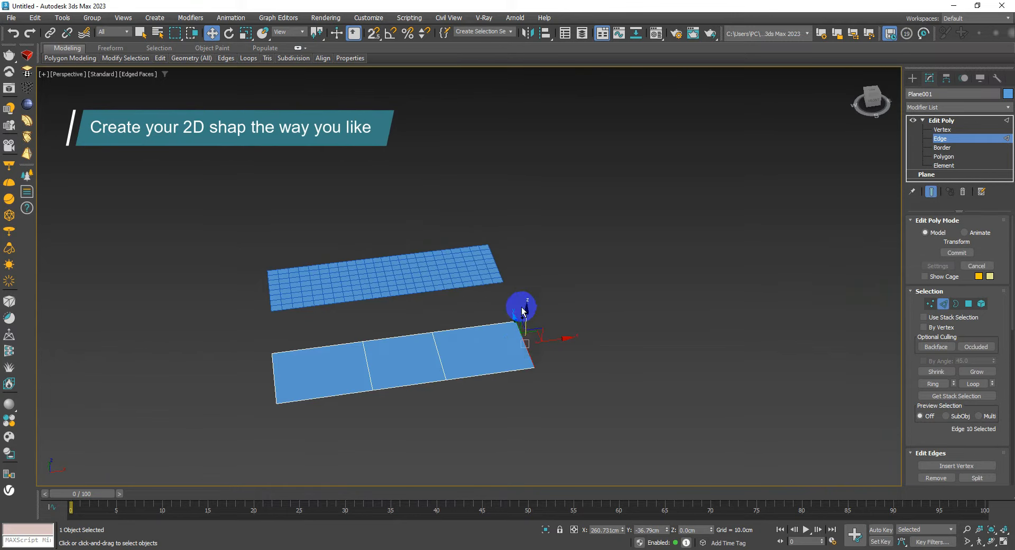
pyautogui.moveTo(520, 348)
pyautogui.keyDown('alt'); pyautogui.mouseDown(button='middle')
pyautogui.moveTo(571, 372)
pyautogui.moveTo(537, 331)
pyautogui.moveTo(538, 353)
pyautogui.mouseUp(button='middle'); pyautogui.keyUp('alt')
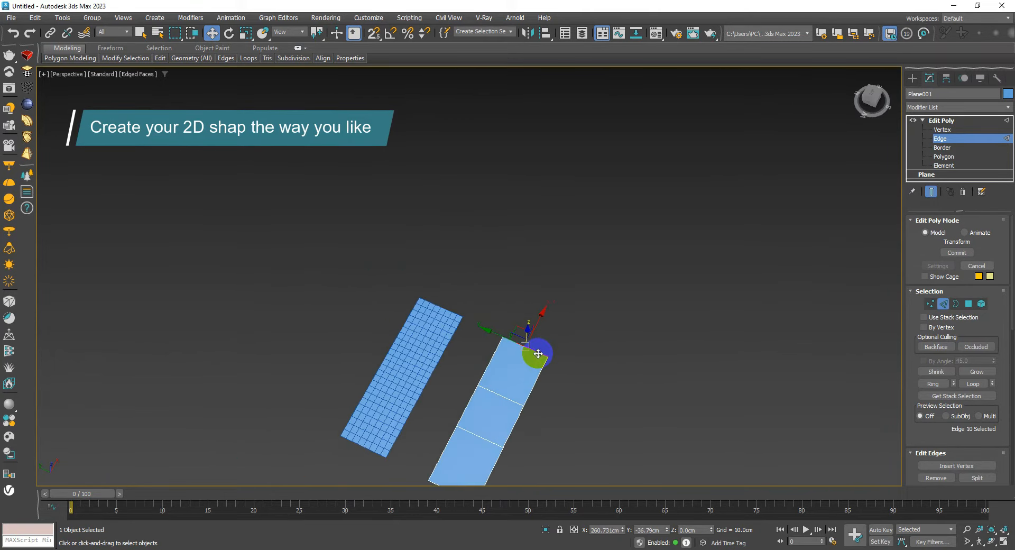
pyautogui.keyDown('shift'); pyautogui.moveTo(539, 326); pyautogui.dragTo(573, 272); pyautogui.keyUp('shift')
pyautogui.keyDown('alt'); pyautogui.moveTo(573, 271); pyautogui.dragTo(471, 349, button='middle'); pyautogui.keyUp('alt')
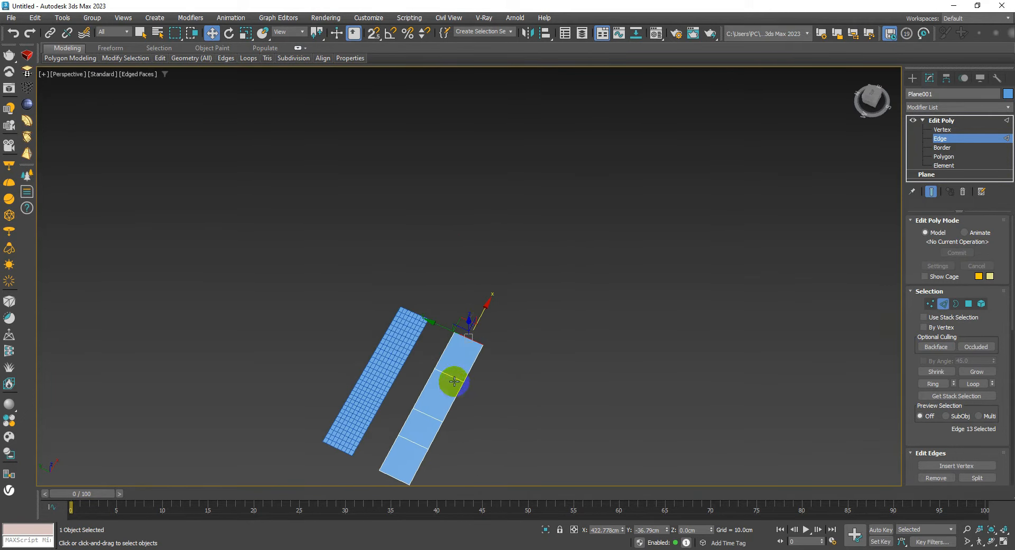
# Step: Scale up the strip's last interior edge across the width to form a wide bulge
pyautogui.press('r')
pyautogui.moveTo(483, 392); pyautogui.dragTo(564, 424)
pyautogui.moveTo(470, 408); pyautogui.dragTo(443, 367, button='middle')
# Step: Leave the Edge level and move the whole original strip along Y, clear of the smoothed copy
pyautogui.press('2')
pyautogui.press('w')
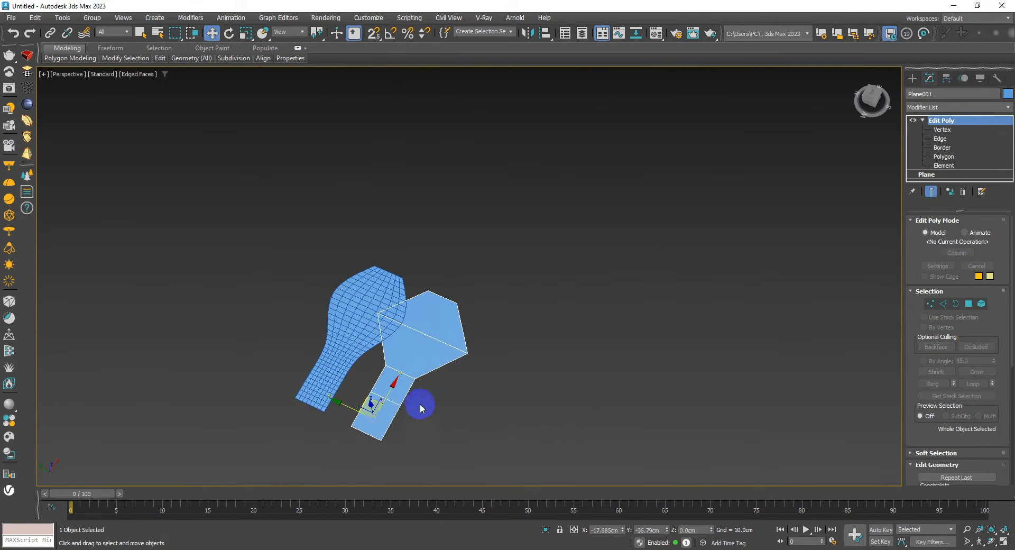
pyautogui.moveTo(357, 409); pyautogui.dragTo(460, 465)
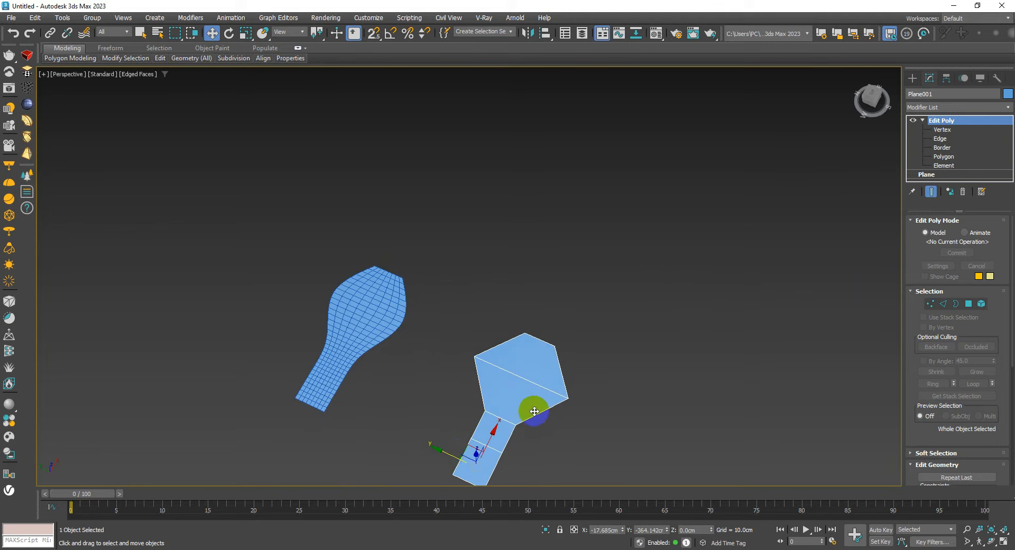
pyautogui.moveTo(528, 412); pyautogui.dragTo(497, 365, button='middle')
# Step: Extend the strip beyond the bulge along X with four new segments from its end edge
pyautogui.press('2')
pyautogui.click(504, 300)
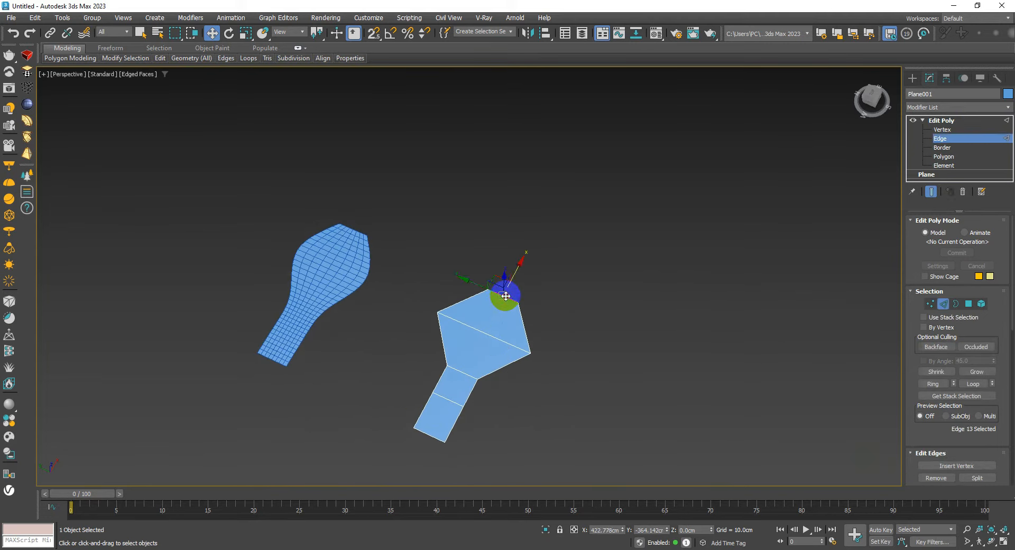
pyautogui.keyDown('alt'); pyautogui.moveTo(506, 296); pyautogui.dragTo(488, 335, button='middle'); pyautogui.keyUp('alt')
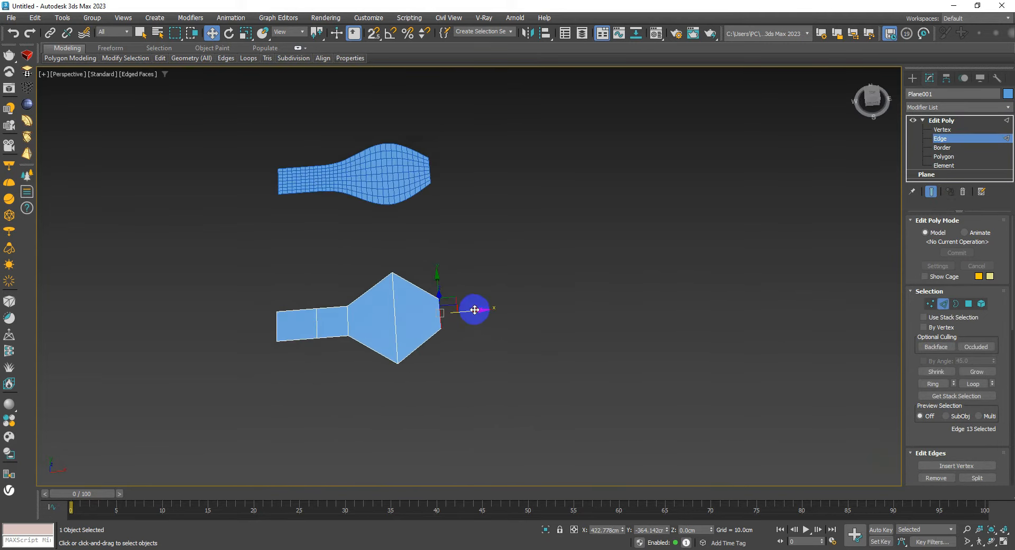
pyautogui.moveTo(475, 310); pyautogui.dragTo(545, 309)
pyautogui.moveTo(547, 309); pyautogui.dragTo(394, 337, button='middle')
pyautogui.keyDown('shift'); pyautogui.moveTo(394, 337); pyautogui.dragTo(565, 323); pyautogui.keyUp('shift')
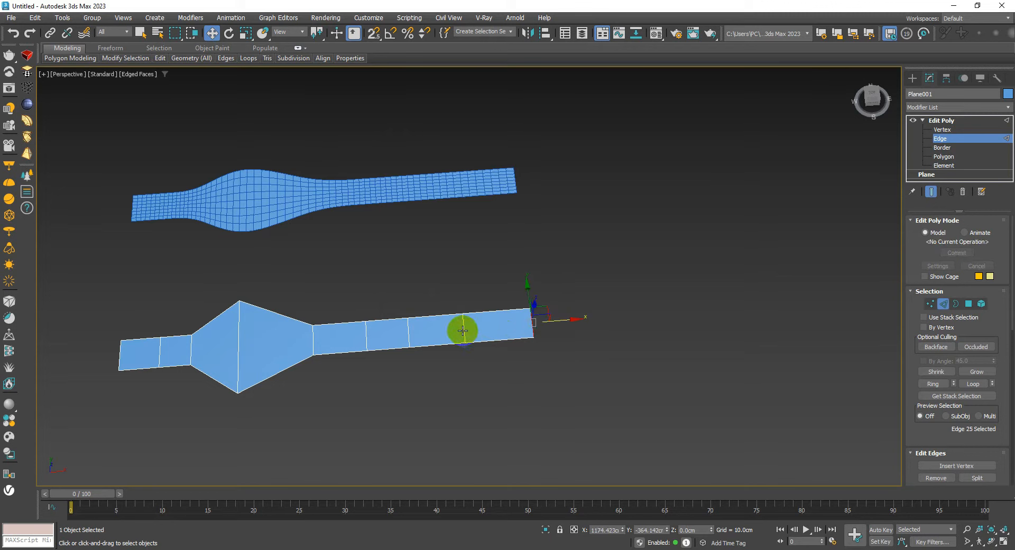
# Step: Scale the last interior edge to about 256% along Y to form a second bulge
pyautogui.press('r')
pyautogui.moveTo(467, 368); pyautogui.dragTo(468, 420)
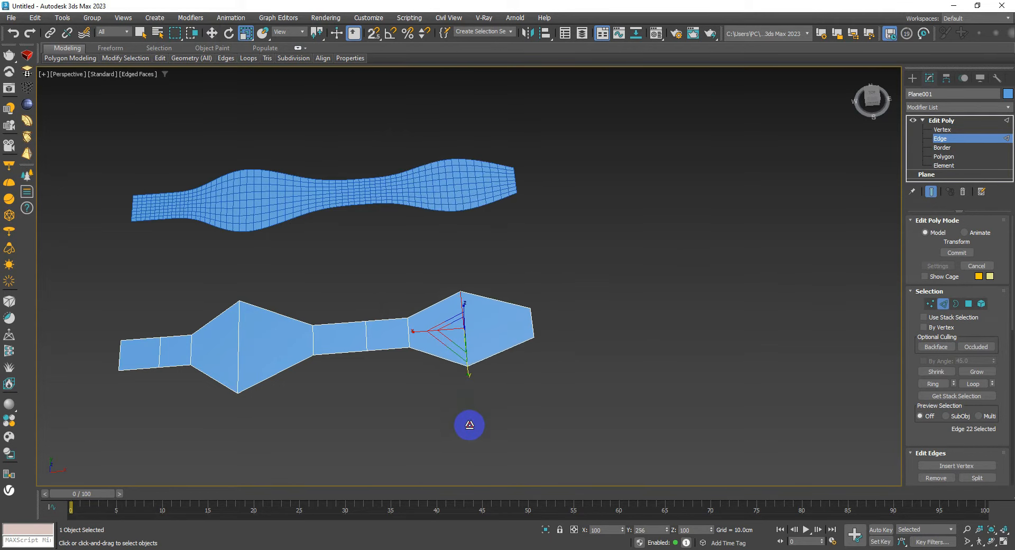
pyautogui.keyDown('alt'); pyautogui.moveTo(469, 425); pyautogui.dragTo(492, 378, button='middle'); pyautogui.keyUp('alt')
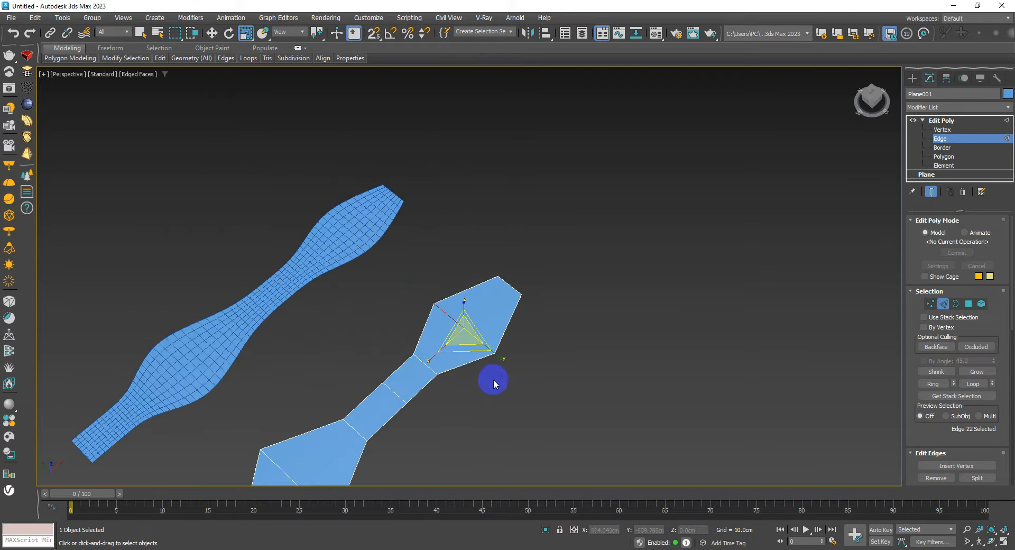
# Step: Narrow the middle edge between the two bulges to about 43% along Y
pyautogui.click(392, 400)
pyautogui.moveTo(392, 401); pyautogui.dragTo(440, 343, button='middle')
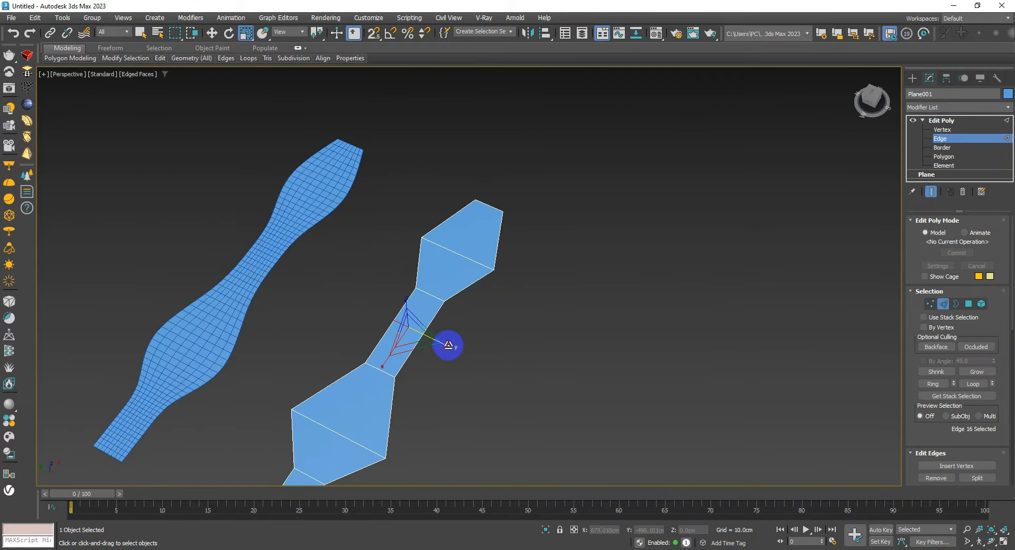
pyautogui.moveTo(449, 346); pyautogui.dragTo(433, 343)
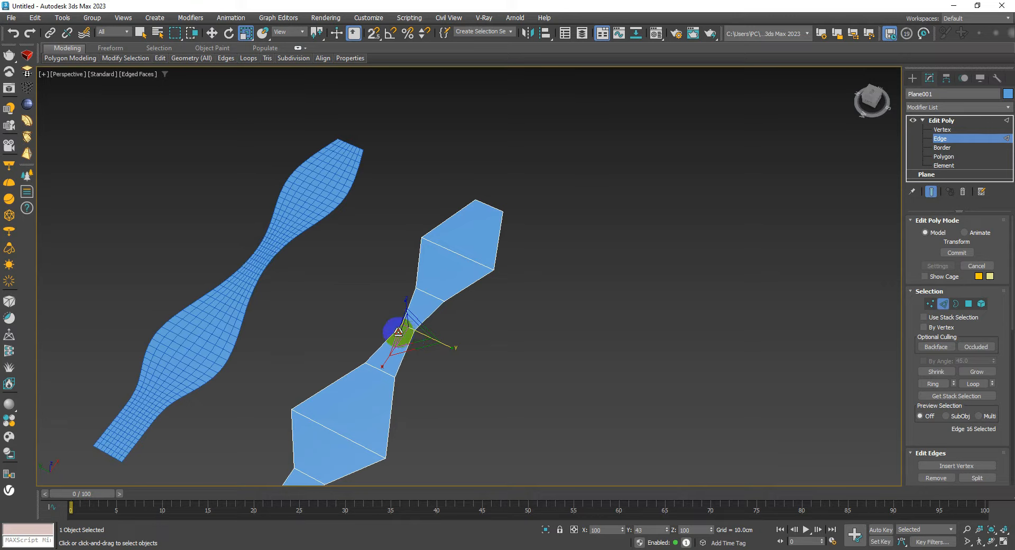
pyautogui.moveTo(341, 416); pyautogui.dragTo(440, 262, button='middle')
# Step: Narrow the edge joining the large bulge to the tail, and scale down the two outer tail edges together
pyautogui.click(380, 359)
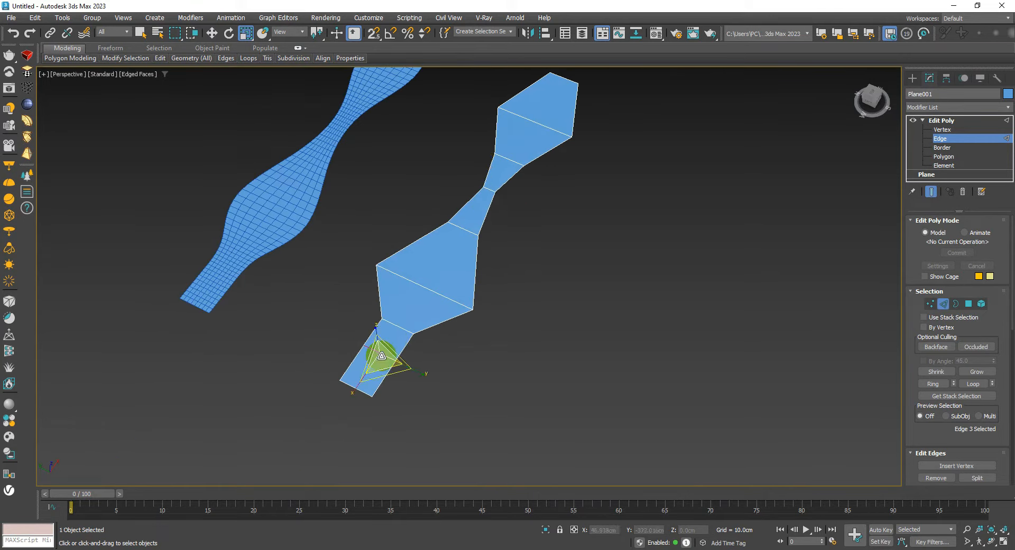
pyautogui.click(397, 325)
pyautogui.moveTo(436, 345); pyautogui.dragTo(398, 331)
pyautogui.click(384, 357)
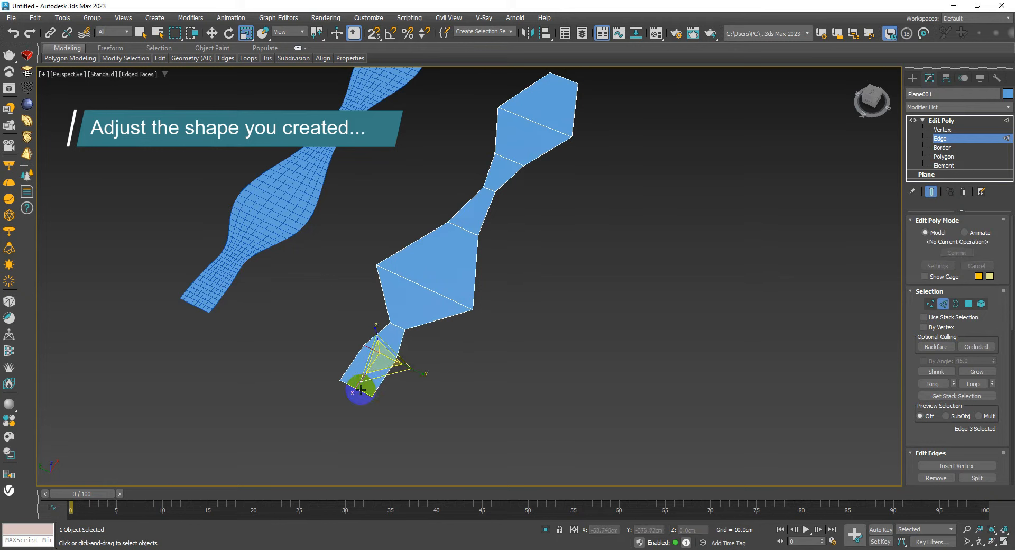
pyautogui.keyDown('ctrl'); pyautogui.click(385, 388); pyautogui.keyUp('ctrl')
pyautogui.moveTo(396, 407); pyautogui.dragTo(362, 389)
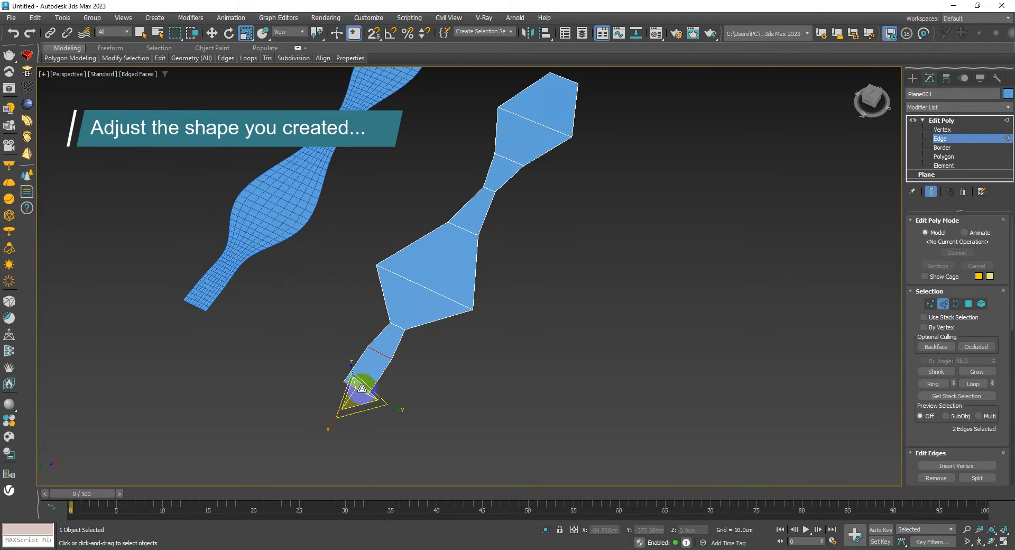
# Step: Scale the edge between tail and large bulge to about 270% and the bulge's widest edge to about 117% along Y
pyautogui.click(401, 332)
pyautogui.moveTo(437, 353); pyautogui.dragTo(487, 379)
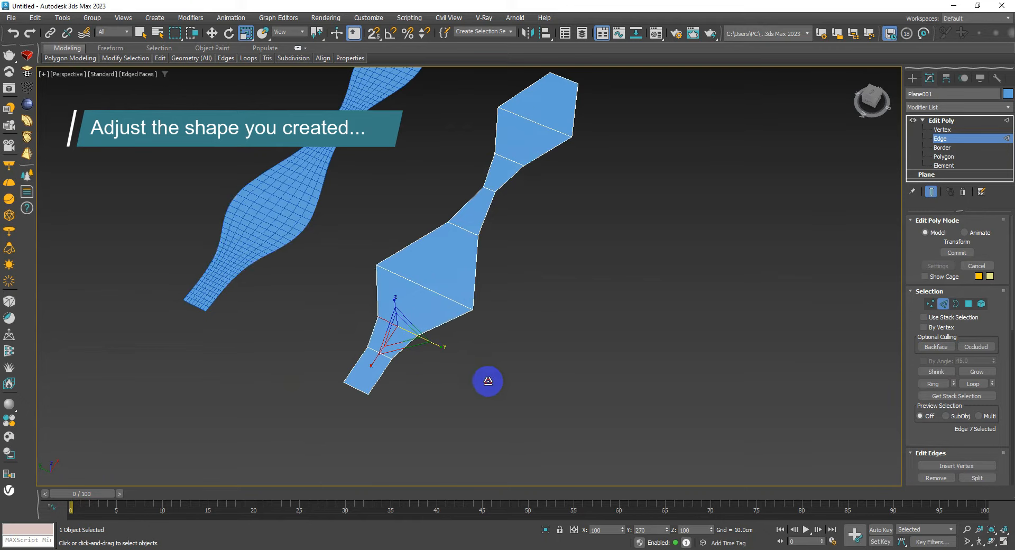
pyautogui.click(448, 299)
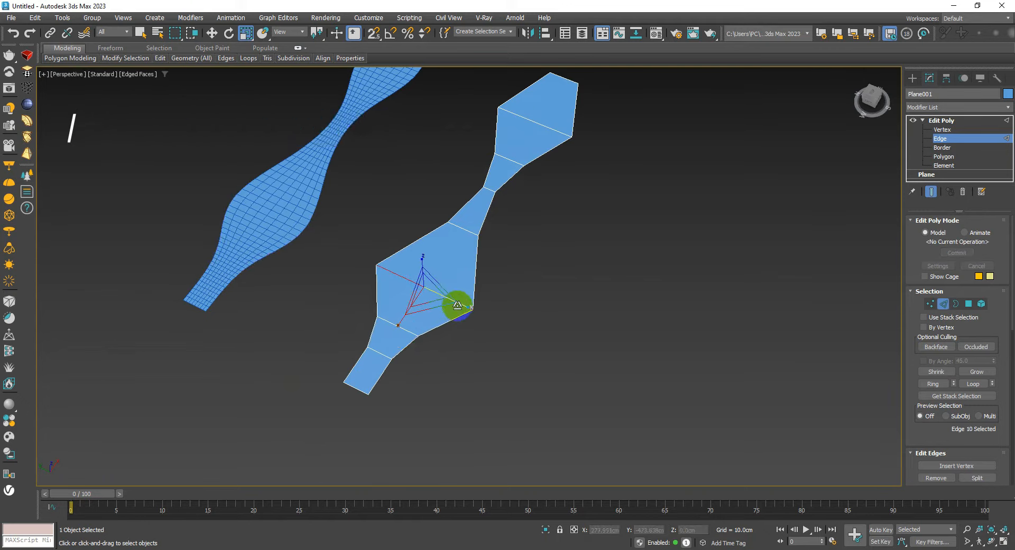
pyautogui.moveTo(455, 302); pyautogui.dragTo(465, 306)
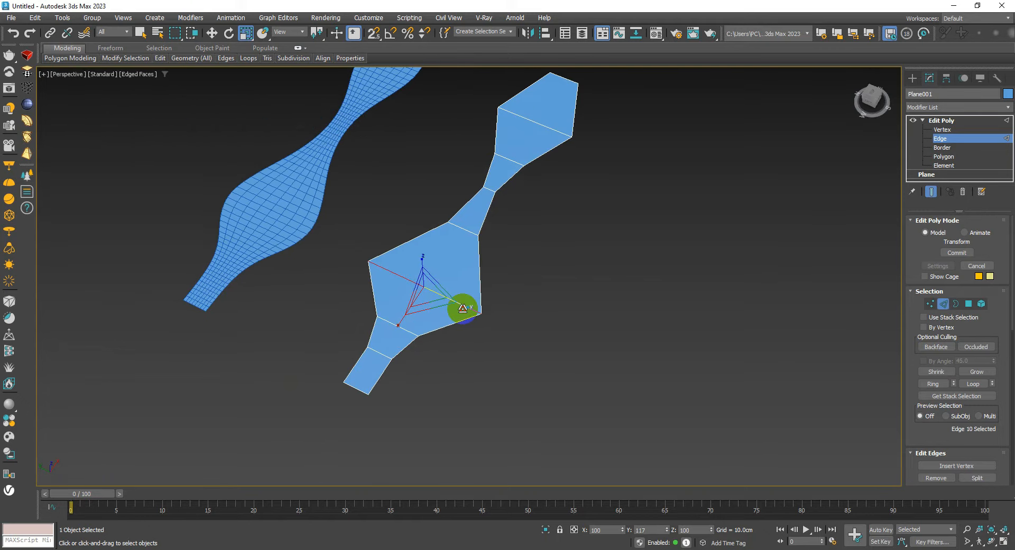
# Step: Narrow the outermost tail edge to taper the strip, and select the opposite end edge for moving
pyautogui.click(358, 390)
pyautogui.moveTo(396, 403); pyautogui.dragTo(362, 391)
pyautogui.keyDown('alt'); pyautogui.moveTo(362, 391); pyautogui.dragTo(324, 373, button='middle'); pyautogui.keyUp('alt')
pyautogui.press('w')
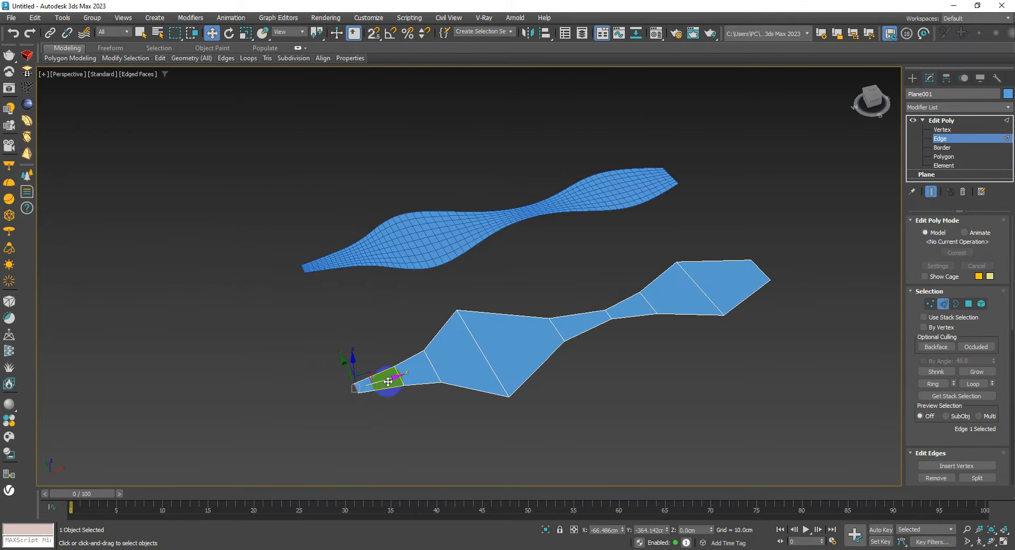
pyautogui.keyDown('alt'); pyautogui.moveTo(388, 380); pyautogui.dragTo(512, 404, button='middle'); pyautogui.keyUp('alt')
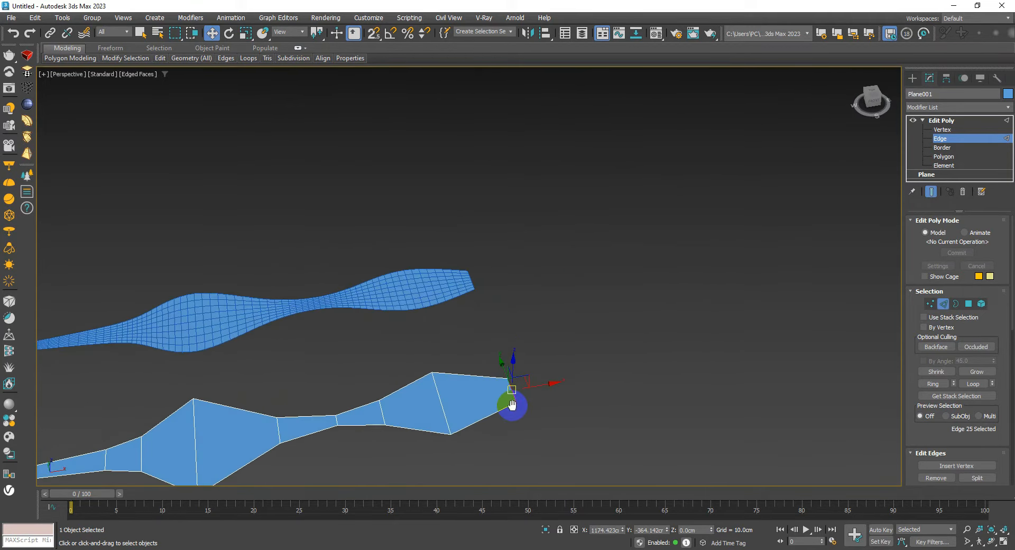
# Step: Extend the small bulge's outer end edge along X into new tail segments and narrow the new edges, the tip to about 48% along Y
pyautogui.moveTo(513, 373); pyautogui.dragTo(651, 368)
pyautogui.press('r')
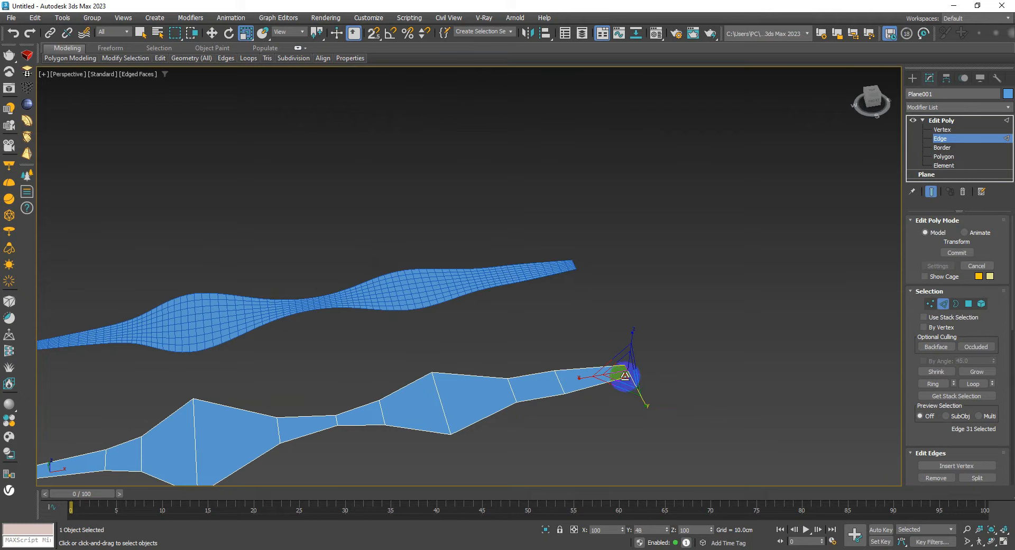
pyautogui.moveTo(625, 376); pyautogui.dragTo(608, 372)
pyautogui.click(557, 382)
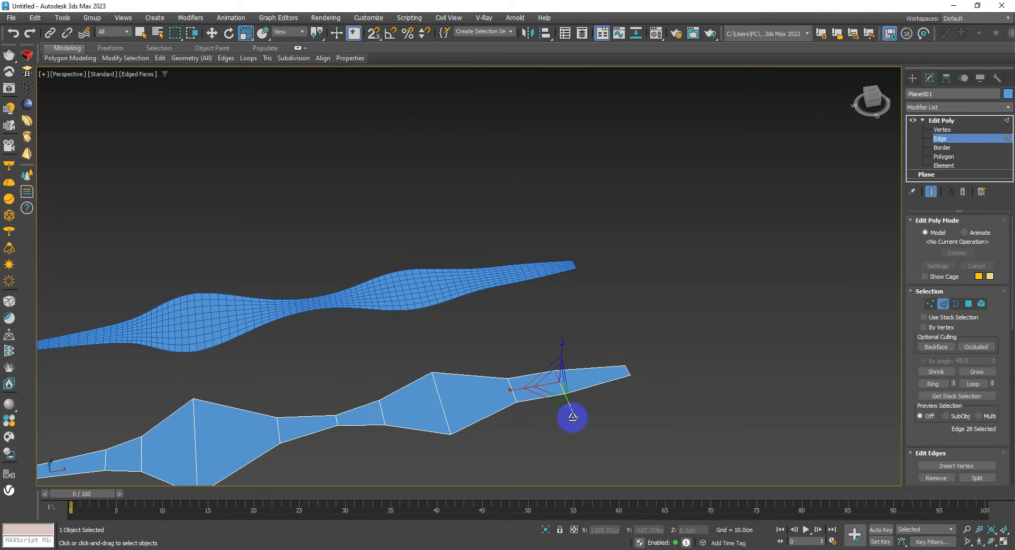
pyautogui.moveTo(572, 417); pyautogui.dragTo(567, 402)
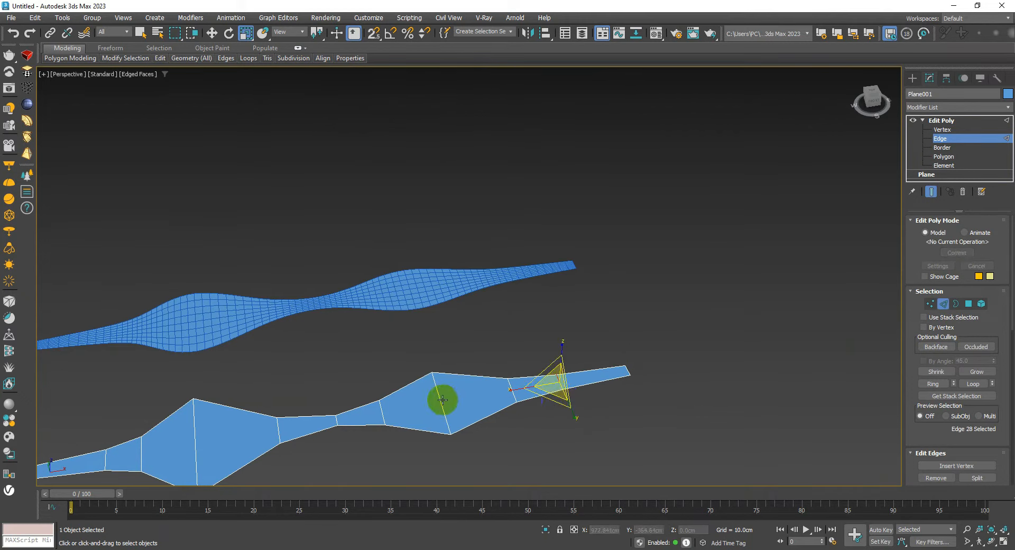
# Step: Widen the small bulge's widest edge along Y and leave edge editing
pyautogui.moveTo(443, 400); pyautogui.dragTo(451, 443)
pyautogui.press('w')
pyautogui.scroll(-2, 355, 409)
pyautogui.keyDown('alt'); pyautogui.moveTo(361, 403); pyautogui.dragTo(444, 348, button='middle'); pyautogui.keyUp('alt')
pyautogui.press('2')
pyautogui.press('2')
pyautogui.press('2')
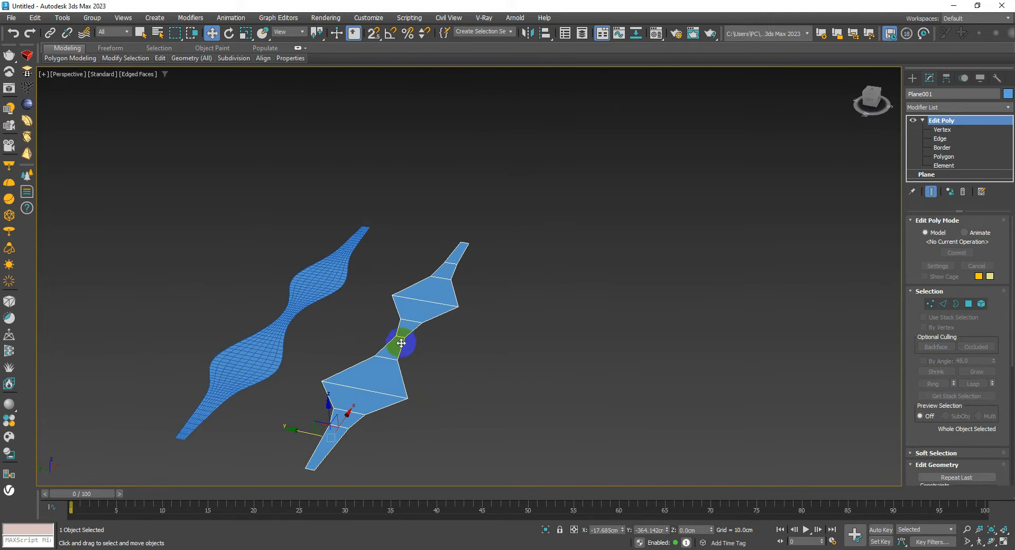
pyautogui.keyDown('alt'); pyautogui.moveTo(303, 443); pyautogui.dragTo(413, 383, button='middle'); pyautogui.keyUp('alt')
# Step: Raise the large bulge's widest edge to a Z position of about 124 cm
pyautogui.press('2')
pyautogui.click(341, 360)
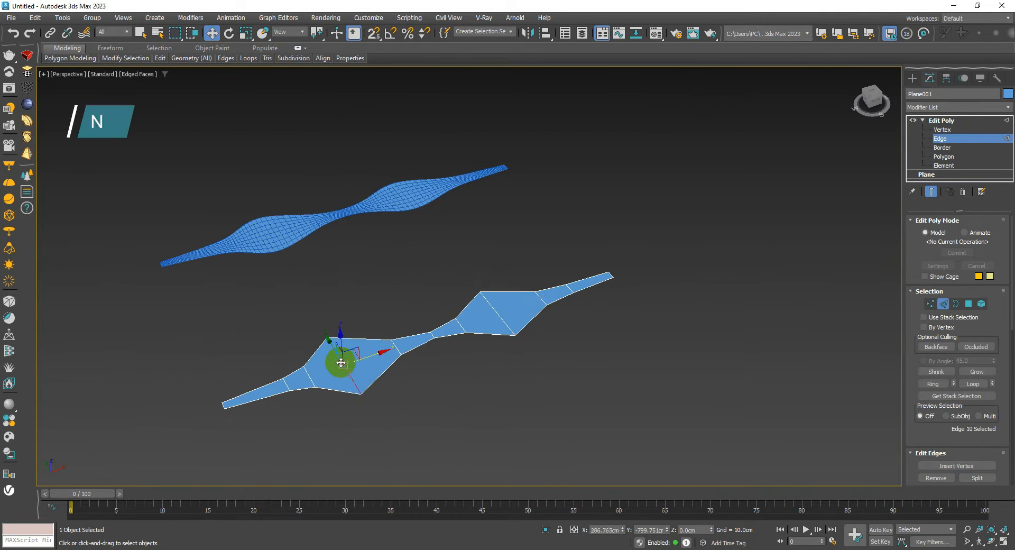
pyautogui.moveTo(343, 340); pyautogui.dragTo(345, 343)
pyautogui.keyDown('alt'); pyautogui.moveTo(345, 343); pyautogui.dragTo(441, 385, button='middle'); pyautogui.keyUp('alt')
pyautogui.moveTo(435, 365); pyautogui.dragTo(439, 364)
pyautogui.keyDown('alt'); pyautogui.moveTo(431, 408); pyautogui.dragTo(370, 359, button='middle'); pyautogui.keyUp('alt')
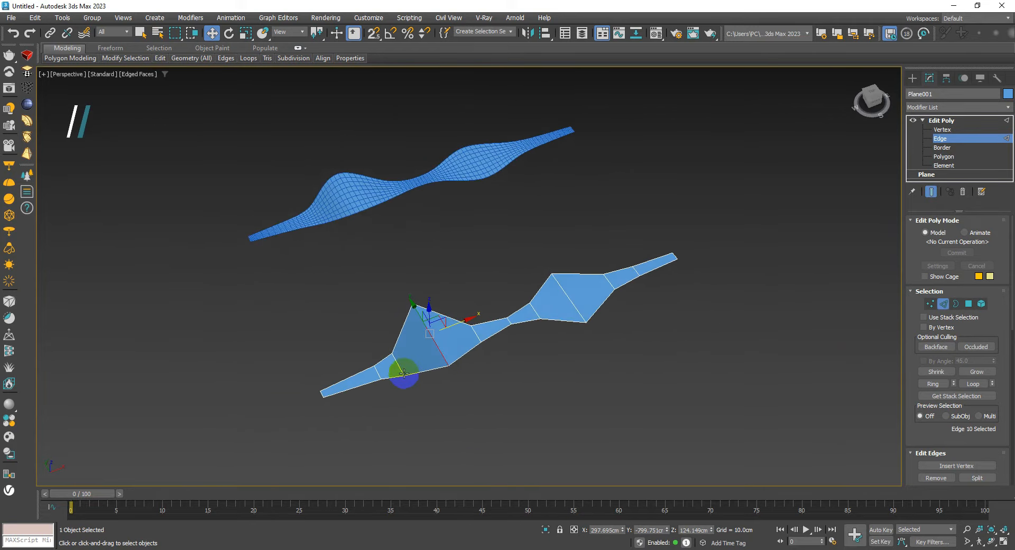
# Step: Move the vertices of the tail and the large bulge's widest edge outward along X, bringing that edge to about X 144 cm
pyautogui.press('1')
pyautogui.moveTo(248, 300); pyautogui.dragTo(439, 417)
pyautogui.moveTo(409, 357); pyautogui.dragTo(387, 369)
pyautogui.press('2')
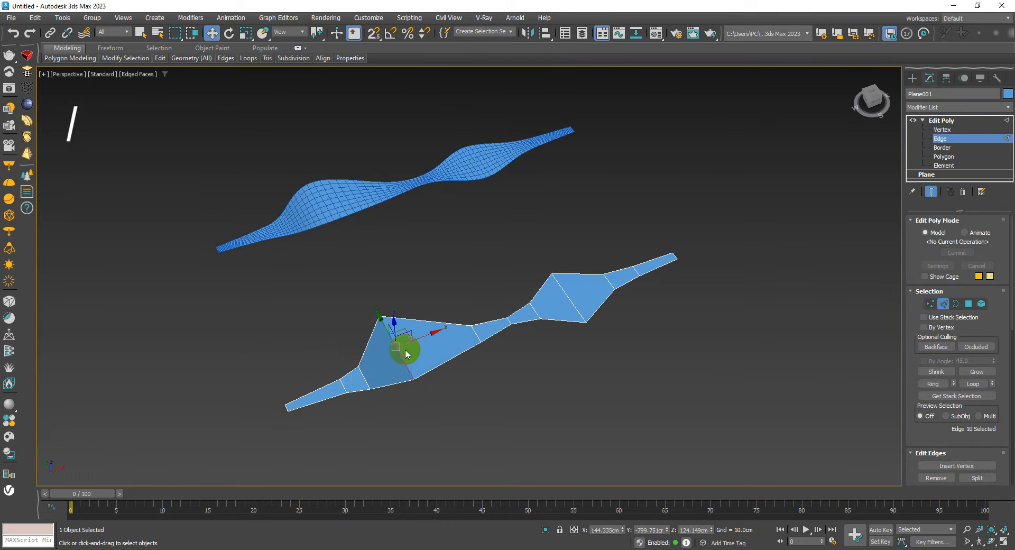
# Step: Shift the large bulge's raised edge back toward the strip's middle along X and lift it higher in Z
pyautogui.moveTo(421, 337); pyautogui.dragTo(437, 333)
pyautogui.keyDown('alt'); pyautogui.moveTo(426, 383); pyautogui.dragTo(421, 343, button='middle'); pyautogui.keyUp('alt')
pyautogui.moveTo(413, 314); pyautogui.dragTo(412, 304)
# Step: Raise the small bulge's widest edge in Z and move the whole small bulge with its tail about 255 cm outward along X
pyautogui.moveTo(550, 340); pyautogui.dragTo(494, 370, button='middle')
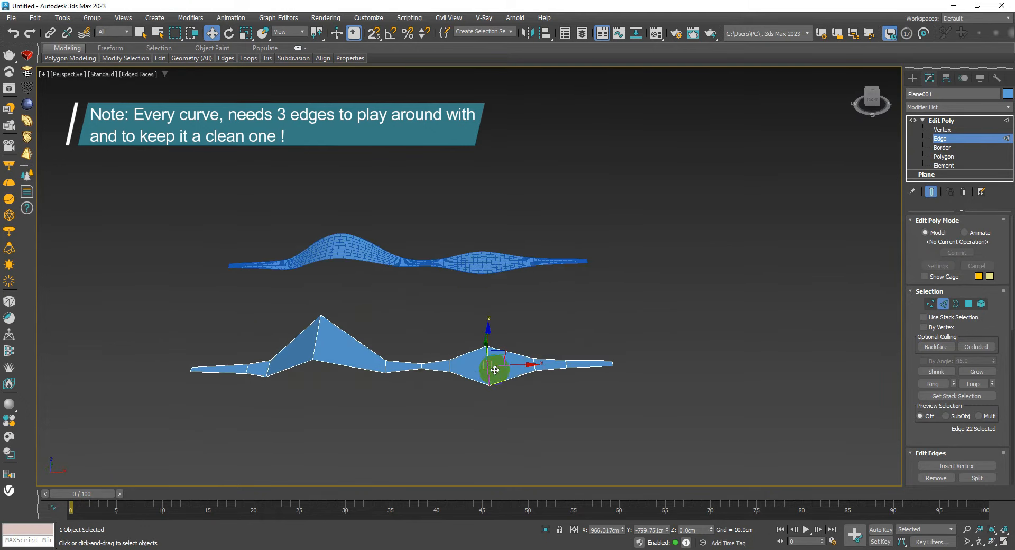
pyautogui.moveTo(489, 331); pyautogui.dragTo(644, 428)
pyautogui.press('1')
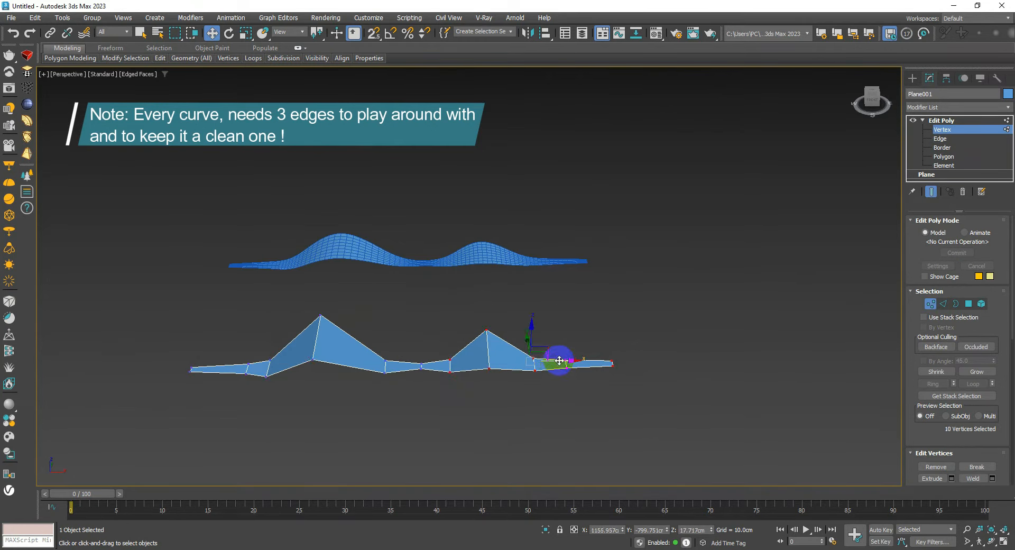
pyautogui.moveTo(559, 360); pyautogui.dragTo(617, 359)
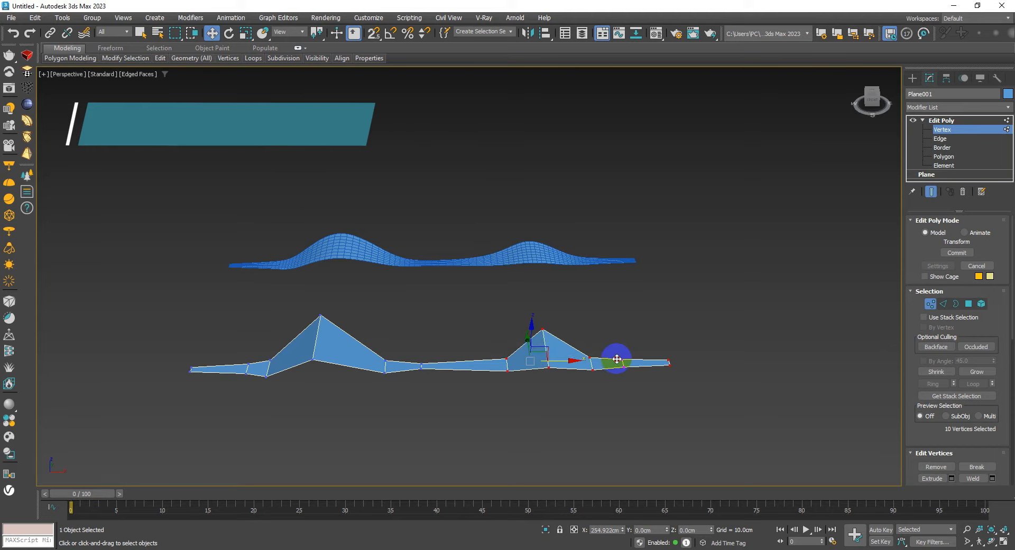
# Step: Move the small bulge's inner edge slightly toward the strip's middle along X
pyautogui.press('2')
pyautogui.click(547, 358)
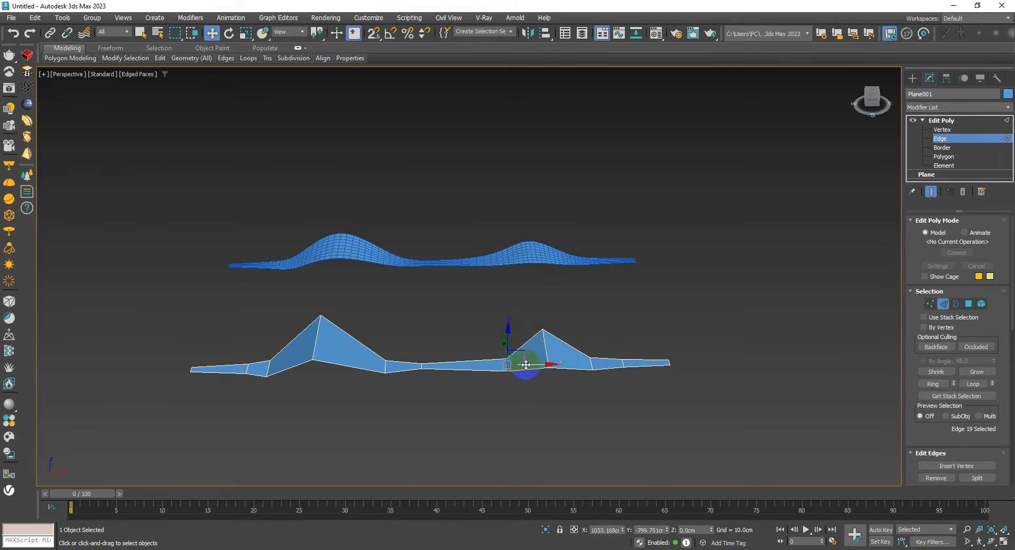
pyautogui.moveTo(526, 365); pyautogui.dragTo(516, 365)
# Step: Widen the raised edges of both the small and the large bulge along Y
pyautogui.keyDown('alt'); pyautogui.moveTo(520, 374); pyautogui.dragTo(598, 397, button='middle'); pyautogui.keyUp('alt')
pyautogui.press('r')
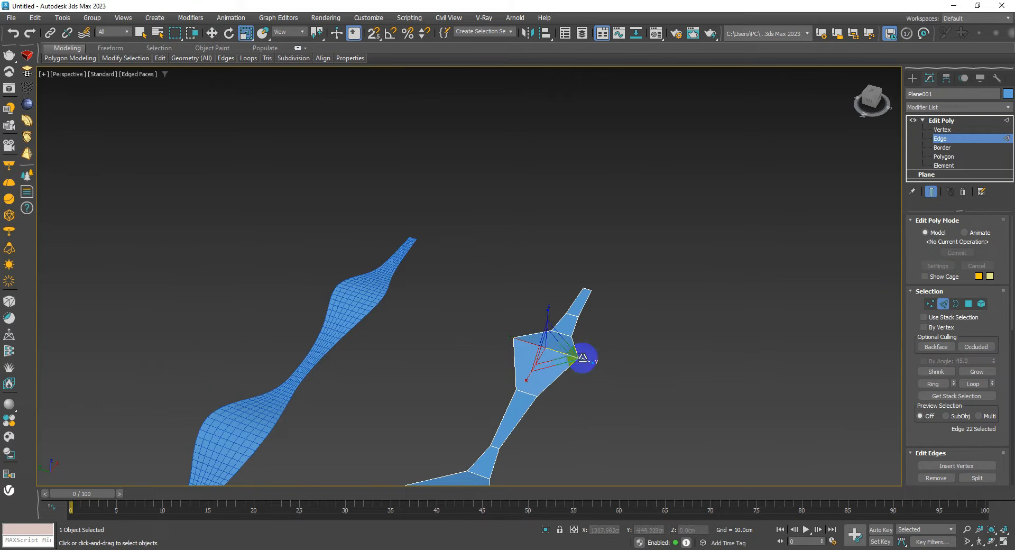
pyautogui.moveTo(583, 358); pyautogui.dragTo(597, 361)
pyautogui.keyDown('alt'); pyautogui.moveTo(608, 362); pyautogui.dragTo(473, 338, button='middle'); pyautogui.keyUp('alt')
pyautogui.click(430, 350)
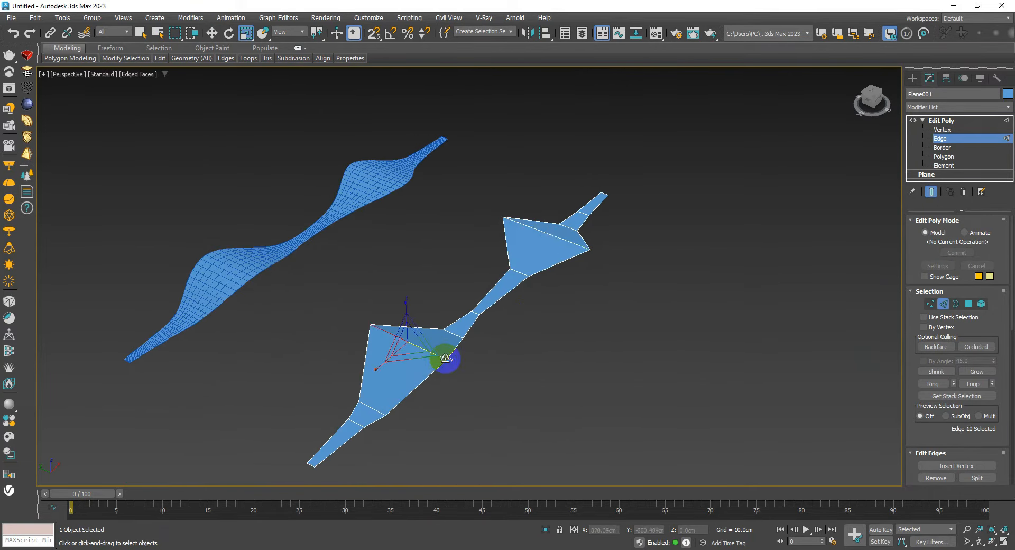
pyautogui.moveTo(447, 362); pyautogui.dragTo(469, 371)
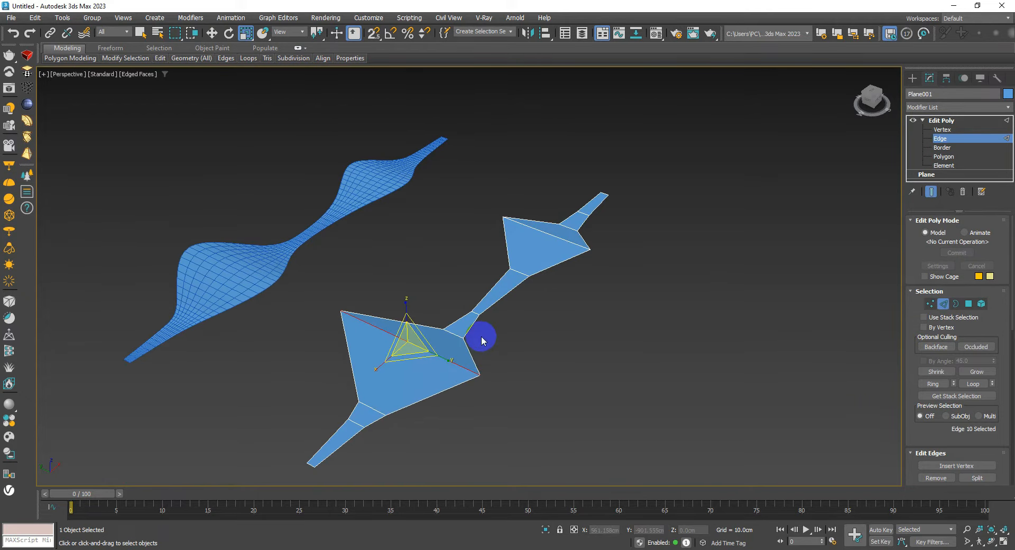
# Step: Tilt the small bulge's raised edge about X and move it about 146 cm along Y
pyautogui.moveTo(483, 340); pyautogui.dragTo(458, 366, button='middle')
pyautogui.click(513, 270)
pyautogui.keyDown('alt'); pyautogui.moveTo(512, 269); pyautogui.dragTo(493, 324, button='middle'); pyautogui.keyUp('alt')
pyautogui.press('e')
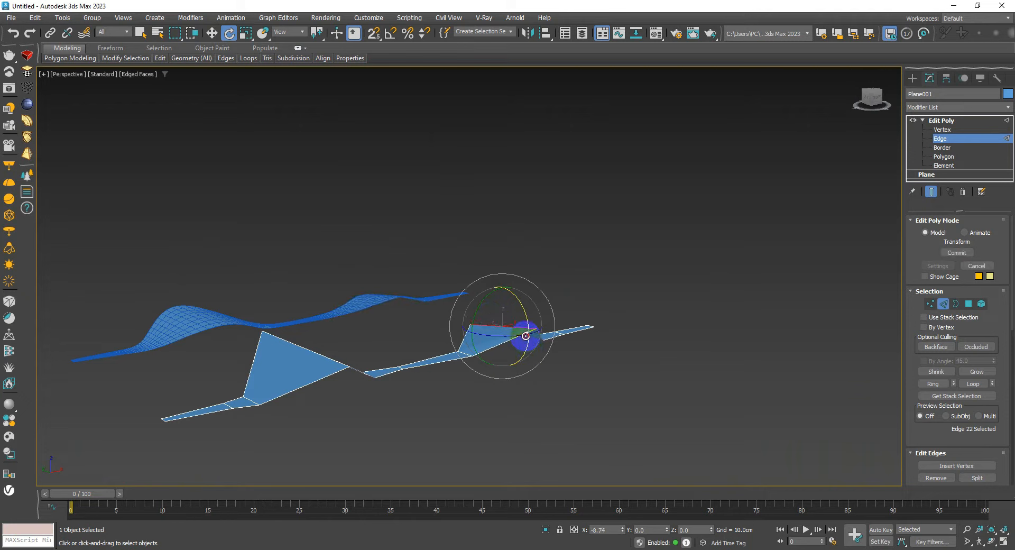
pyautogui.keyDown('alt'); pyautogui.moveTo(527, 337); pyautogui.dragTo(544, 347, button='middle'); pyautogui.keyUp('alt')
pyautogui.press('w')
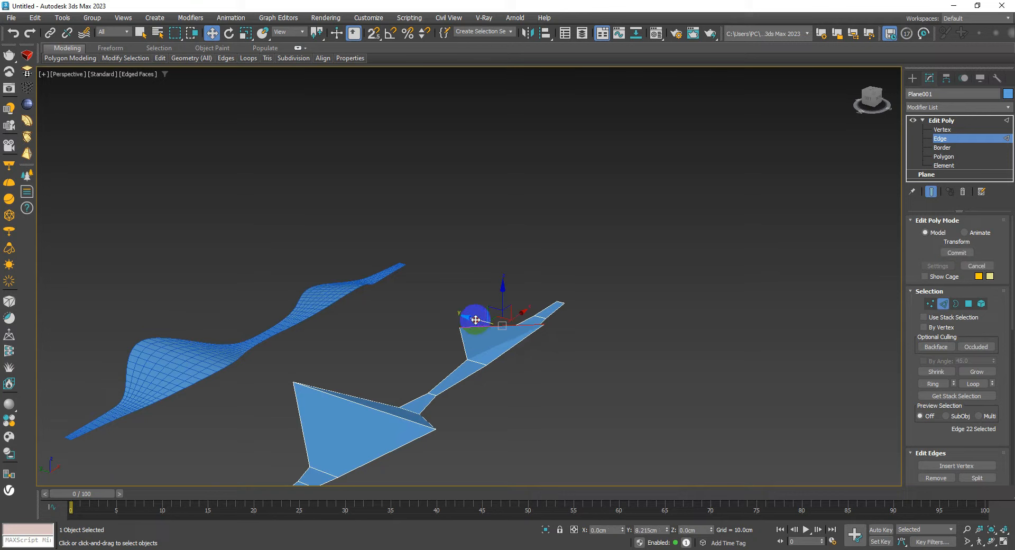
pyautogui.moveTo(459, 313); pyautogui.dragTo(450, 311)
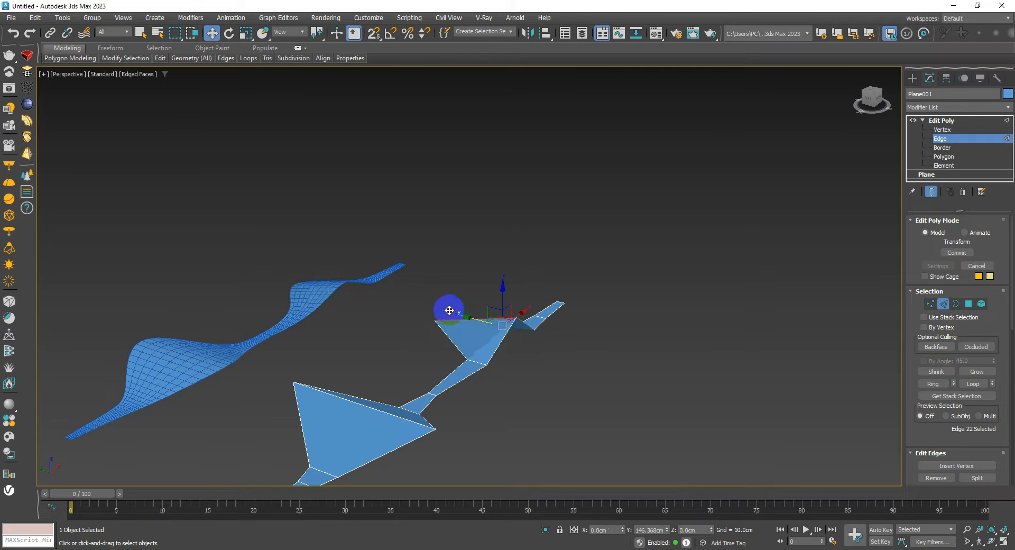
# Step: Rotate the two edges flanking the small bulge's raised edge about -22 degrees around X
pyautogui.keyDown('alt'); pyautogui.moveTo(484, 369); pyautogui.dragTo(584, 368, button='middle'); pyautogui.keyUp('alt')
pyautogui.press('e')
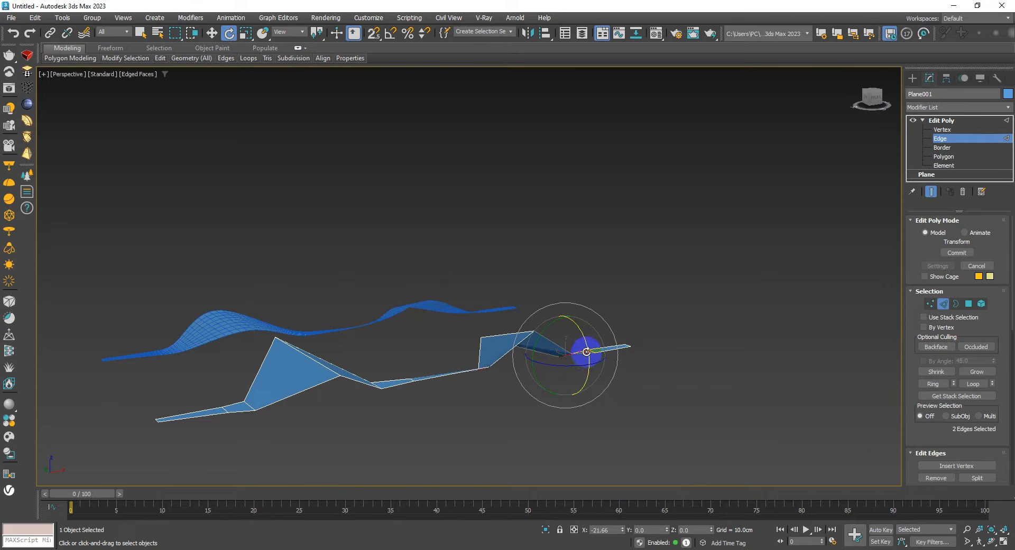
pyautogui.keyDown('alt'); pyautogui.moveTo(586, 351); pyautogui.dragTo(344, 375, button='middle'); pyautogui.keyUp('alt')
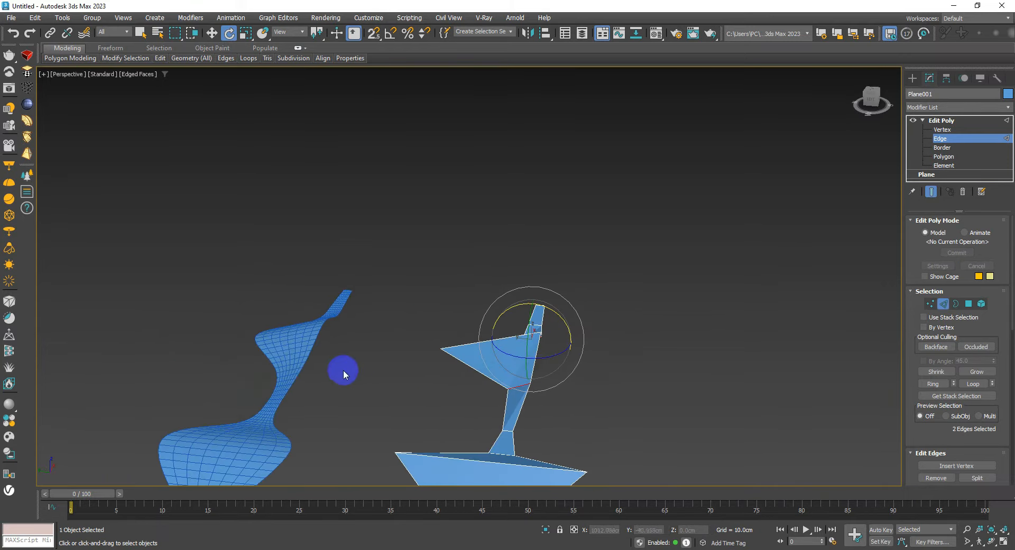
# Step: Move all edges of the small bulge and its tail sideways along Y to bend the strip
pyautogui.keyDown('alt'); pyautogui.moveTo(368, 328); pyautogui.dragTo(427, 387, button='middle'); pyautogui.keyUp('alt')
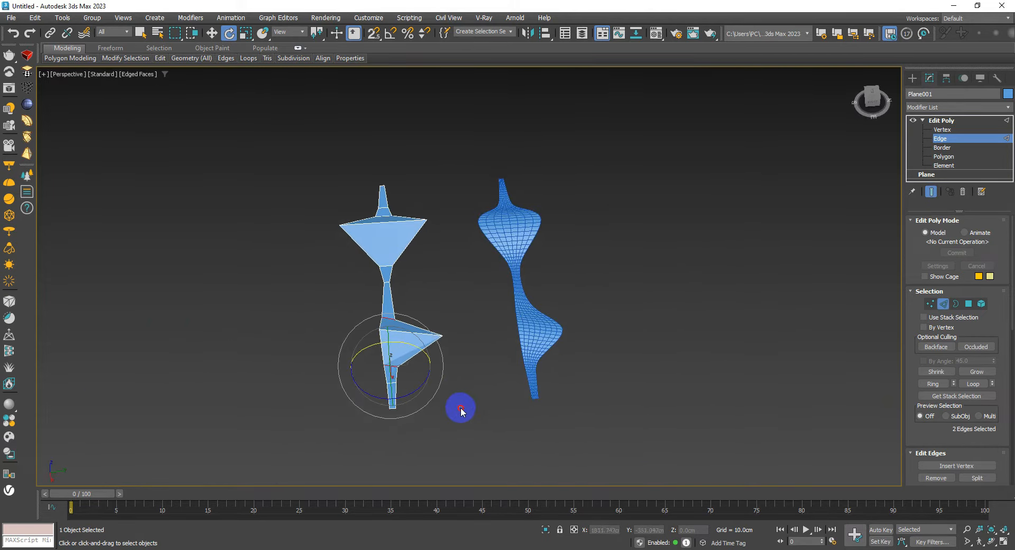
pyautogui.moveTo(355, 446); pyautogui.dragTo(444, 312)
pyautogui.press('w')
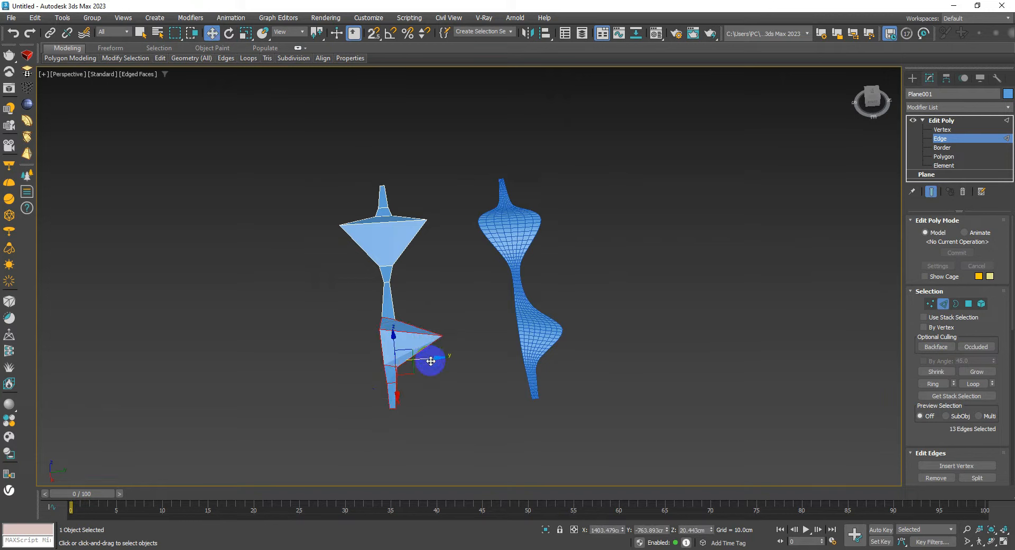
pyautogui.moveTo(432, 360); pyautogui.dragTo(466, 372)
# Step: Shift the small bulge's outer tail edges sideways and reposition the tip edge to give the tail a bend
pyautogui.click(456, 437)
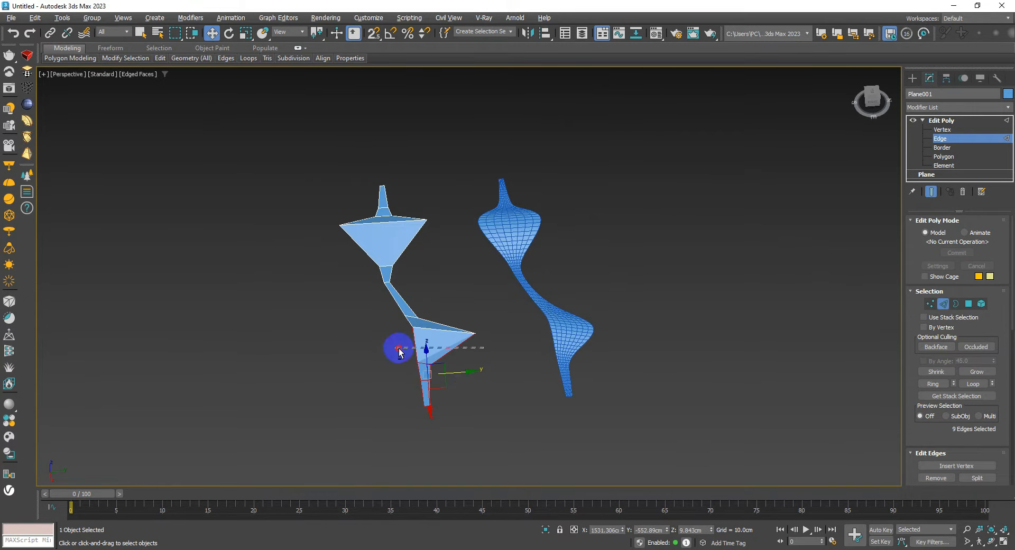
pyautogui.moveTo(399, 351); pyautogui.dragTo(471, 381)
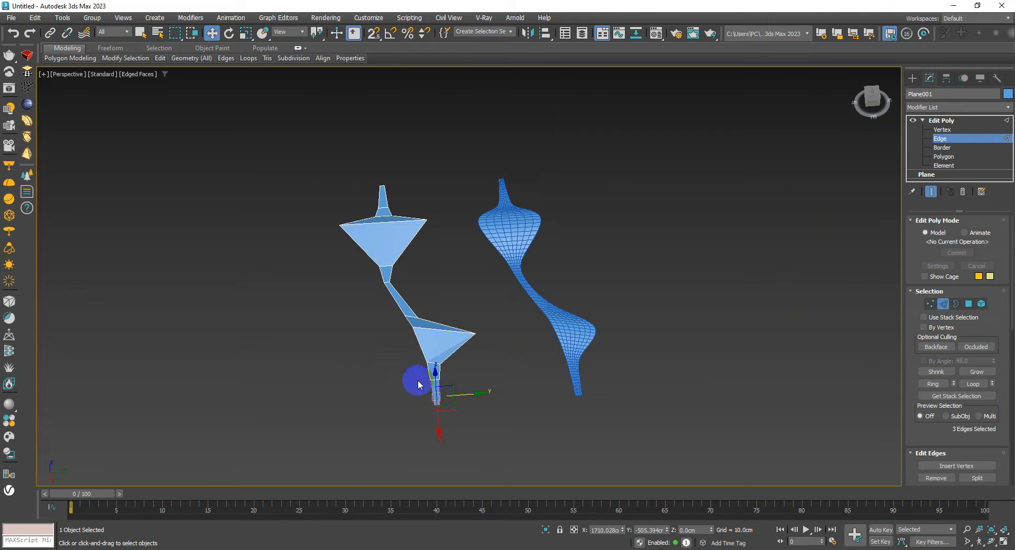
pyautogui.moveTo(462, 380); pyautogui.dragTo(445, 440)
# Step: Widen the middle edge of the small bulge's tail along Y and move it to about X 1660 cm, Y -427 cm
pyautogui.press('r')
pyautogui.click(452, 379)
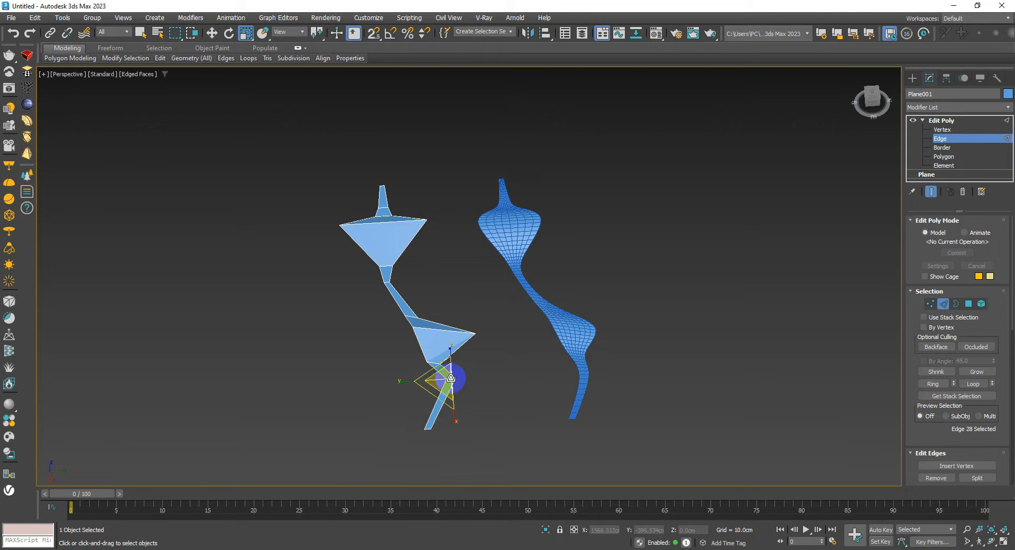
pyautogui.moveTo(407, 381); pyautogui.dragTo(388, 380)
pyautogui.press('w')
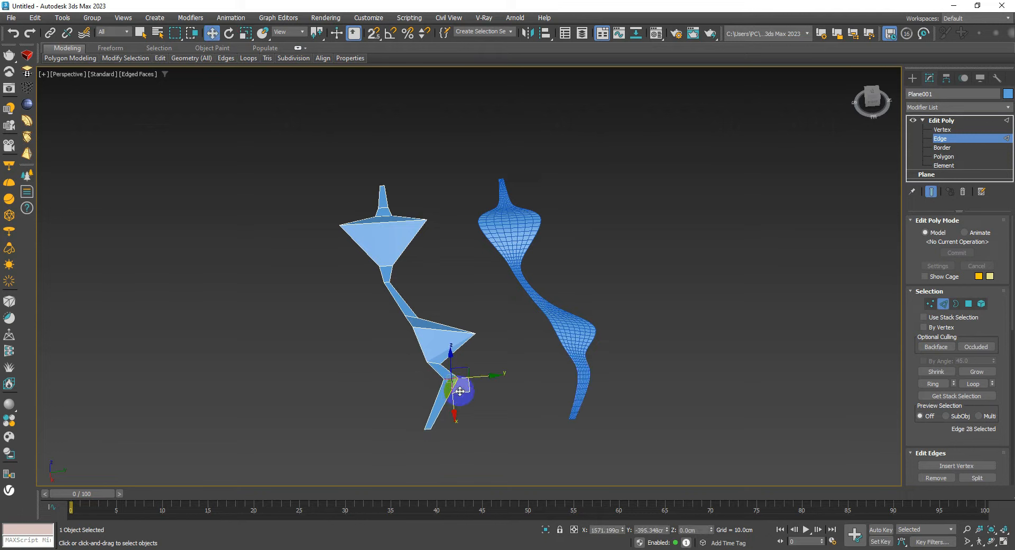
pyautogui.moveTo(470, 387); pyautogui.dragTo(440, 368)
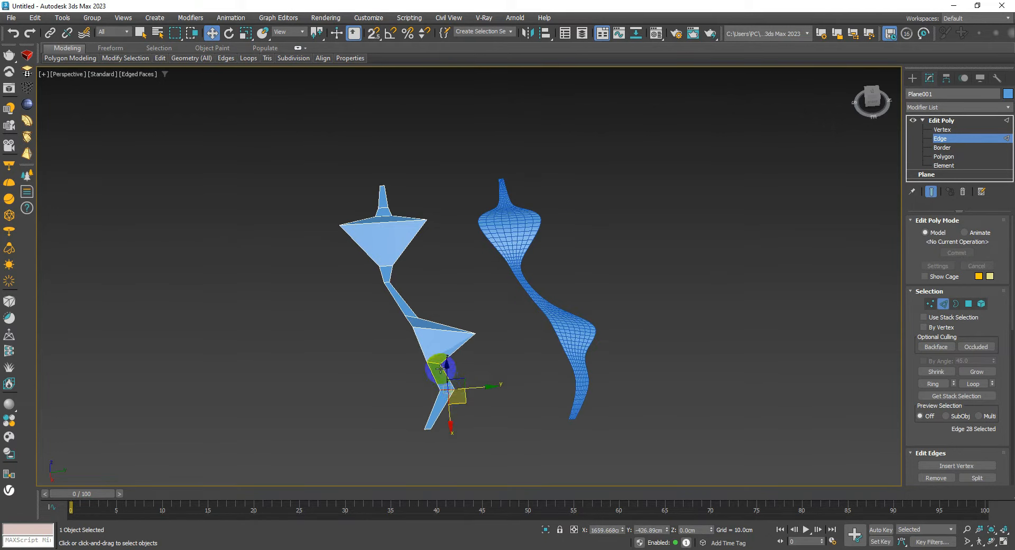
# Step: Widen the edge joining the small bulge to its tail along Y
pyautogui.press('r')
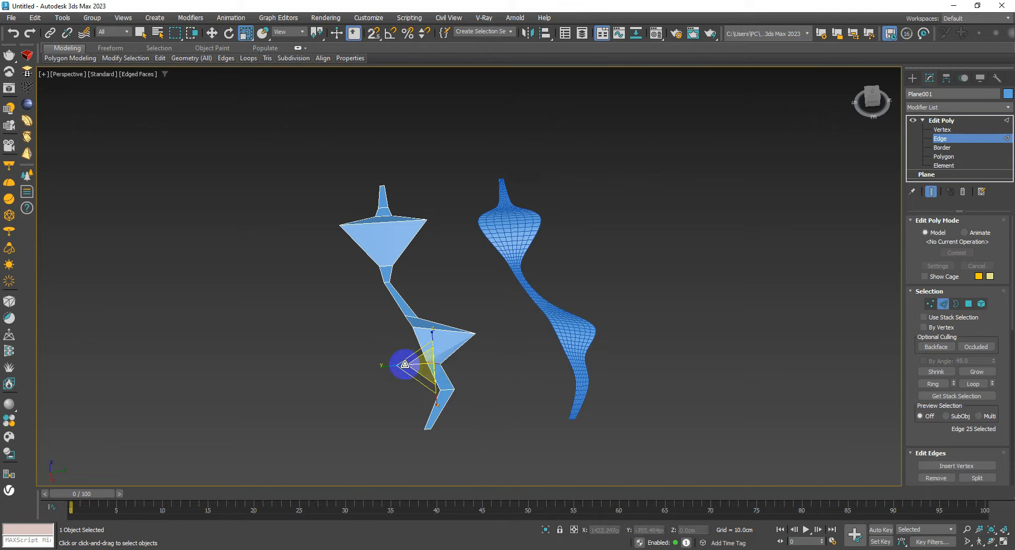
pyautogui.moveTo(391, 361); pyautogui.dragTo(392, 381)
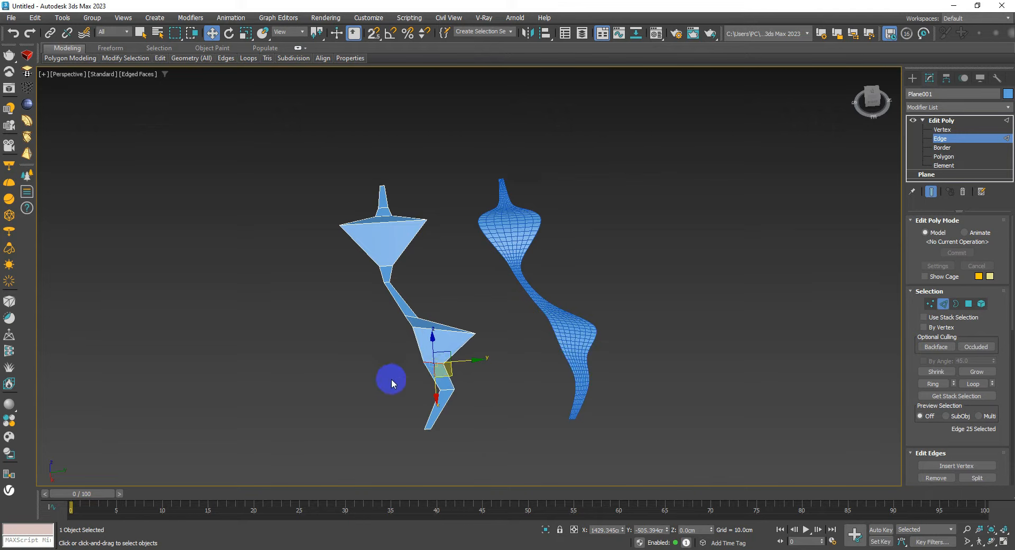
pyautogui.press('w')
# Step: Move one end vertex of the small bulge's widest edge to about Z 294 cm and Y -556 cm
pyautogui.keyDown('alt'); pyautogui.moveTo(391, 380); pyautogui.dragTo(560, 357, button='middle'); pyautogui.keyUp('alt')
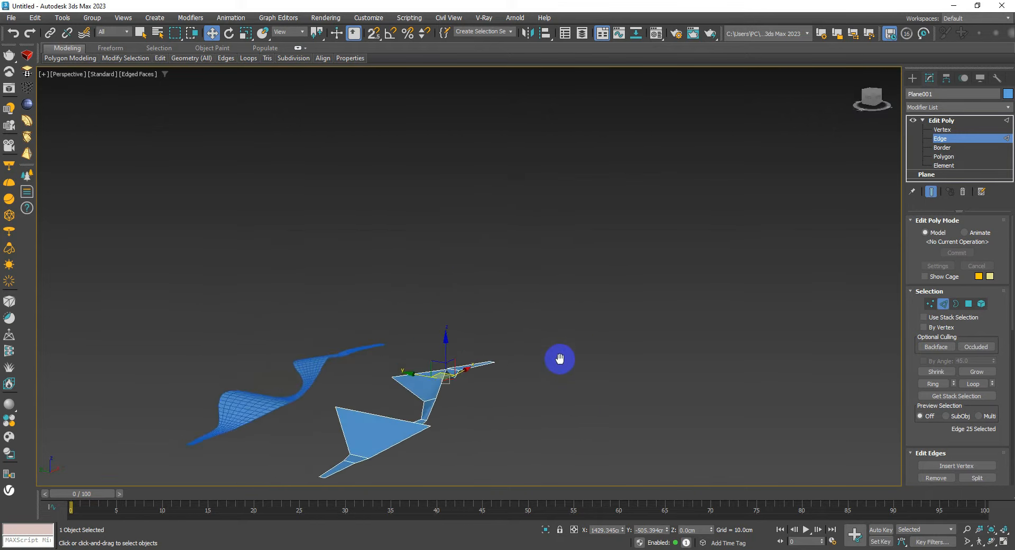
pyautogui.keyDown('alt'); pyautogui.moveTo(432, 386); pyautogui.dragTo(432, 352, button='middle'); pyautogui.keyUp('alt')
pyautogui.press('1')
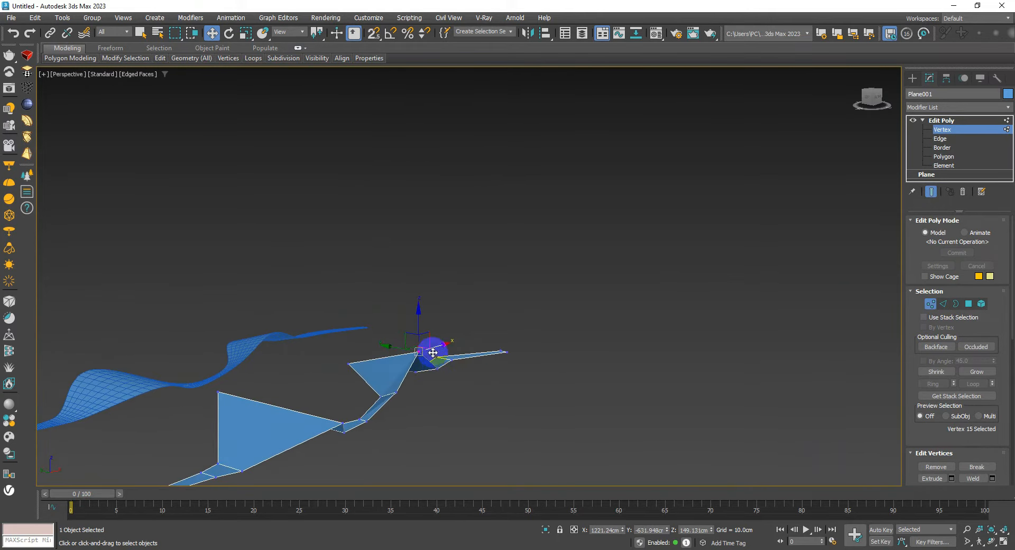
pyautogui.moveTo(419, 327); pyautogui.dragTo(415, 285)
pyautogui.scroll(-3, 423, 351)
pyautogui.keyDown('alt'); pyautogui.moveTo(423, 351); pyautogui.dragTo(459, 347, button='middle'); pyautogui.keyUp('alt')
pyautogui.scroll(3, 422, 360)
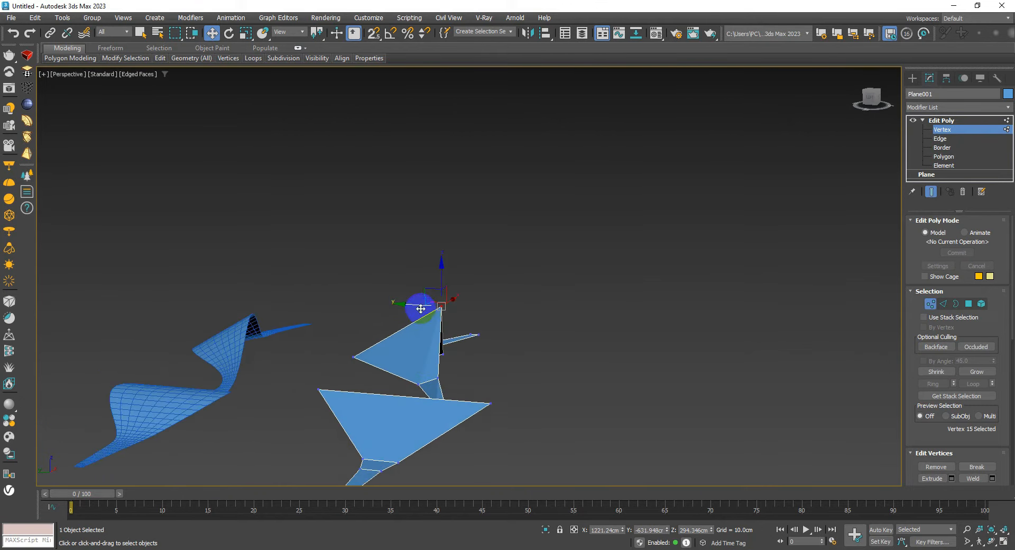
pyautogui.moveTo(420, 309); pyautogui.dragTo(405, 308)
pyautogui.keyDown('alt'); pyautogui.moveTo(405, 307); pyautogui.dragTo(260, 371, button='middle'); pyautogui.keyUp('alt')
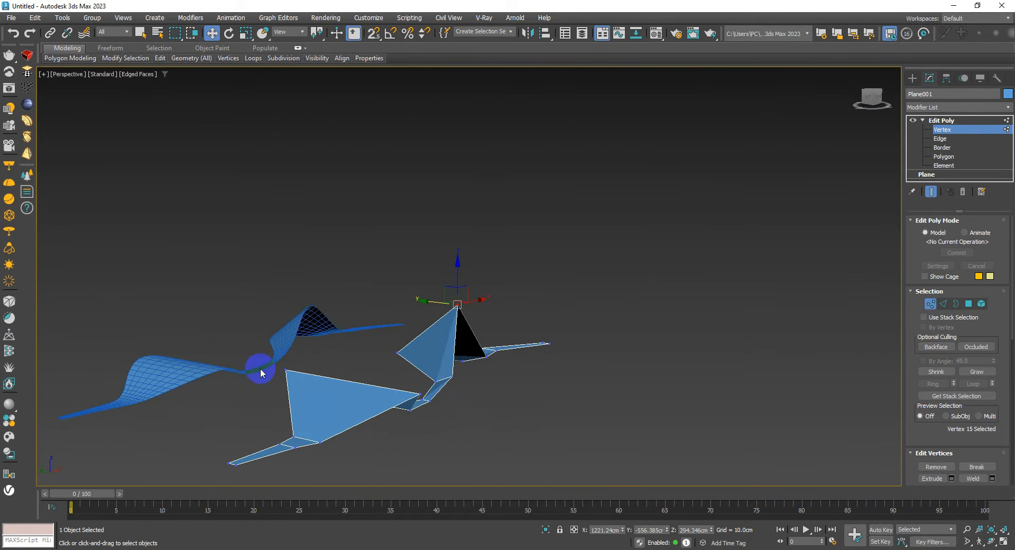
# Step: Raise the large bulge's widest edge to a Z position of about 238 cm
pyautogui.press('2')
pyautogui.click(345, 380)
pyautogui.moveTo(351, 360); pyautogui.dragTo(351, 340)
# Step: Move the six tail vertices beside the large bulge outward along X to stretch that side
pyautogui.keyDown('alt'); pyautogui.moveTo(351, 339); pyautogui.dragTo(324, 400, button='middle'); pyautogui.keyUp('alt')
pyautogui.press('1')
pyautogui.moveTo(278, 369); pyautogui.dragTo(380, 443)
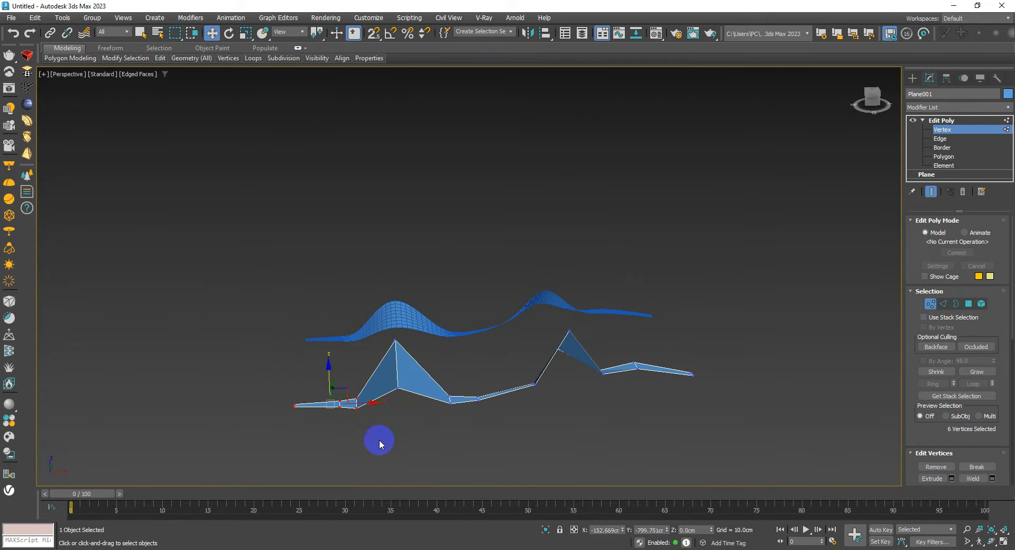
pyautogui.moveTo(372, 405); pyautogui.dragTo(276, 405)
# Step: Widen the large bulge's widest edge by scaling it along Y
pyautogui.press('2')
pyautogui.click(400, 369)
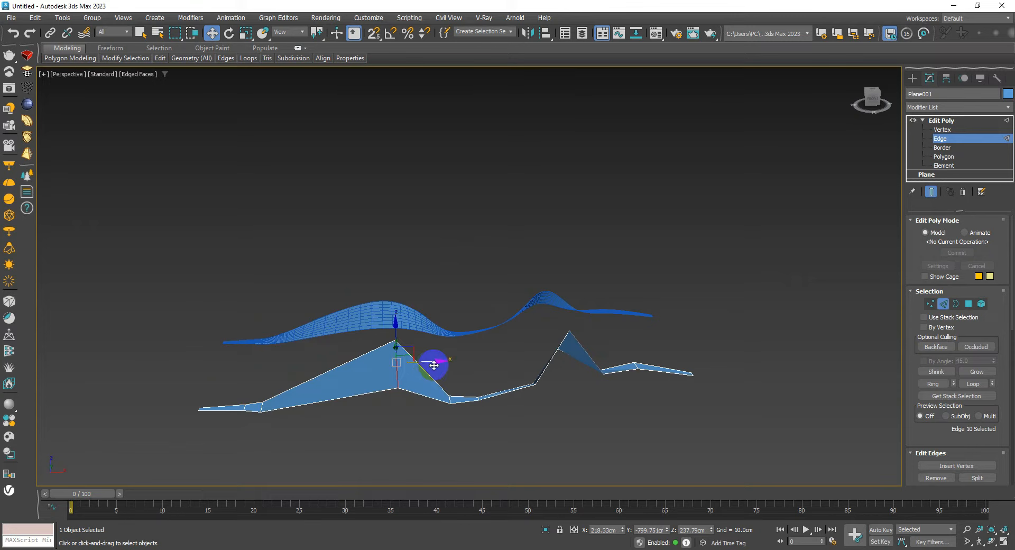
pyautogui.keyDown('alt'); pyautogui.moveTo(444, 362); pyautogui.dragTo(490, 381, button='middle'); pyautogui.keyUp('alt')
pyautogui.press('r')
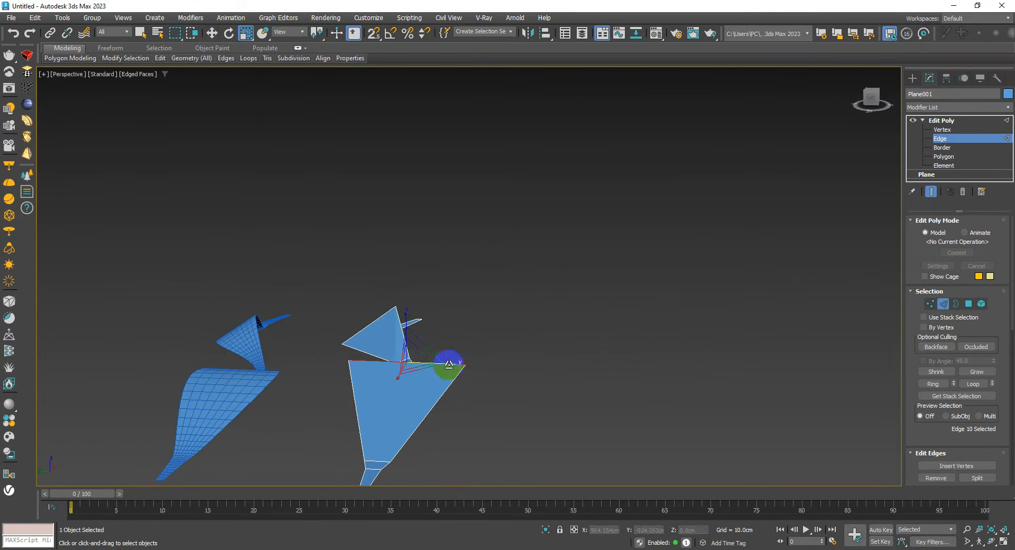
pyautogui.moveTo(449, 364); pyautogui.dragTo(467, 366)
pyautogui.press('2')
pyautogui.scroll(-2, 428, 406)
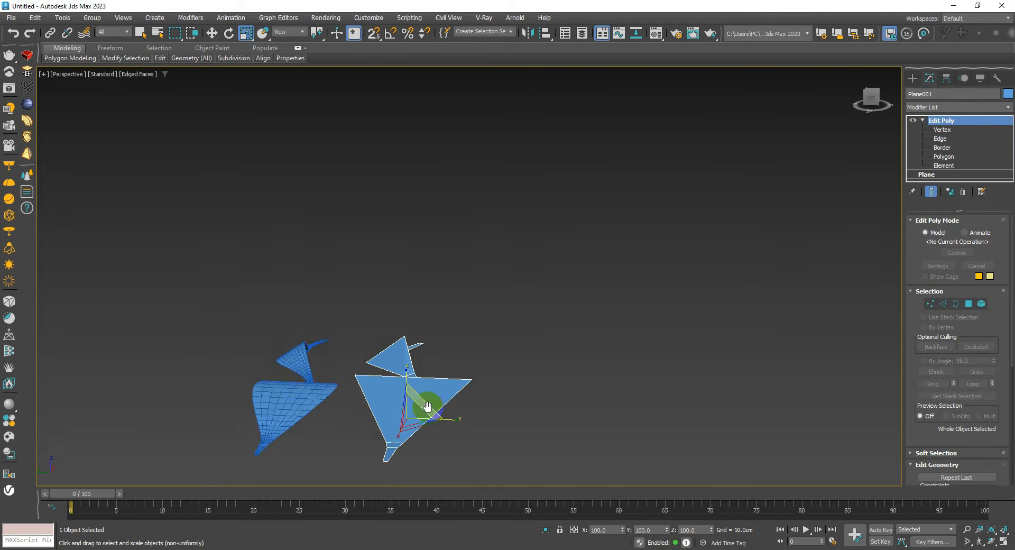
pyautogui.keyDown('alt'); pyautogui.moveTo(428, 407); pyautogui.dragTo(488, 342, button='middle'); pyautogui.keyUp('alt')
pyautogui.press('w')
pyautogui.press('r')
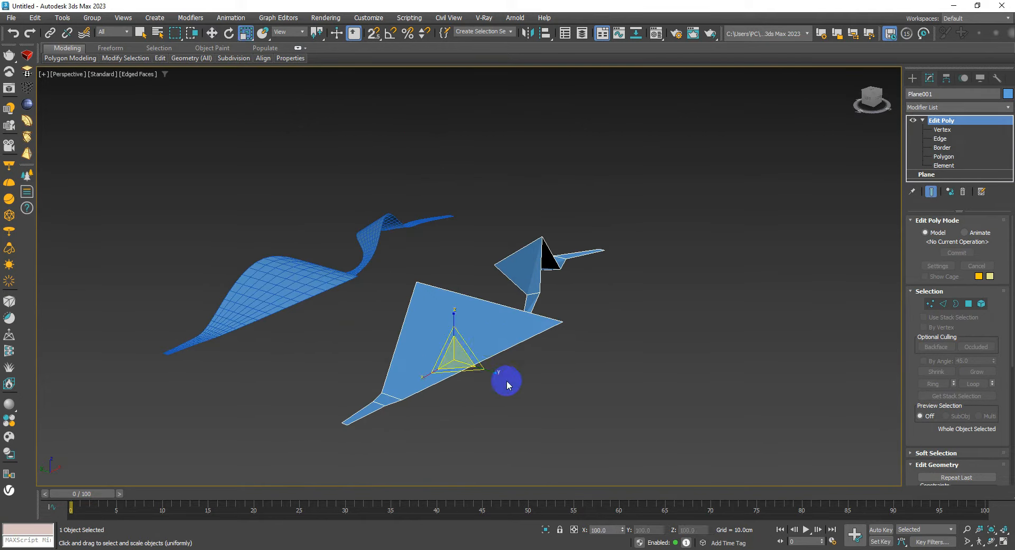
# Step: Move one end vertex of the small bulge's widest edge to about Y -955 cm and Z 381 cm
pyautogui.keyDown('alt'); pyautogui.moveTo(365, 345); pyautogui.dragTo(433, 347, button='middle'); pyautogui.keyUp('alt')
pyautogui.press('2')
pyautogui.click(453, 336)
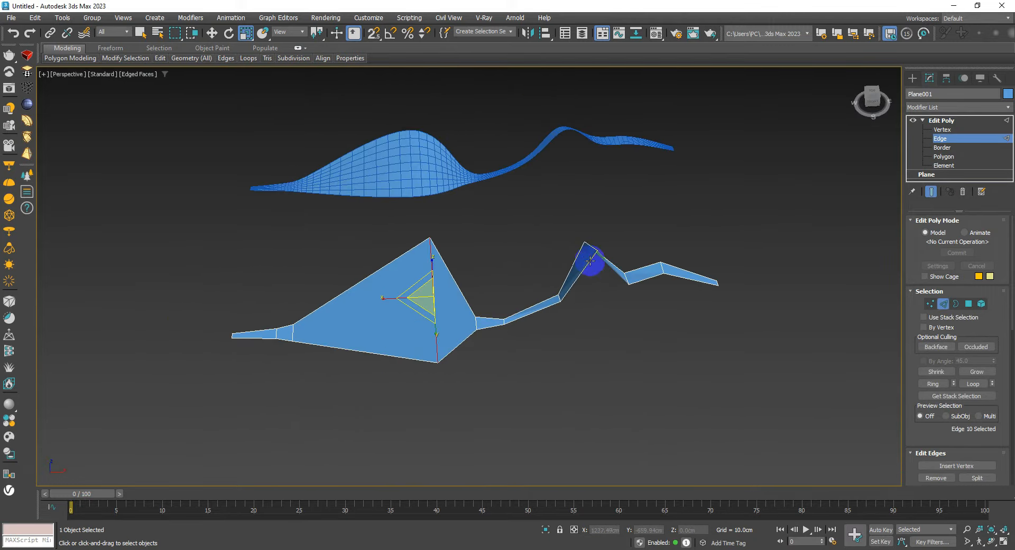
pyautogui.click(592, 244)
pyautogui.keyDown('alt'); pyautogui.moveTo(594, 243); pyautogui.dragTo(624, 254, button='middle'); pyautogui.keyUp('alt')
pyautogui.press('1')
pyautogui.click(617, 239)
pyautogui.press('w')
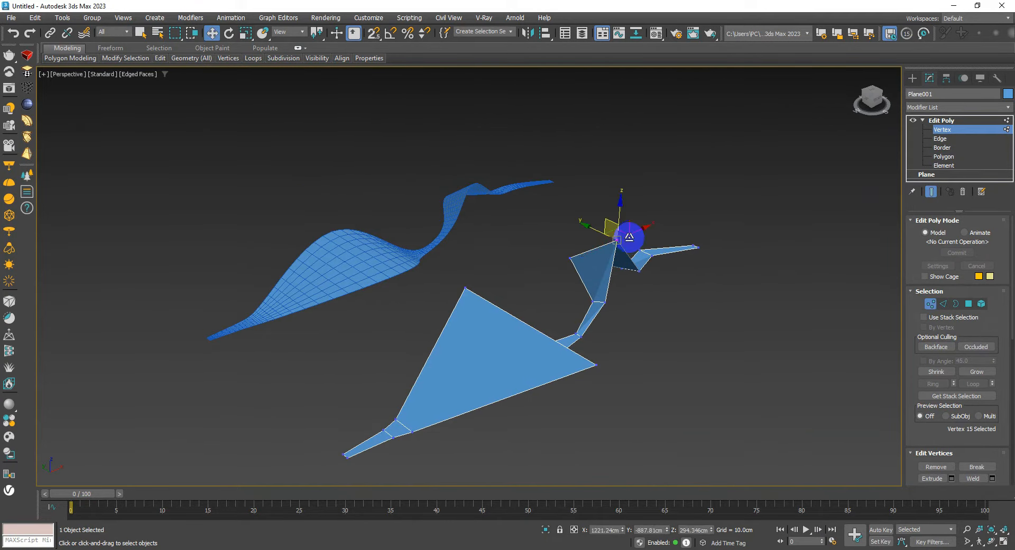
pyautogui.moveTo(602, 232); pyautogui.dragTo(619, 248)
pyautogui.keyDown('alt'); pyautogui.moveTo(620, 247); pyautogui.dragTo(556, 260, button='middle'); pyautogui.keyUp('alt')
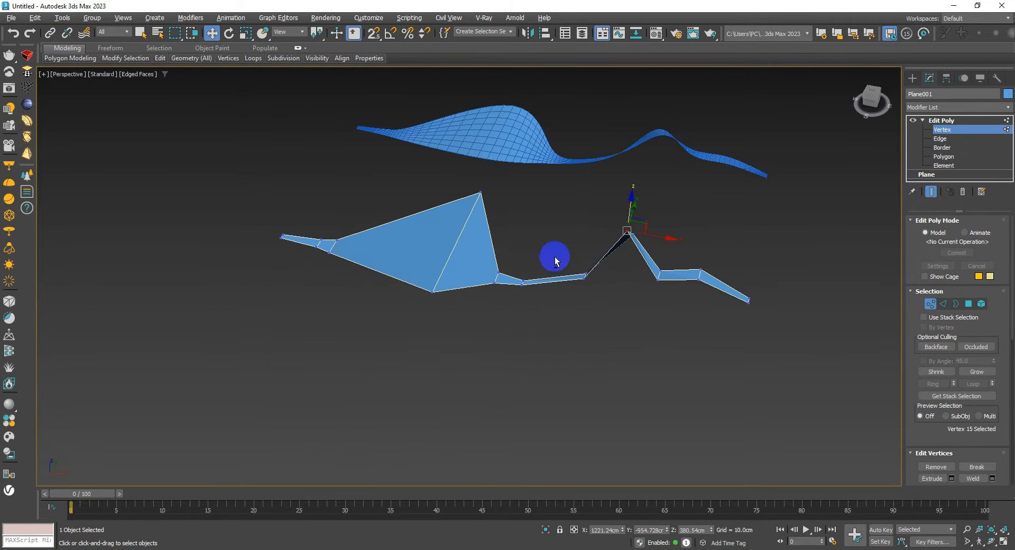
# Step: Move the six tail vertices beside the small bulge outward in the XY plane to stretch that side
pyautogui.moveTo(588, 276); pyautogui.dragTo(596, 289)
pyautogui.moveTo(644, 255); pyautogui.dragTo(787, 331)
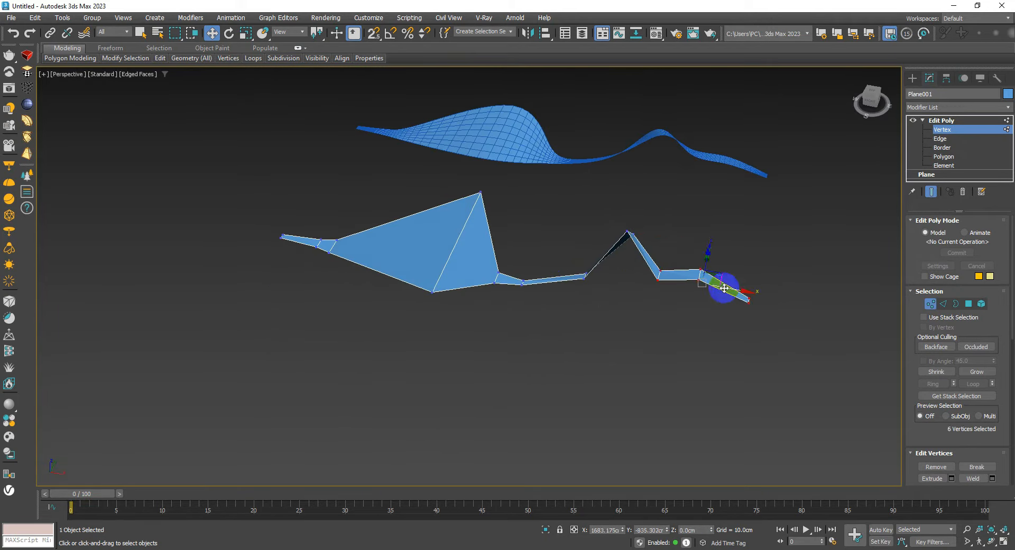
pyautogui.moveTo(729, 289); pyautogui.dragTo(770, 296)
# Step: Move the end of the large bulge's tail to about X -1149, Y -826 cm and its adjoining cross edge to about X -816, Y -1149 cm
pyautogui.keyDown('alt'); pyautogui.moveTo(770, 296); pyautogui.dragTo(479, 408, button='middle'); pyautogui.keyUp('alt')
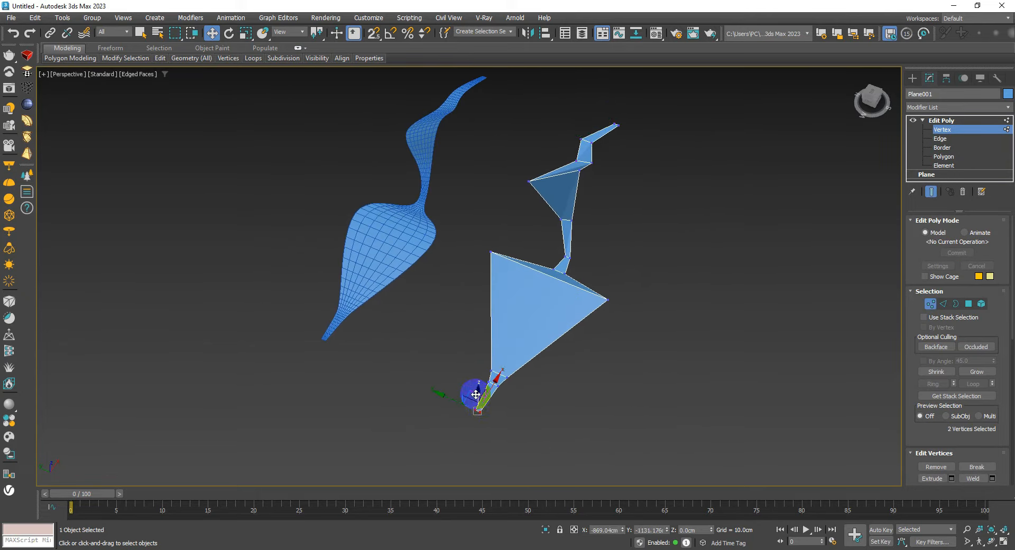
pyautogui.moveTo(472, 392); pyautogui.dragTo(415, 418)
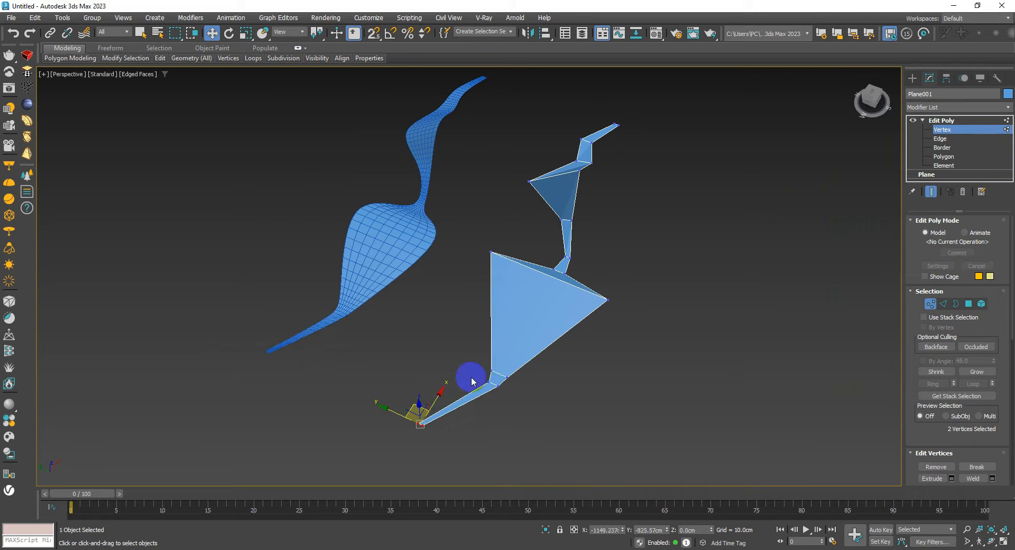
pyautogui.press('2')
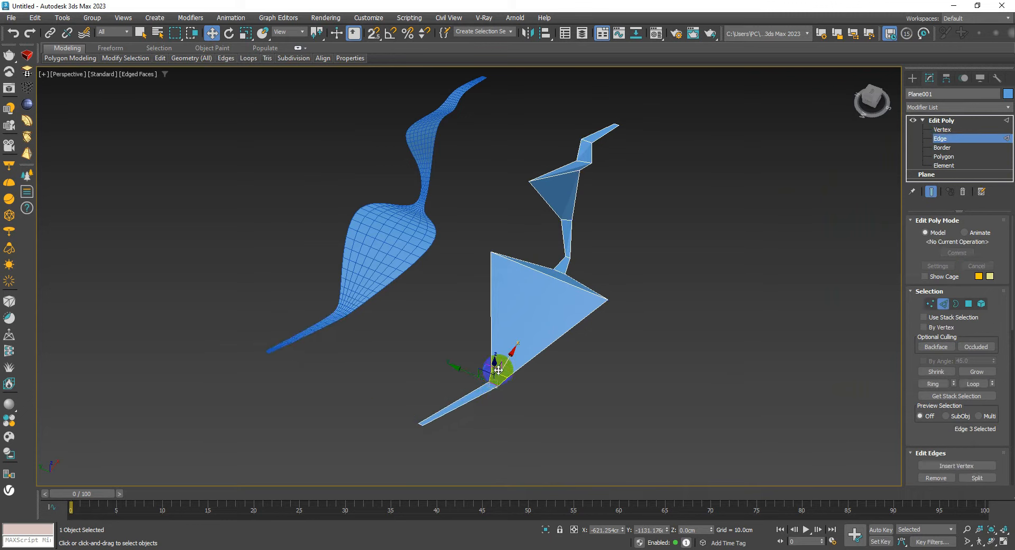
pyautogui.moveTo(496, 369); pyautogui.dragTo(475, 388)
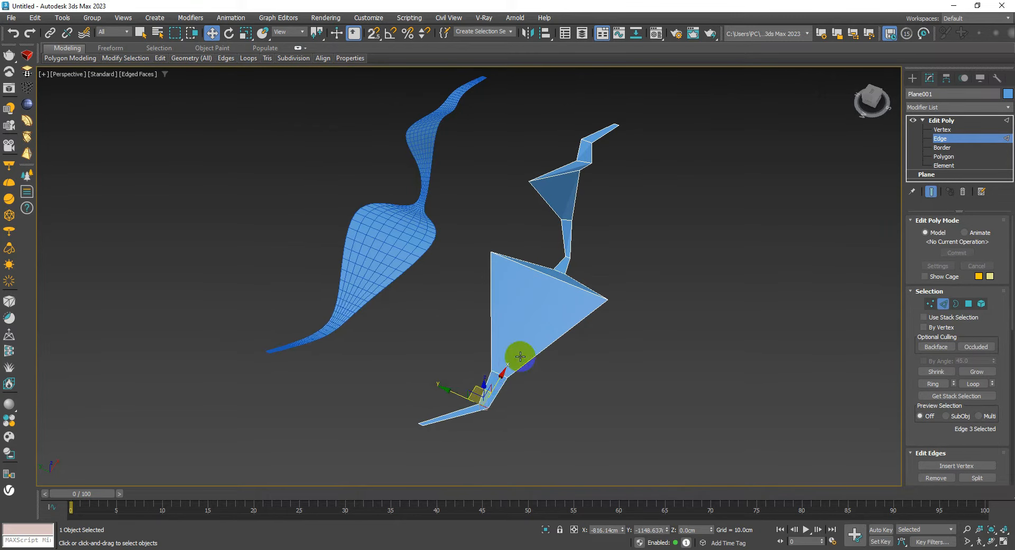
# Step: Move and rotate the ten vertices of the small bulge and its tail to bend that half of the shape sideways
pyautogui.keyDown('alt'); pyautogui.moveTo(517, 356); pyautogui.dragTo(597, 335, button='middle'); pyautogui.keyUp('alt')
pyautogui.keyDown('alt'); pyautogui.moveTo(496, 259); pyautogui.dragTo(280, 169, button='middle'); pyautogui.keyUp('alt')
pyautogui.press('1')
pyautogui.moveTo(244, 105); pyautogui.dragTo(372, 265)
pyautogui.keyDown('alt'); pyautogui.moveTo(378, 259); pyautogui.dragTo(378, 239, button='middle'); pyautogui.keyUp('alt')
pyautogui.moveTo(340, 196); pyautogui.dragTo(327, 200)
pyautogui.press('e')
pyautogui.moveTo(353, 236); pyautogui.dragTo(329, 233)
pyautogui.press('w')
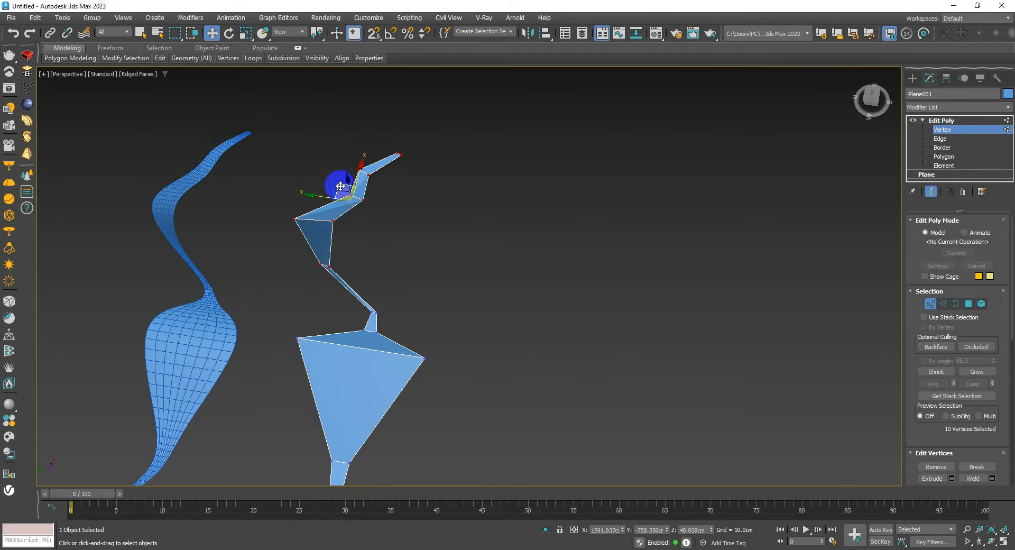
pyautogui.moveTo(341, 186); pyautogui.dragTo(344, 170)
# Step: Move the two middle vertices of the narrow strip between the bulges to about X 879 cm and Y -916 cm
pyautogui.click(374, 311)
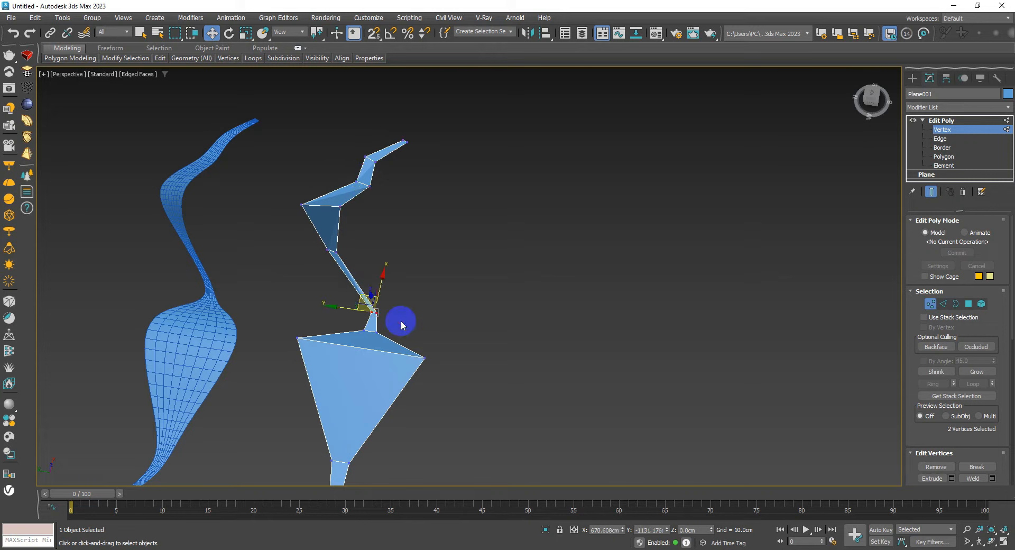
pyautogui.press('e')
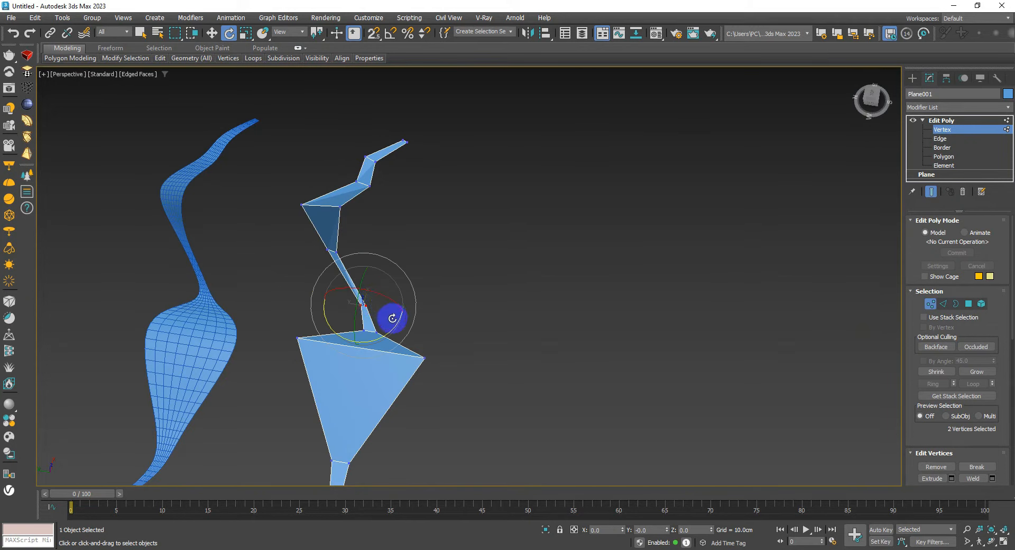
pyautogui.press('w')
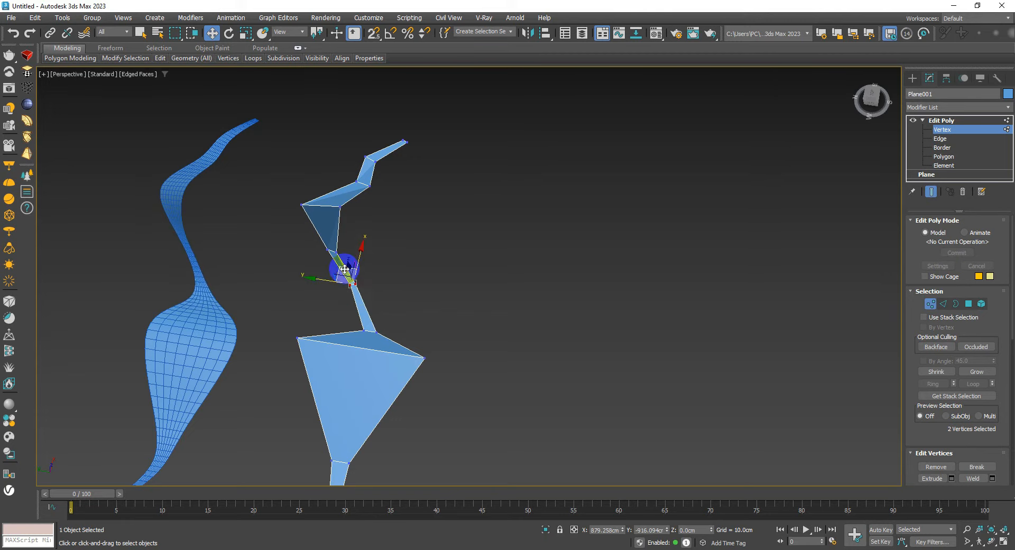
# Step: Raise the large bulge's widest edge to a Z position of about 383 cm
pyautogui.keyDown('alt'); pyautogui.moveTo(344, 265); pyautogui.dragTo(246, 274, button='middle'); pyautogui.keyUp('alt')
pyautogui.press('2')
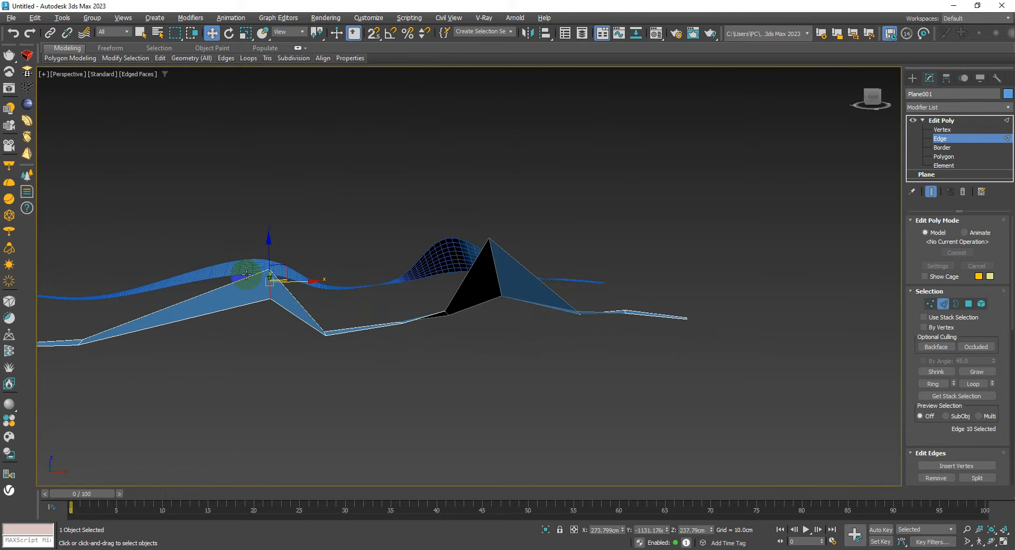
pyautogui.moveTo(271, 255); pyautogui.dragTo(268, 222)
pyautogui.keyDown('alt'); pyautogui.moveTo(268, 222); pyautogui.dragTo(415, 326, button='middle'); pyautogui.keyUp('alt')
pyautogui.press('2')
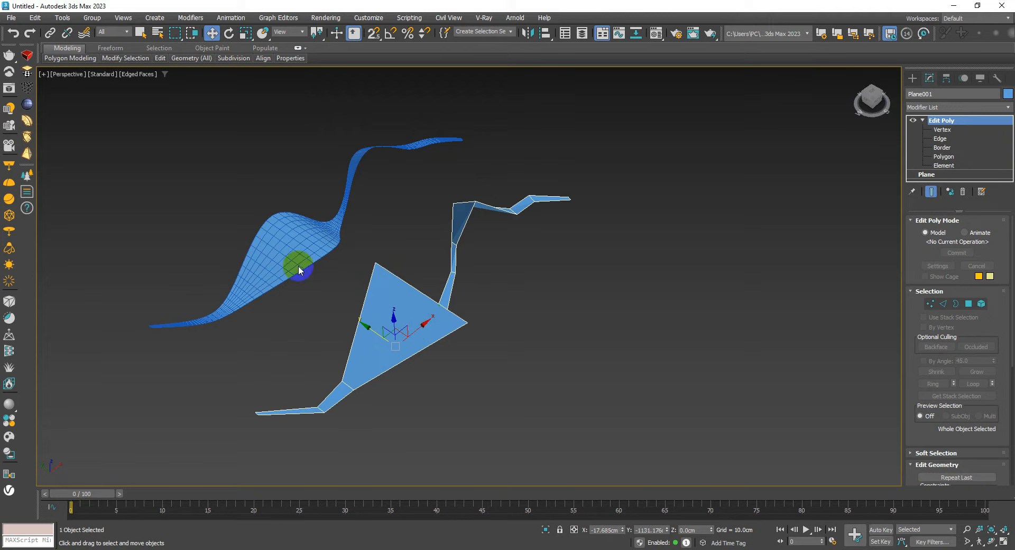
# Step: Select the full ring of cross edges and connect them with 3 segments running along the plane's length
pyautogui.press('2')
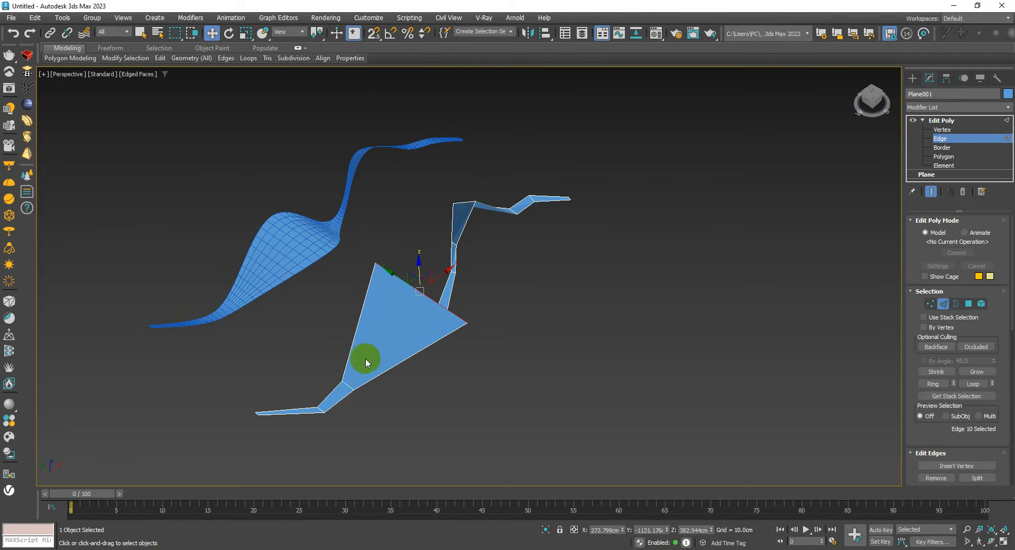
pyautogui.click(346, 387)
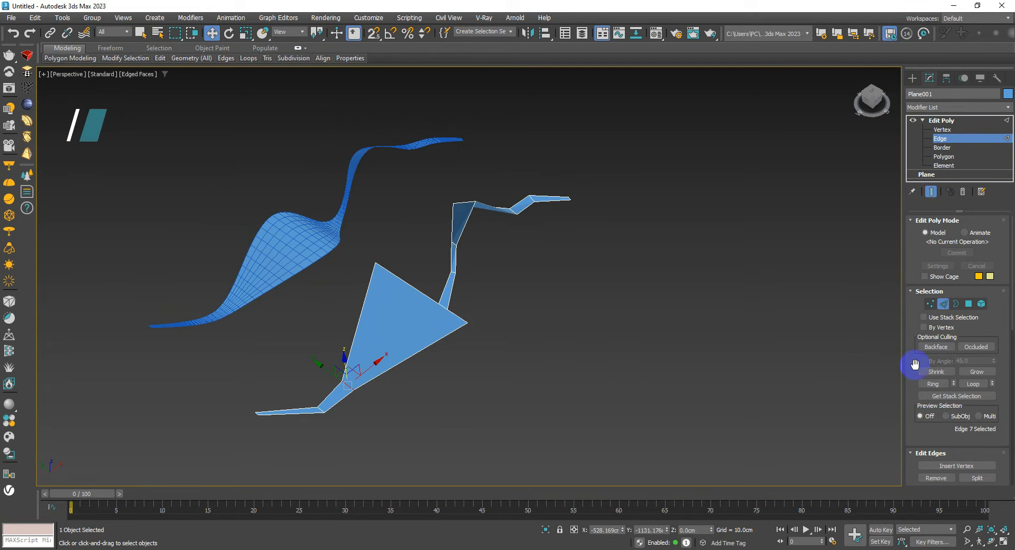
pyautogui.click(938, 387)
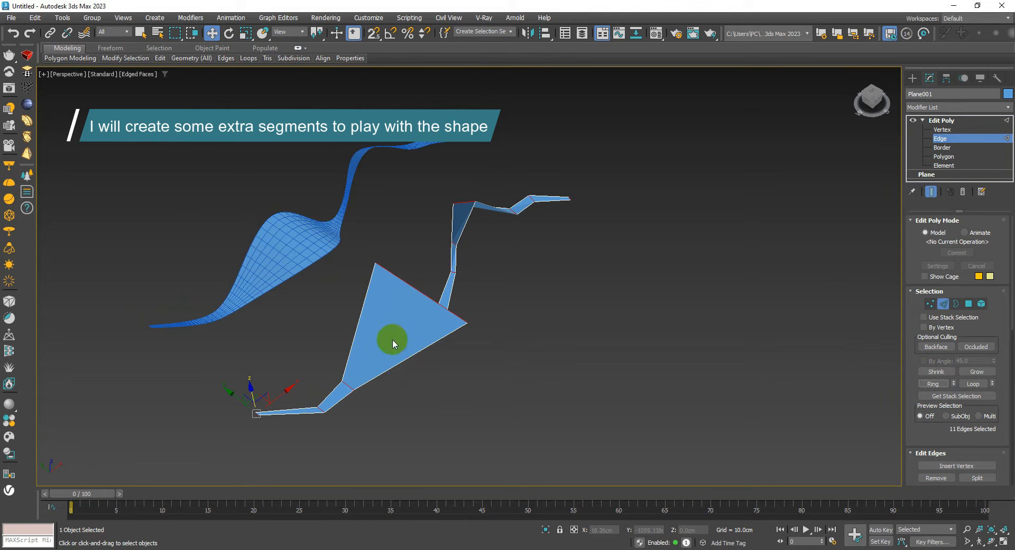
pyautogui.rightClick(512, 301)
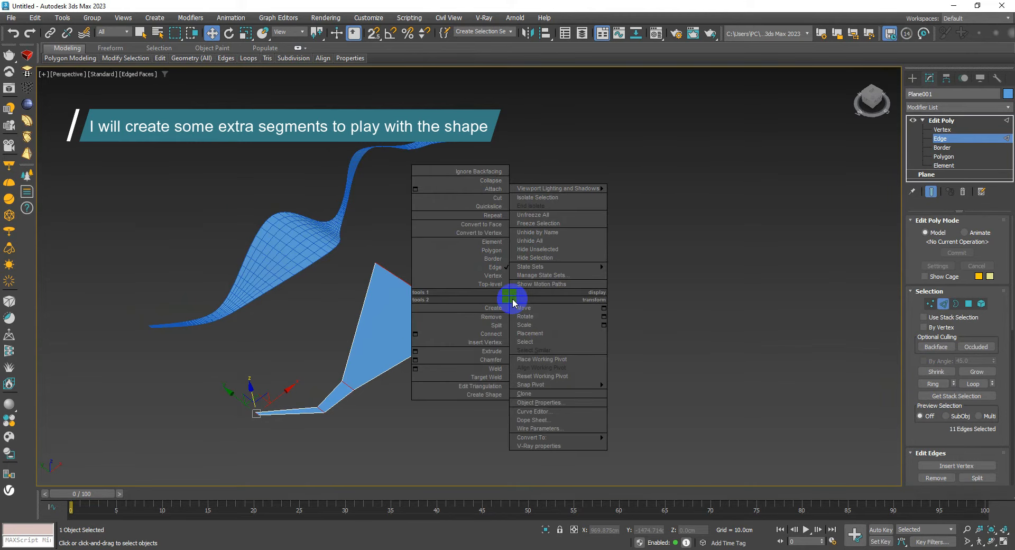
pyautogui.click(416, 335)
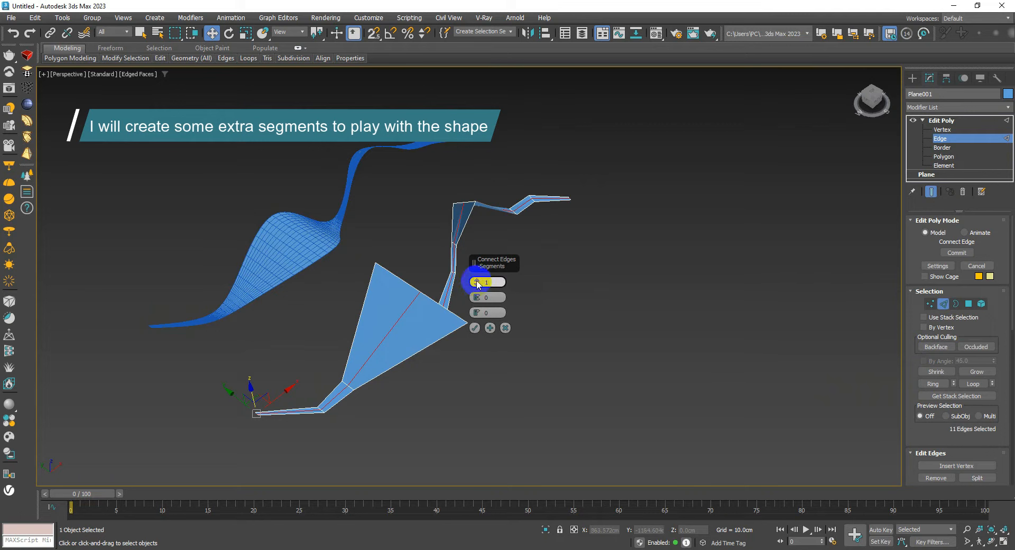
pyautogui.moveTo(477, 283); pyautogui.dragTo(478, 282)
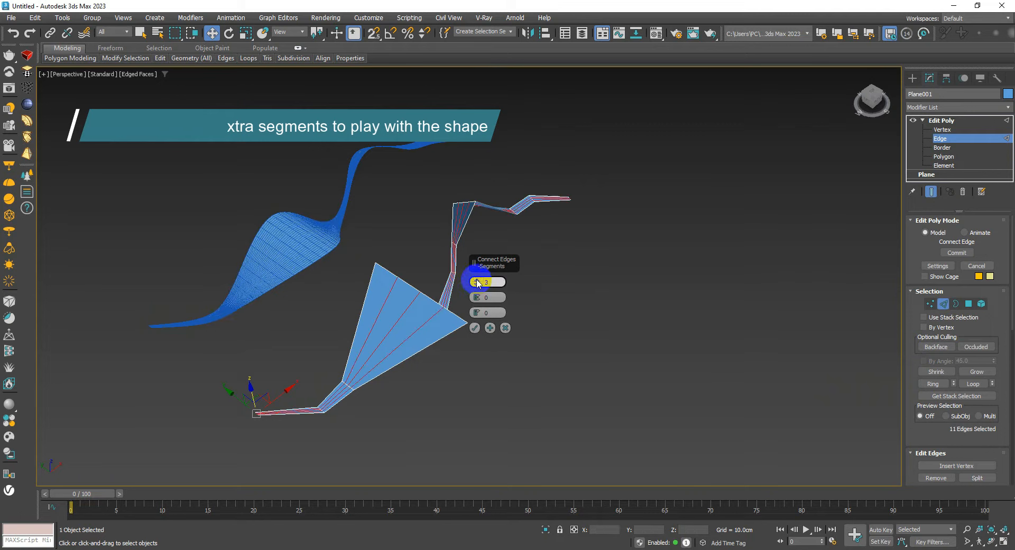
pyautogui.click(474, 328)
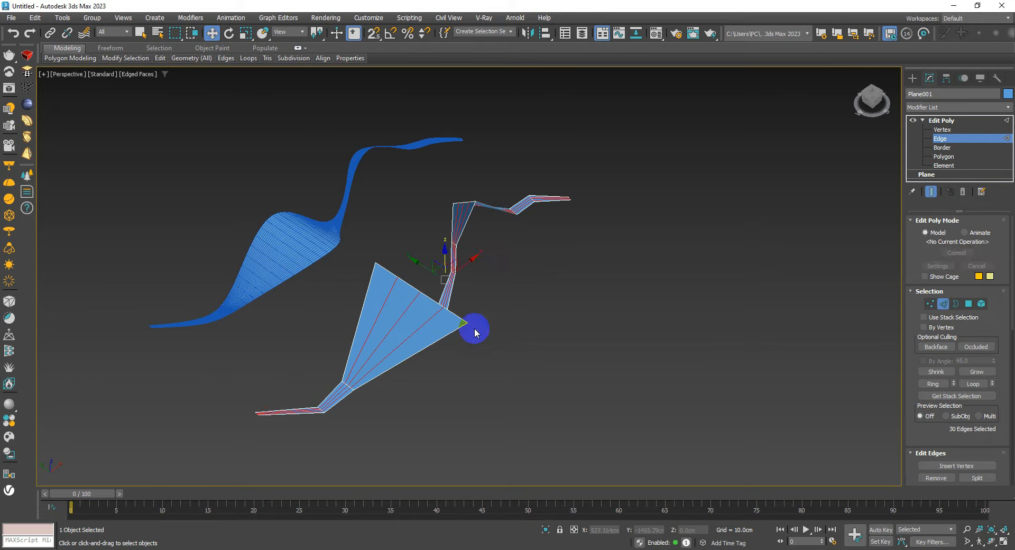
# Step: Try to raise the middle lengthwise edge loop along Z and undo both moves
pyautogui.scroll(3, 444, 315)
pyautogui.keyDown('alt'); pyautogui.moveTo(440, 321); pyautogui.dragTo(378, 300, button='middle'); pyautogui.keyUp('alt')
pyautogui.click(363, 234)
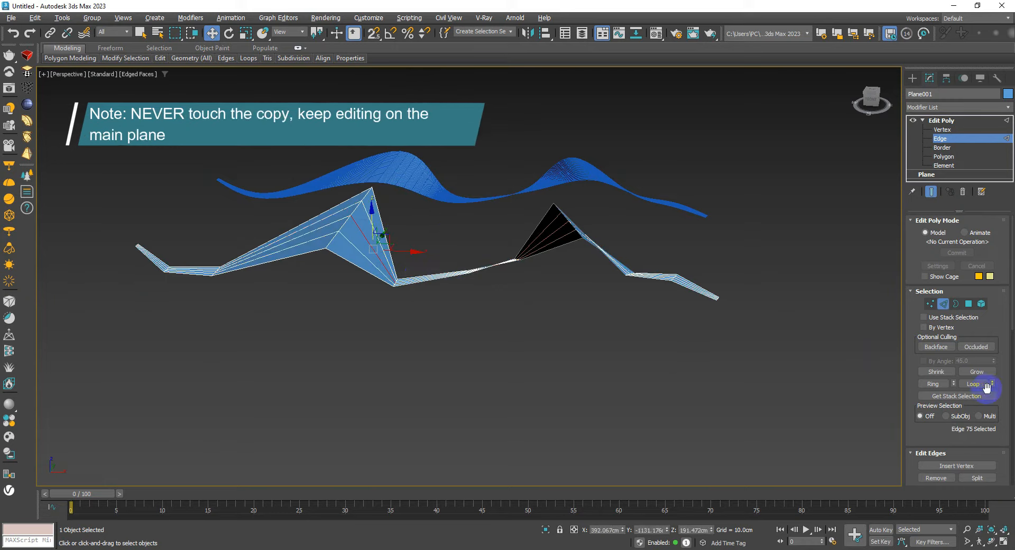
pyautogui.click(971, 387)
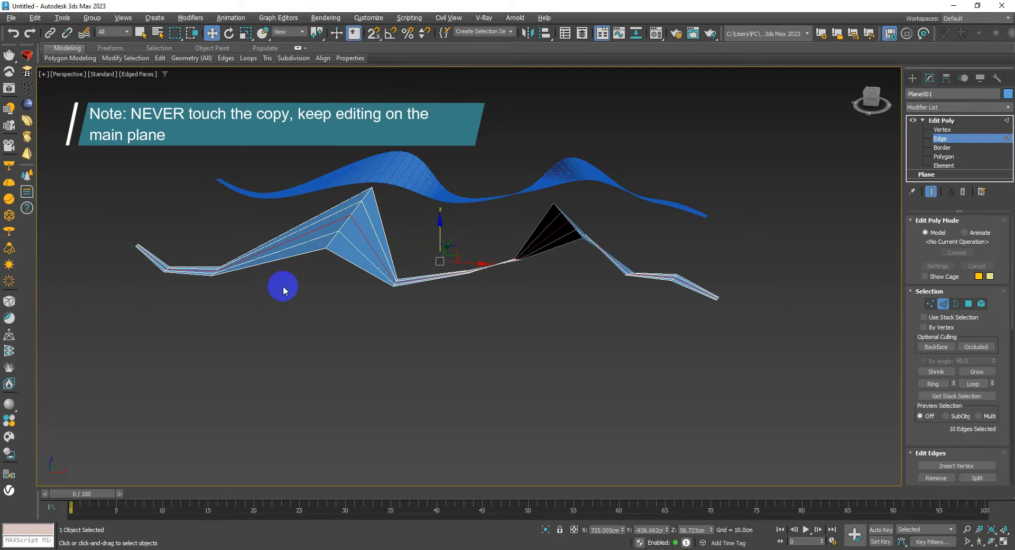
pyautogui.keyDown('alt'); pyautogui.moveTo(284, 285); pyautogui.dragTo(421, 274, button='middle'); pyautogui.keyUp('alt')
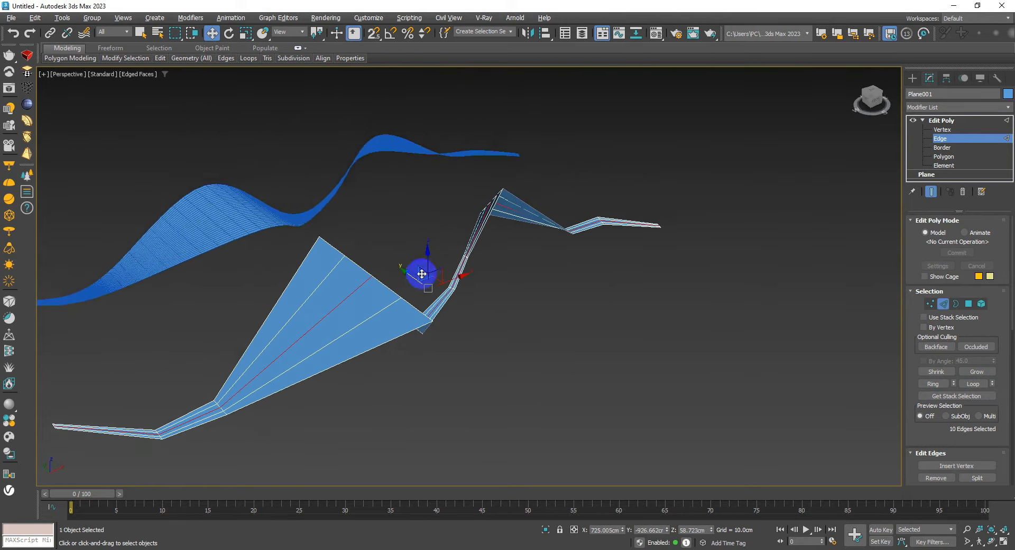
pyautogui.moveTo(428, 262); pyautogui.dragTo(428, 253)
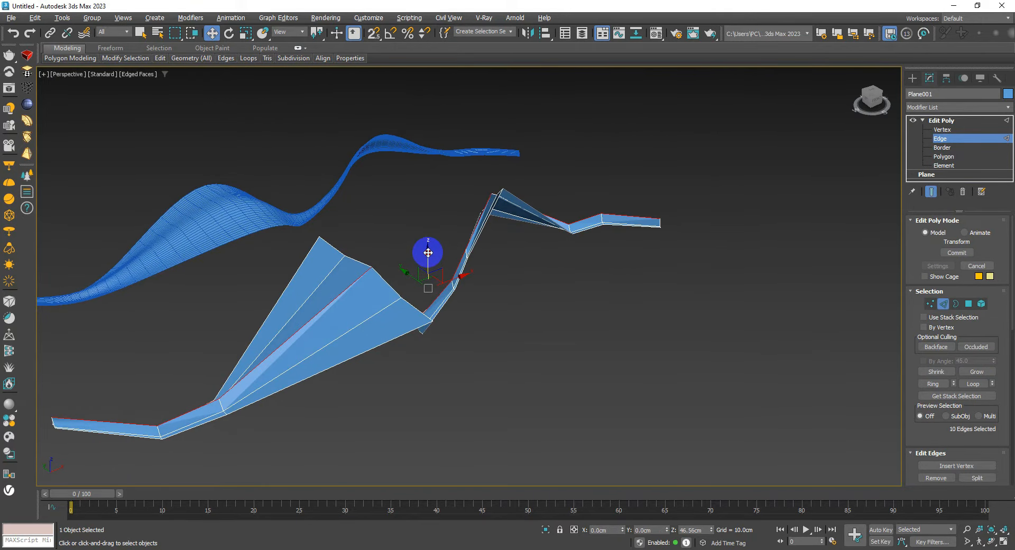
pyautogui.keyDown('alt'); pyautogui.moveTo(428, 253); pyautogui.dragTo(375, 259, button='middle'); pyautogui.keyUp('alt')
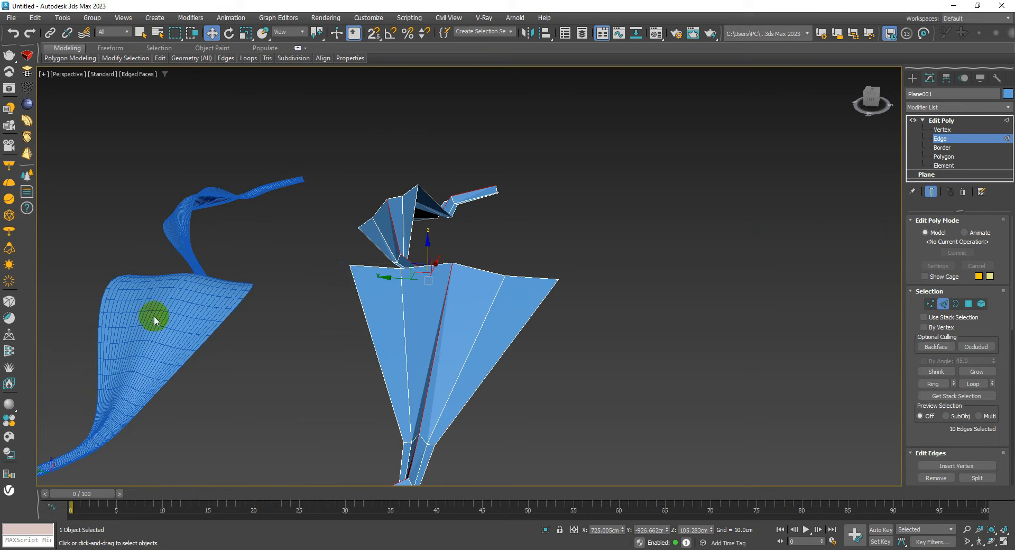
pyautogui.moveTo(429, 248); pyautogui.dragTo(426, 231)
pyautogui.moveTo(166, 295); pyautogui.dragTo(369, 349, button='middle')
pyautogui.keyDown('alt'); pyautogui.moveTo(533, 392); pyautogui.dragTo(543, 229, button='middle'); pyautogui.keyUp('alt')
pyautogui.hotkey('ctrl', 'z')
pyautogui.hotkey('ctrl', 'z')
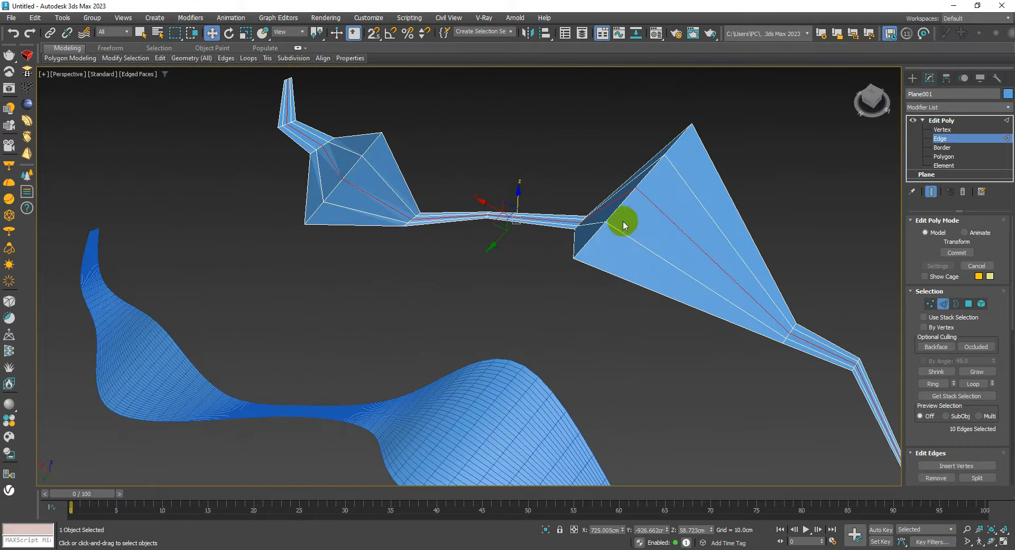
# Step: Select the four polygons along one side of the centre line on both bulges and open the Extrude Polygons settings
pyautogui.press('4')
pyautogui.click(662, 231)
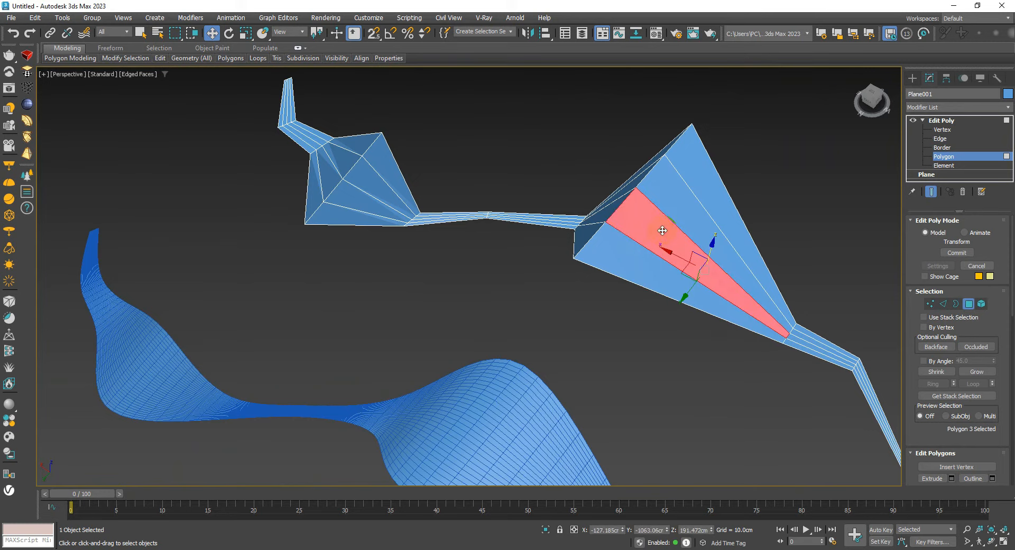
pyautogui.keyDown('ctrl'); pyautogui.click(601, 217); pyautogui.keyUp('ctrl')
pyautogui.keyDown('alt'); pyautogui.moveTo(593, 220); pyautogui.dragTo(498, 247, button='middle'); pyautogui.keyUp('alt')
pyautogui.keyDown('ctrl'); pyautogui.click(482, 237); pyautogui.keyUp('ctrl')
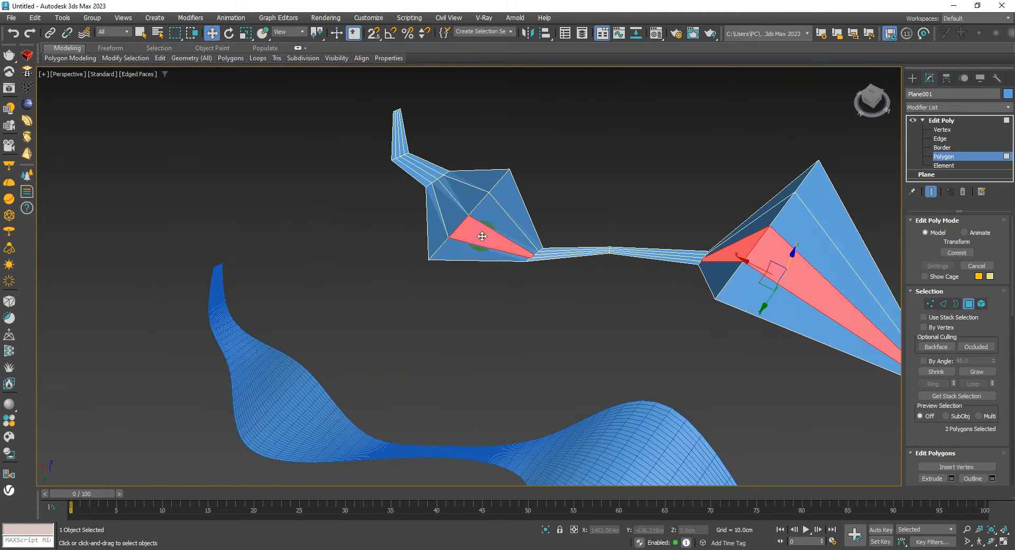
pyautogui.keyDown('alt'); pyautogui.moveTo(460, 216); pyautogui.dragTo(601, 250, button='middle'); pyautogui.keyUp('alt')
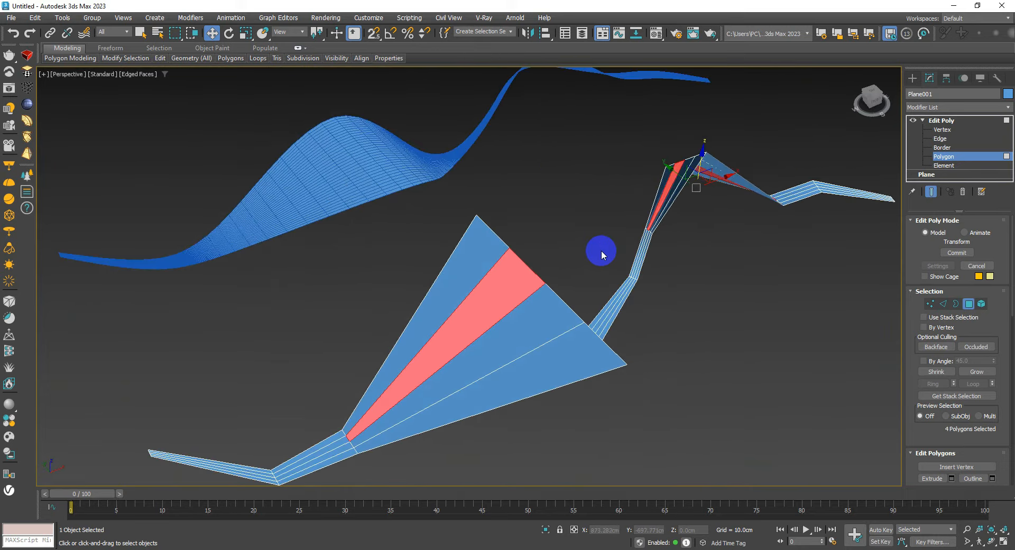
pyautogui.rightClick(601, 250)
pyautogui.click(505, 277)
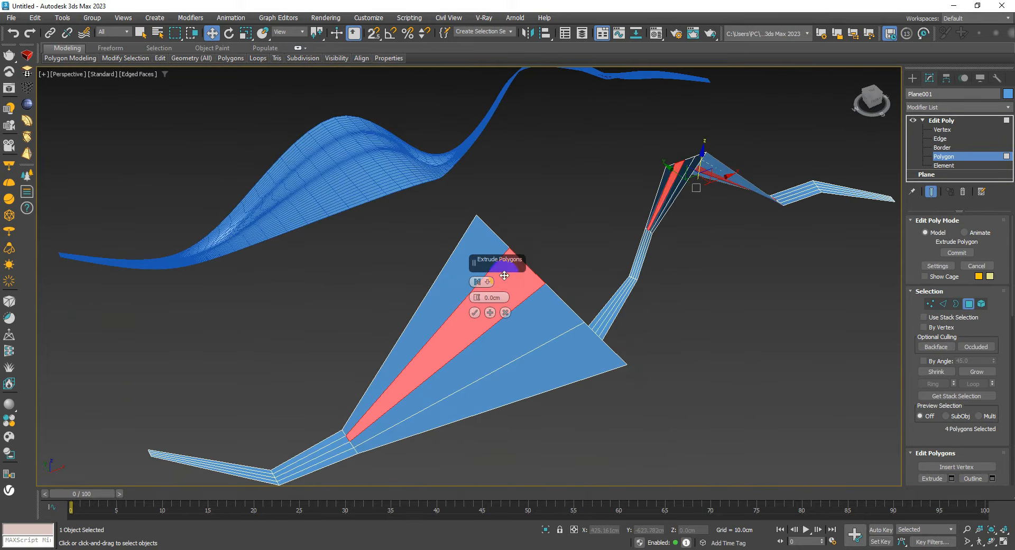
# Step: Add the adjacent polygons across the centre line on both bulges, making eight polygons in the selection
pyautogui.keyDown('alt'); pyautogui.moveTo(558, 274); pyautogui.dragTo(616, 259, button='middle'); pyautogui.keyUp('alt')
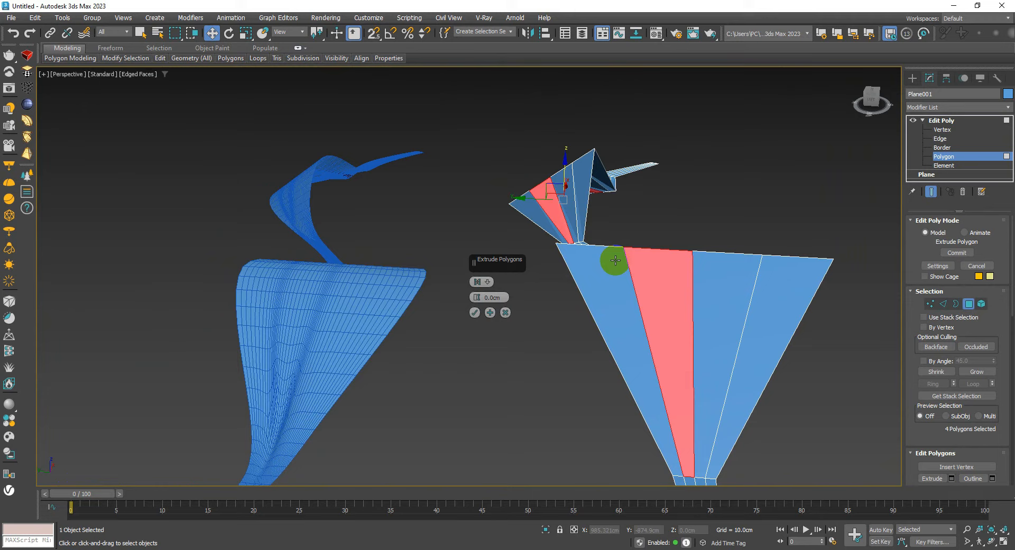
pyautogui.keyDown('alt'); pyautogui.moveTo(691, 273); pyautogui.dragTo(727, 208, button='middle'); pyautogui.keyUp('alt')
pyautogui.keyDown('ctrl'); pyautogui.click(553, 317); pyautogui.keyUp('ctrl')
pyautogui.scroll(2, 571, 260)
pyautogui.keyDown('ctrl'); pyautogui.click(571, 259); pyautogui.keyUp('ctrl')
pyautogui.moveTo(571, 259); pyautogui.dragTo(639, 251, button='middle')
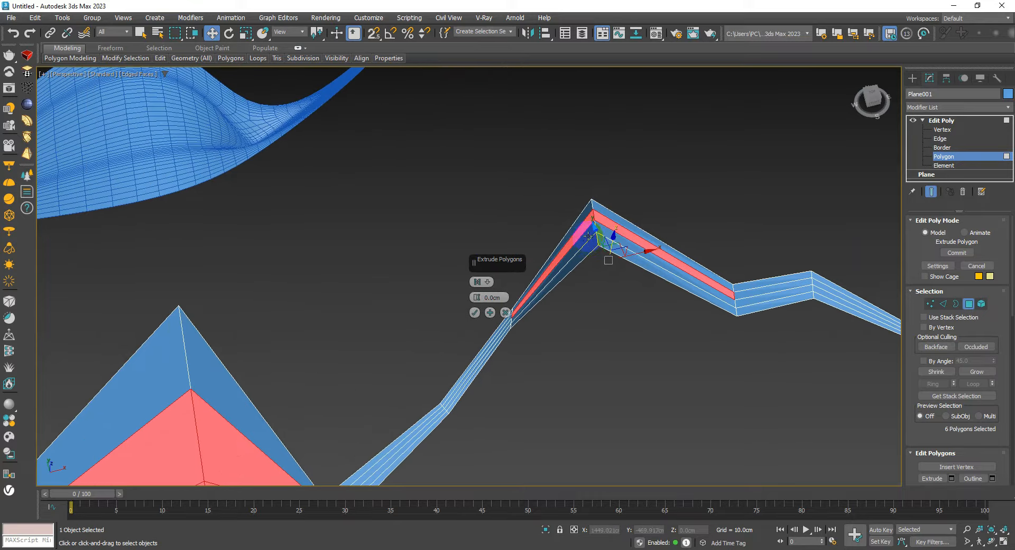
pyautogui.keyDown('ctrl'); pyautogui.click(588, 237); pyautogui.keyUp('ctrl')
pyautogui.keyDown('ctrl'); pyautogui.click(595, 246); pyautogui.keyUp('ctrl')
# Step: Extrude the eight selected central polygons of both bulges to a height of about 46 cm
pyautogui.keyDown('alt'); pyautogui.moveTo(585, 276); pyautogui.dragTo(675, 206, button='middle'); pyautogui.keyUp('alt')
pyautogui.scroll(3, 421, 259)
pyautogui.moveTo(422, 258)
pyautogui.keyDown('alt'); pyautogui.mouseDown(button='middle')
pyautogui.moveTo(421, 243)
pyautogui.moveTo(428, 249)
pyautogui.mouseUp(button='middle'); pyautogui.keyUp('alt')
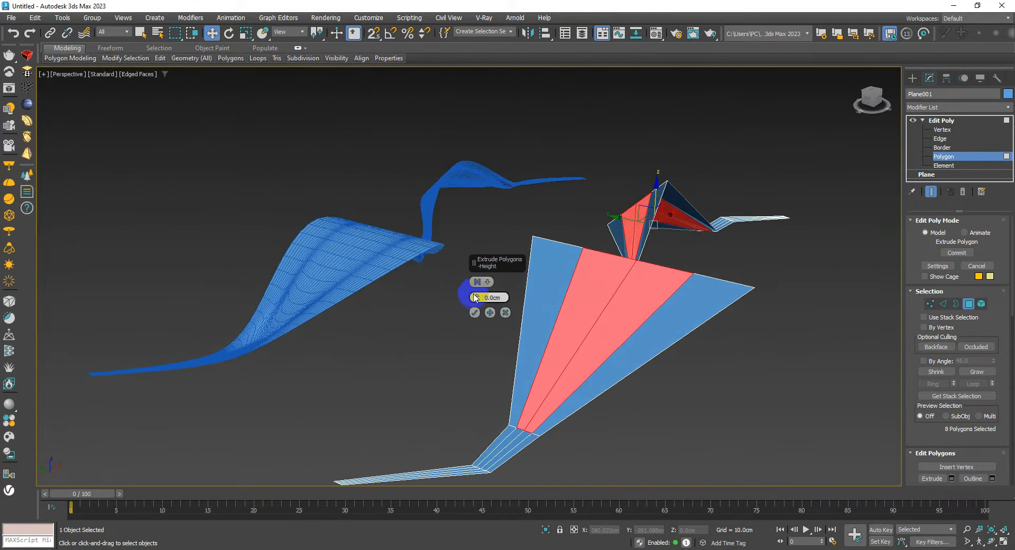
pyautogui.moveTo(474, 287); pyautogui.dragTo(491, 64)
pyautogui.moveTo(475, 298); pyautogui.dragTo(476, 289)
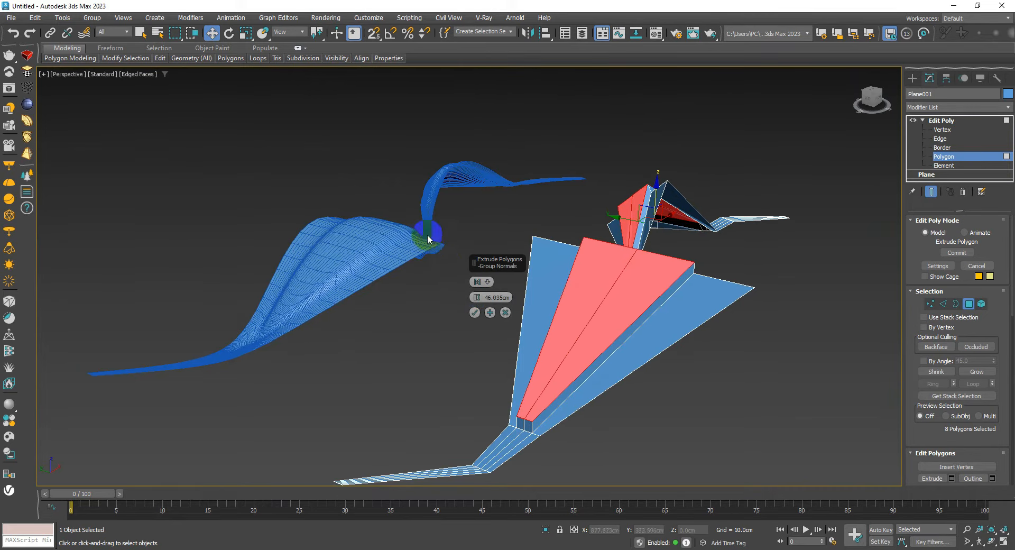
pyautogui.keyDown('alt'); pyautogui.moveTo(427, 235); pyautogui.dragTo(507, 235, button='middle'); pyautogui.keyUp('alt')
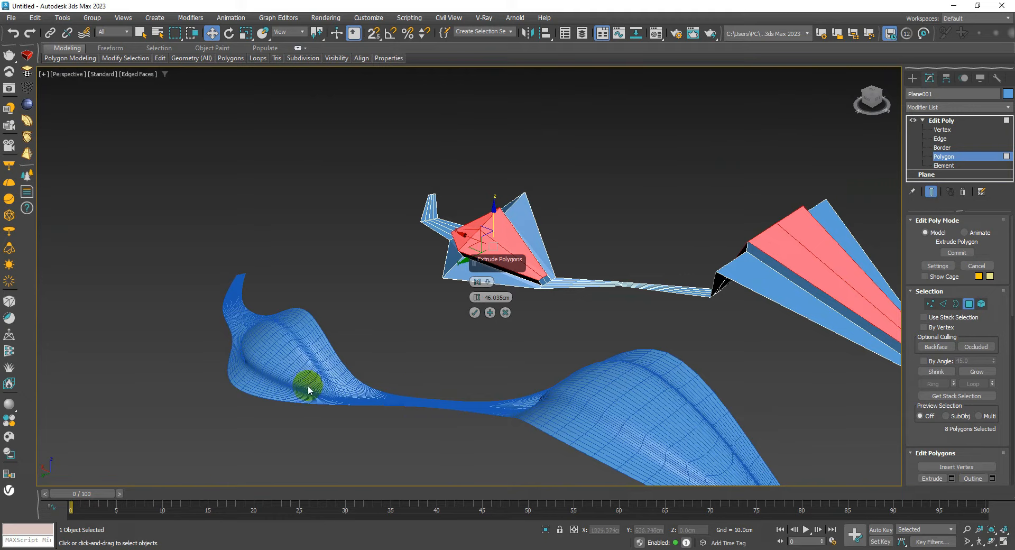
pyautogui.keyDown('alt'); pyautogui.moveTo(256, 326); pyautogui.dragTo(328, 363, button='middle'); pyautogui.keyUp('alt')
pyautogui.press('F4')
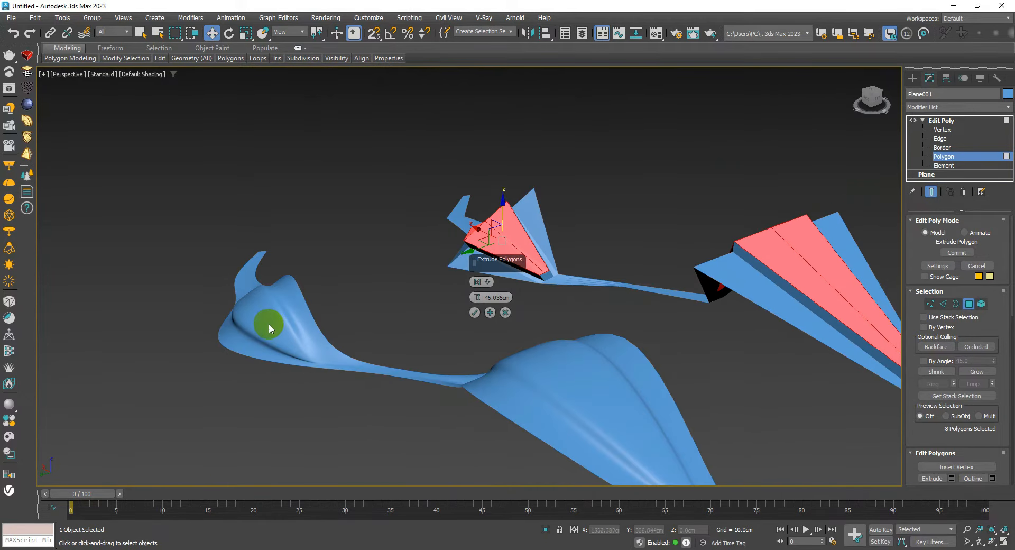
pyautogui.moveTo(587, 404)
pyautogui.keyDown('alt'); pyautogui.mouseDown(button='middle')
pyautogui.moveTo(534, 358)
pyautogui.moveTo(469, 356)
pyautogui.moveTo(605, 256)
pyautogui.moveTo(610, 272)
pyautogui.mouseUp(button='middle'); pyautogui.keyUp('alt')
pyautogui.press('F4')
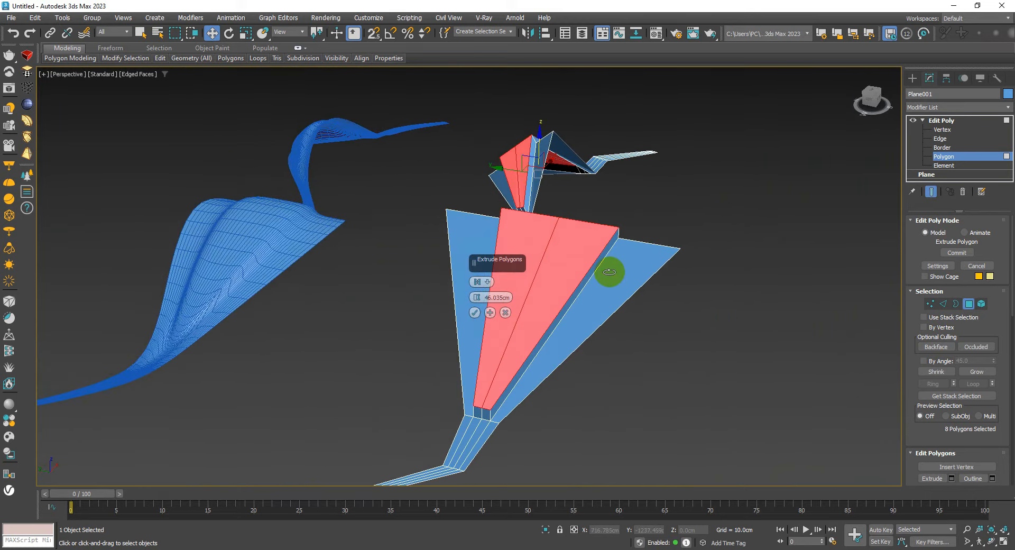
pyautogui.click(475, 313)
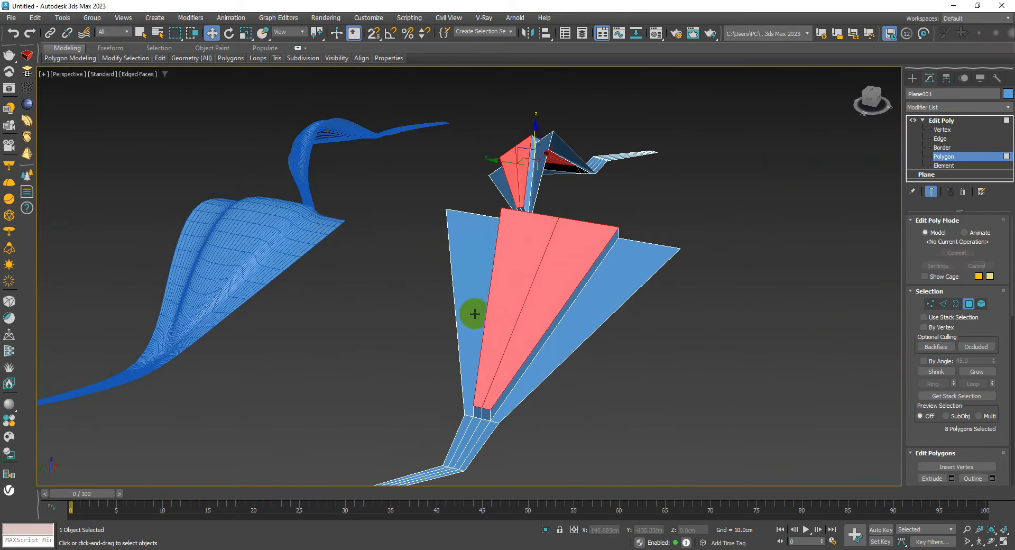
# Step: Select the ring of cross edges on the outer strips and connect them with 2 segments
pyautogui.moveTo(564, 314)
pyautogui.keyDown('alt'); pyautogui.mouseDown(button='middle')
pyautogui.moveTo(537, 324)
pyautogui.moveTo(537, 335)
pyautogui.moveTo(564, 326)
pyautogui.mouseUp(button='middle'); pyautogui.keyUp('alt')
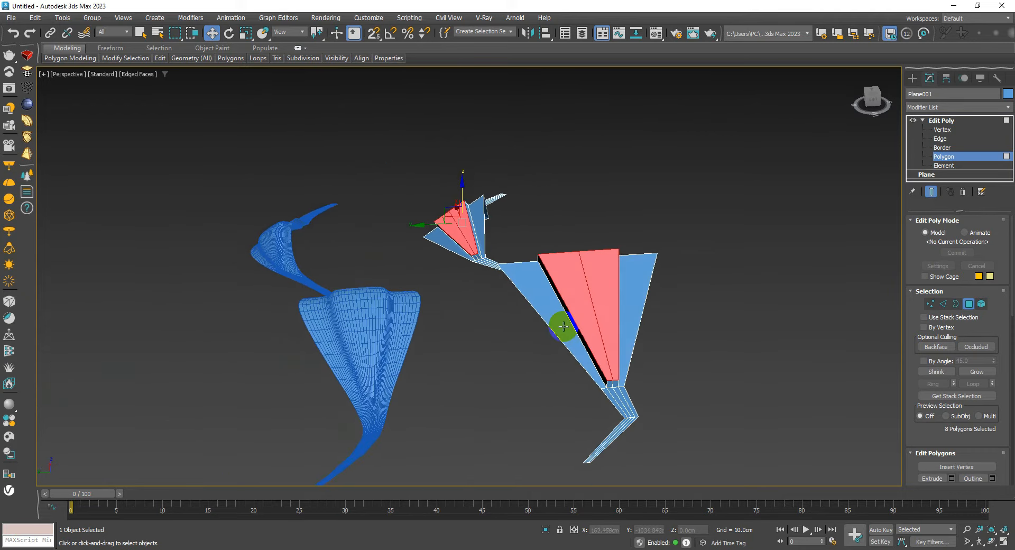
pyautogui.keyDown('alt'); pyautogui.moveTo(586, 371); pyautogui.dragTo(575, 349, button='middle'); pyautogui.keyUp('alt')
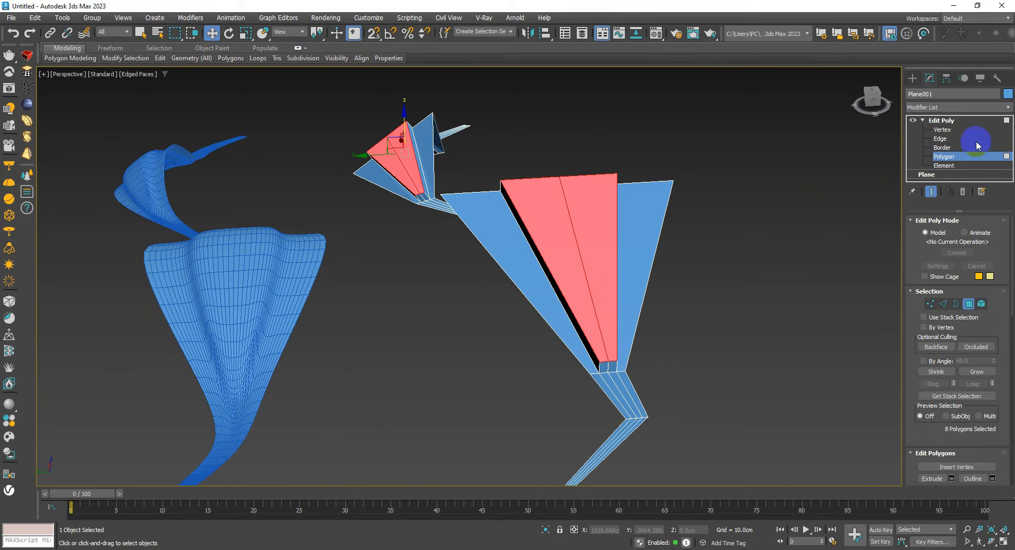
pyautogui.click(941, 139)
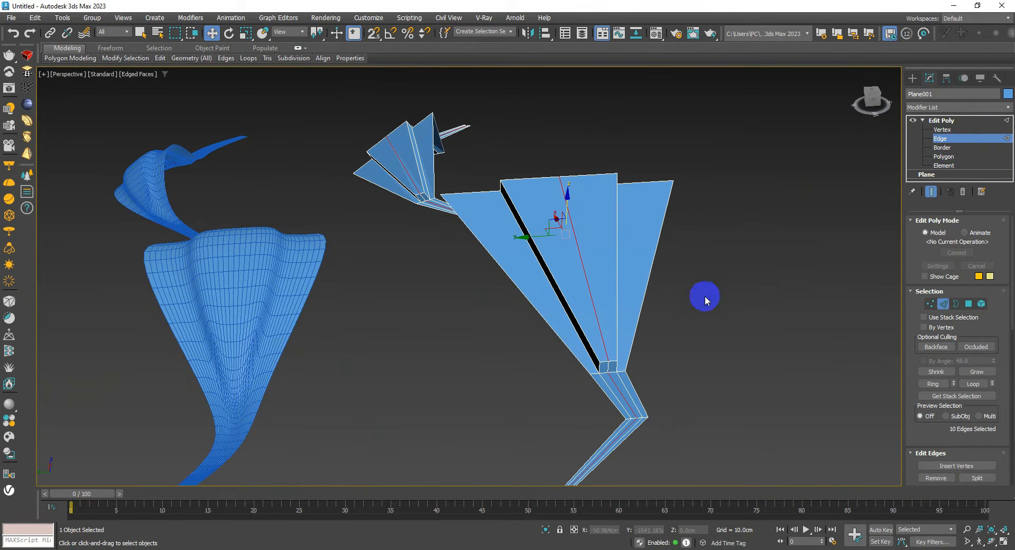
pyautogui.click(596, 370)
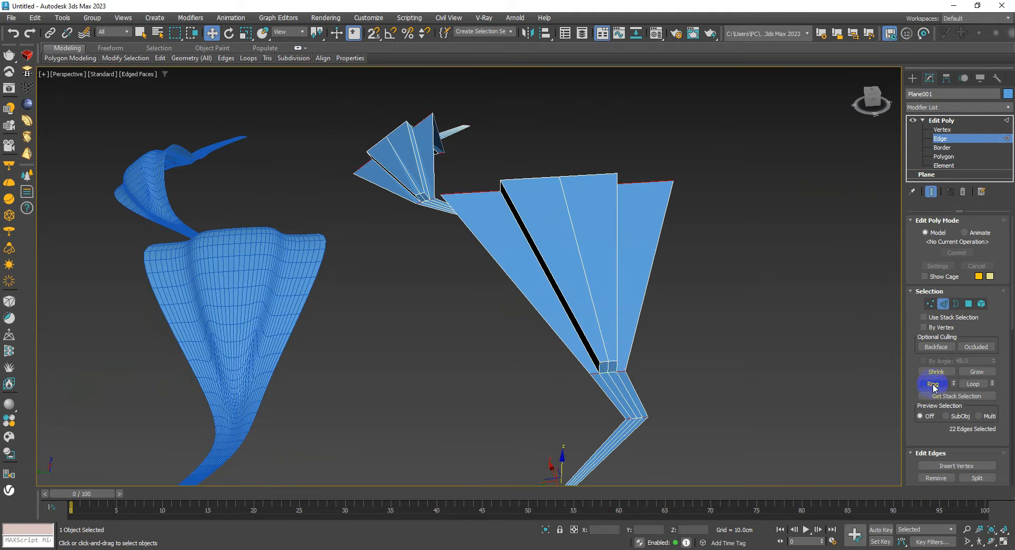
pyautogui.rightClick(448, 313)
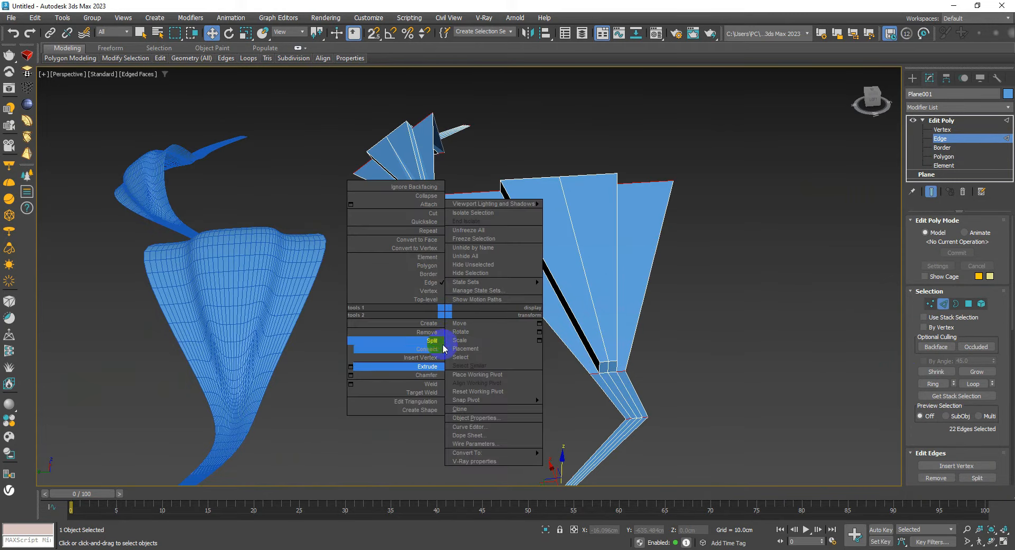
pyautogui.click(375, 349)
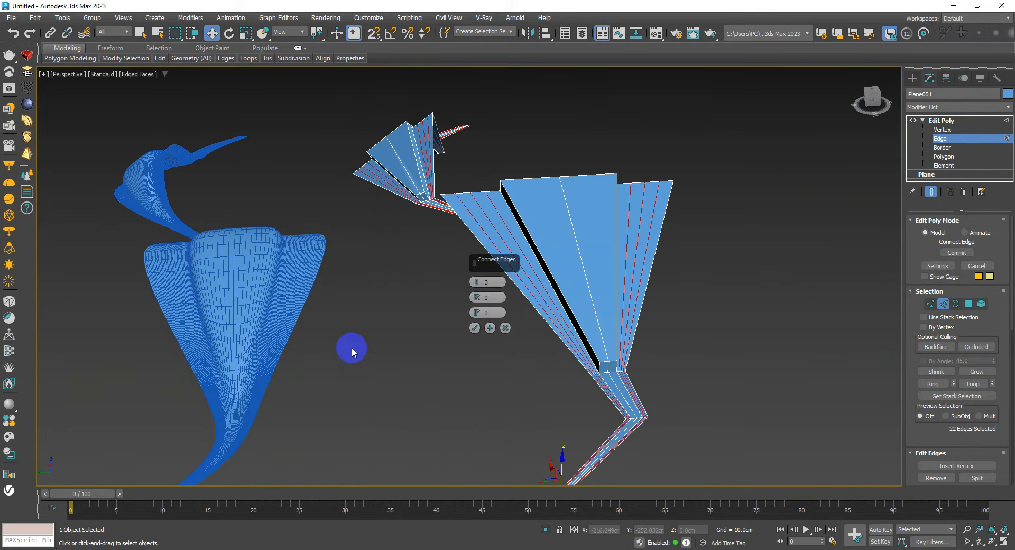
pyautogui.moveTo(479, 287); pyautogui.dragTo(478, 284)
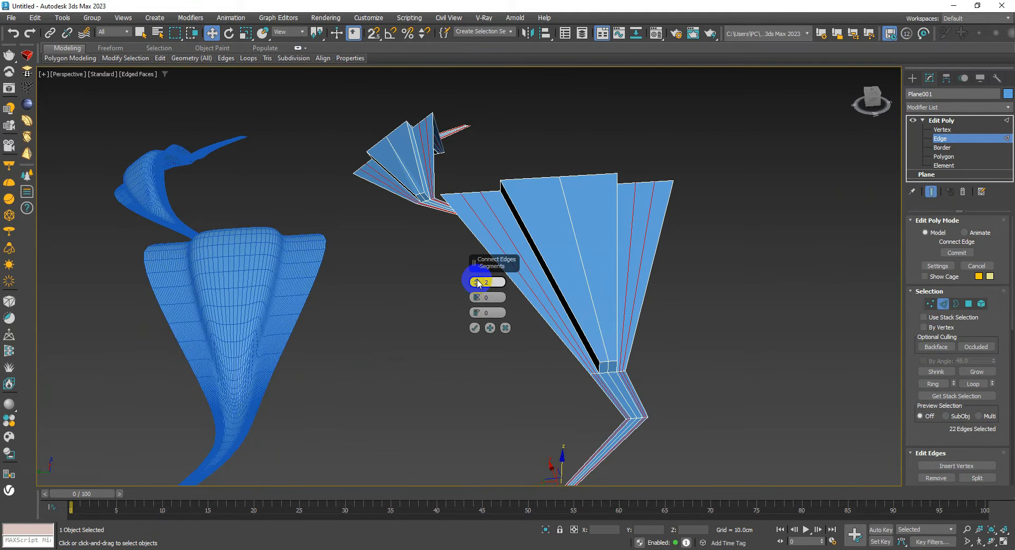
pyautogui.click(475, 328)
# Step: Extrude the new lengthwise edges inward with a height of about -16.3 cm and a width of about 8.7 cm
pyautogui.rightClick(501, 249)
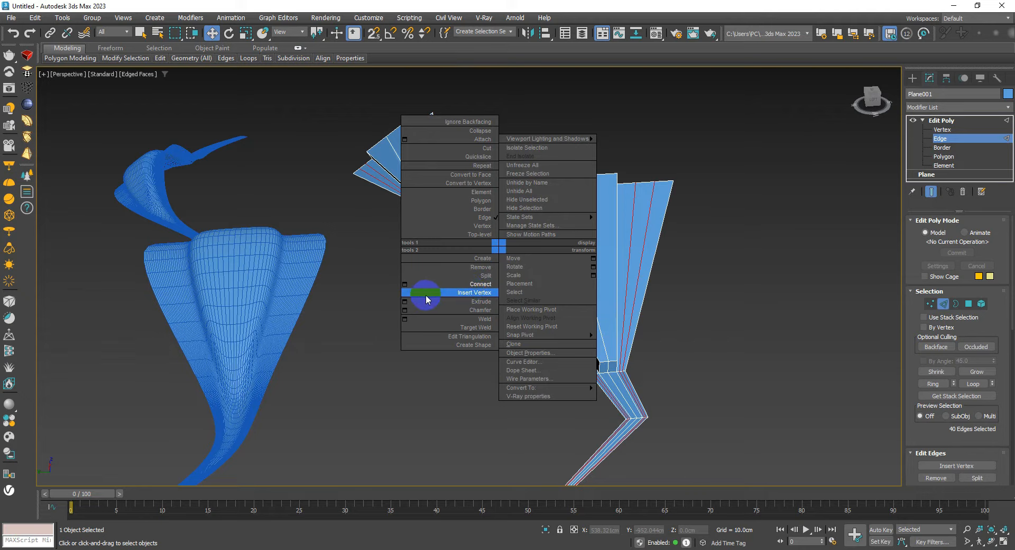
pyautogui.click(405, 301)
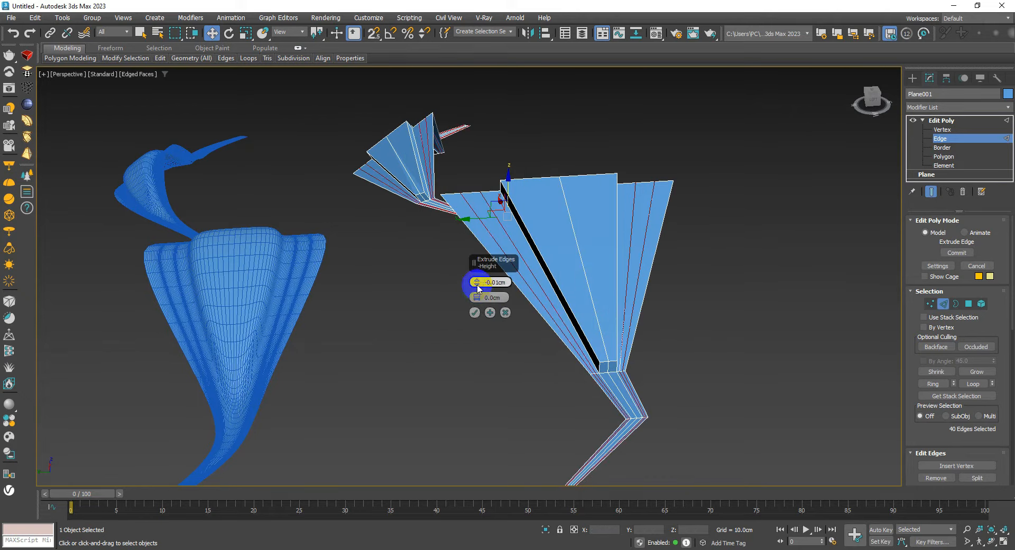
pyautogui.moveTo(476, 286); pyautogui.dragTo(477, 288)
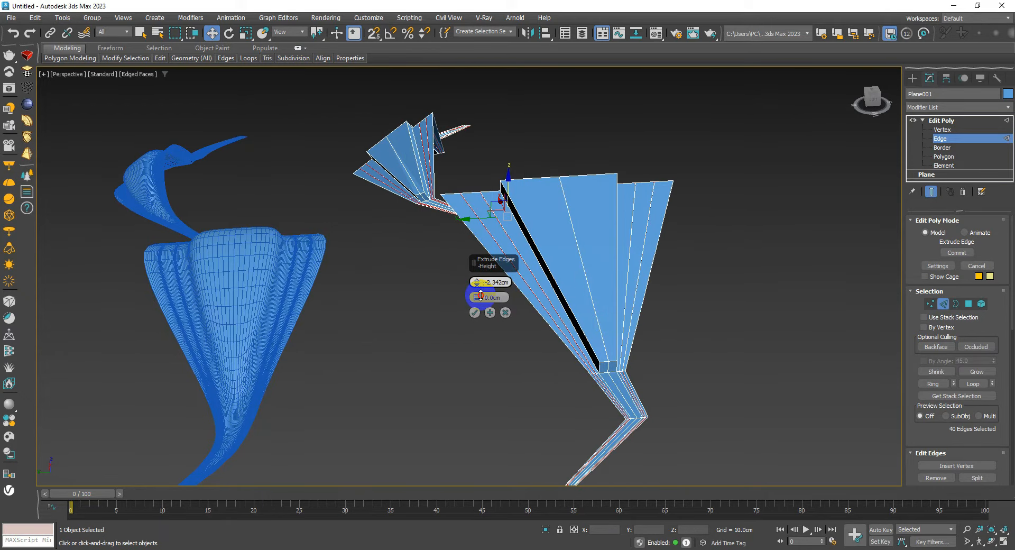
pyautogui.keyDown('alt'); pyautogui.moveTo(306, 299); pyautogui.dragTo(345, 244, button='middle'); pyautogui.keyUp('alt')
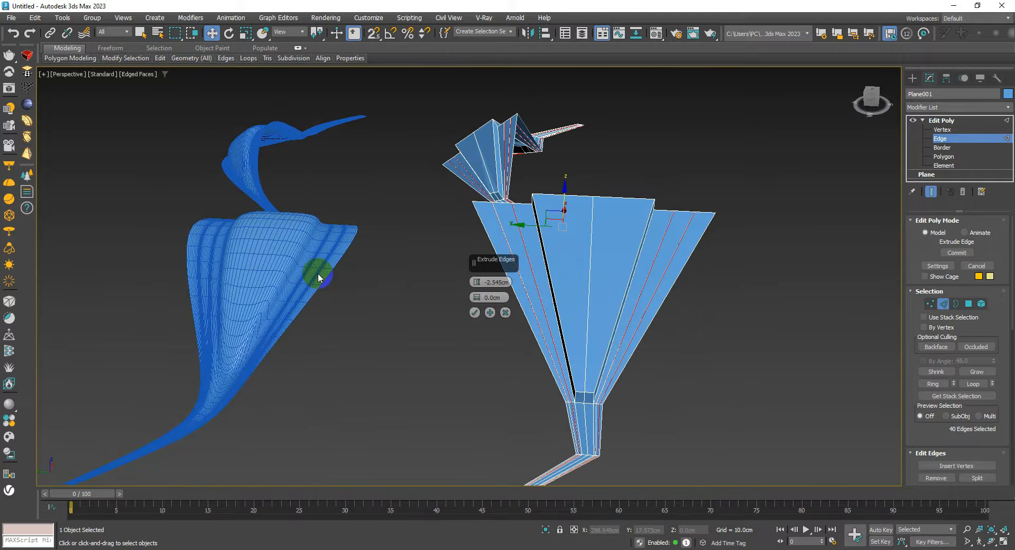
pyautogui.scroll(3, 318, 276)
pyautogui.press('F4')
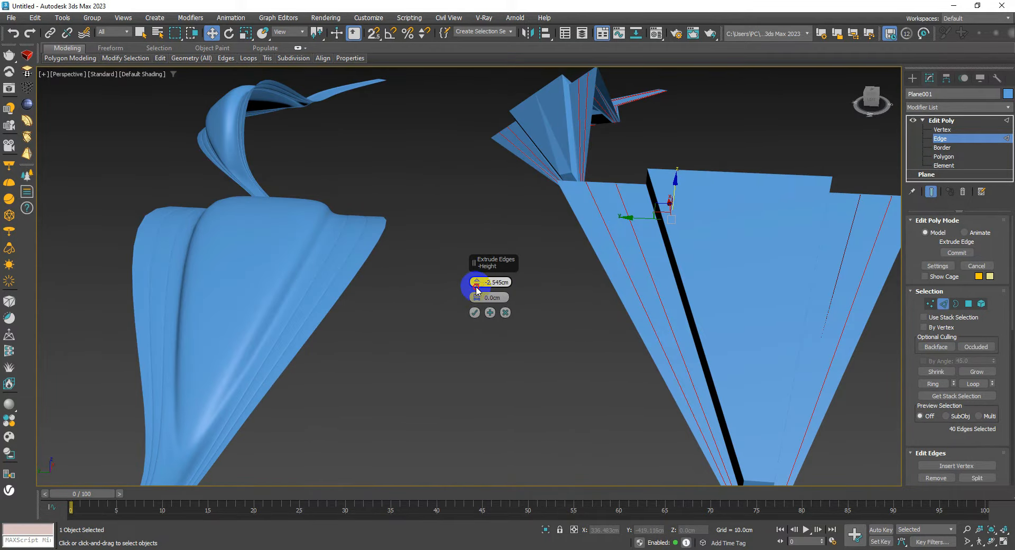
pyautogui.moveTo(477, 291); pyautogui.dragTo(473, 341)
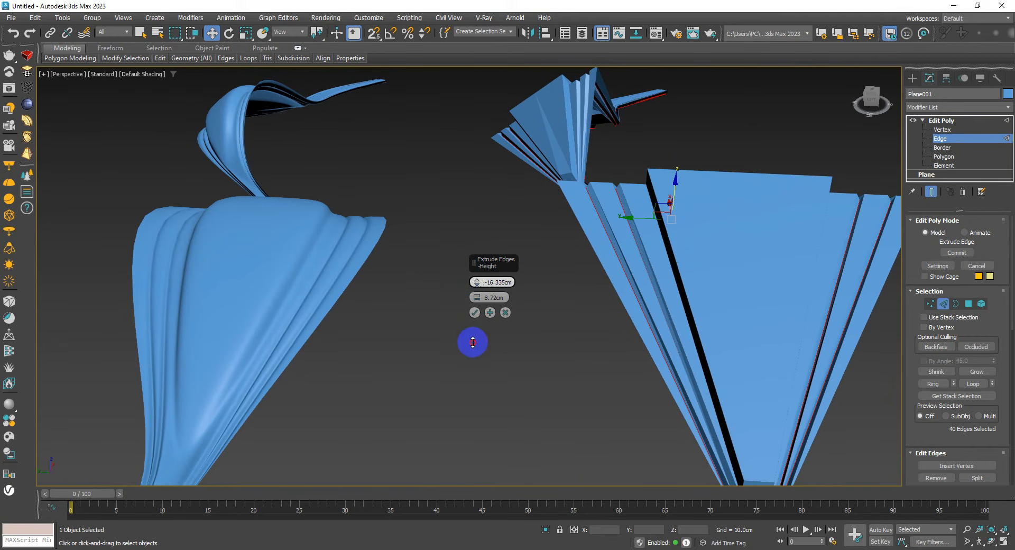
pyautogui.keyDown('alt'); pyautogui.moveTo(351, 300); pyautogui.dragTo(293, 192, button='middle'); pyautogui.keyUp('alt')
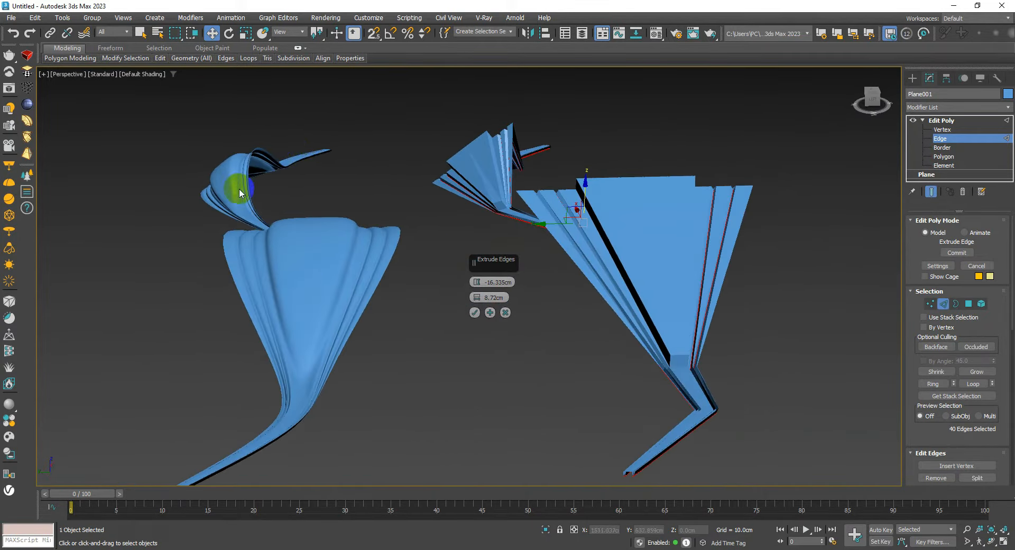
pyautogui.keyDown('alt'); pyautogui.moveTo(293, 290); pyautogui.dragTo(324, 295, button='middle'); pyautogui.keyUp('alt')
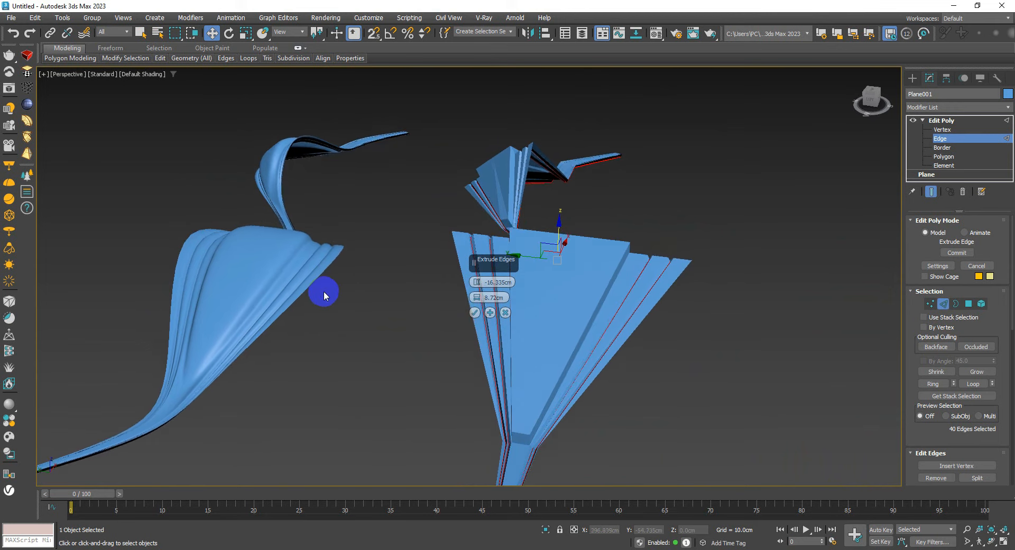
pyautogui.click(475, 313)
# Step: Select the two central lengthwise edges on top of the large bulge and lower them to a Z position of about 185 cm
pyautogui.keyDown('alt'); pyautogui.moveTo(507, 295); pyautogui.dragTo(405, 342, button='middle'); pyautogui.keyUp('alt')
pyautogui.click(387, 286)
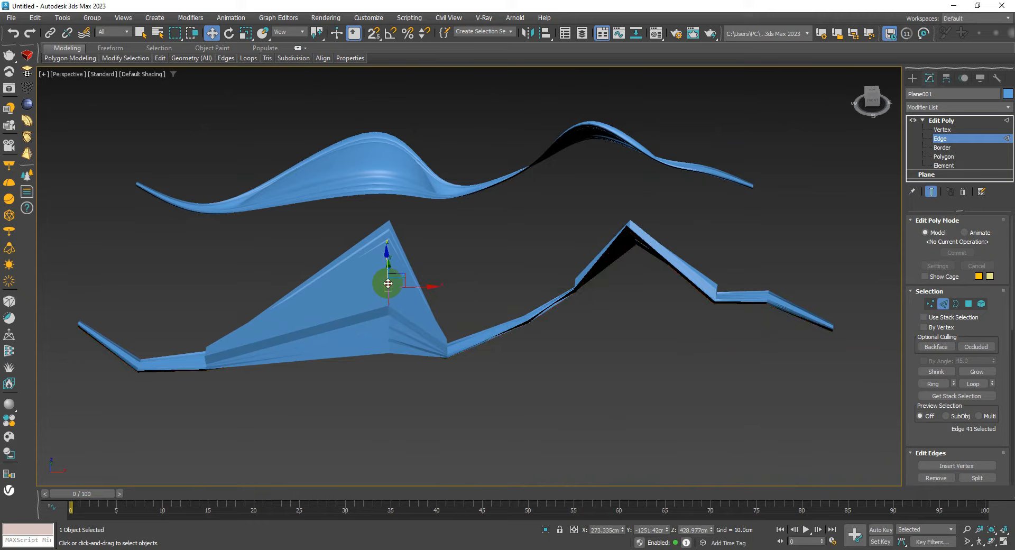
pyautogui.moveTo(386, 285)
pyautogui.keyDown('alt'); pyautogui.mouseDown(button='middle')
pyautogui.moveTo(367, 328)
pyautogui.moveTo(401, 328)
pyautogui.mouseUp(button='middle'); pyautogui.keyUp('alt')
pyautogui.press('F4')
pyautogui.keyDown('alt'); pyautogui.moveTo(295, 374); pyautogui.dragTo(388, 263, button='middle'); pyautogui.keyUp('alt')
pyautogui.click(474, 266)
pyautogui.click(455, 261)
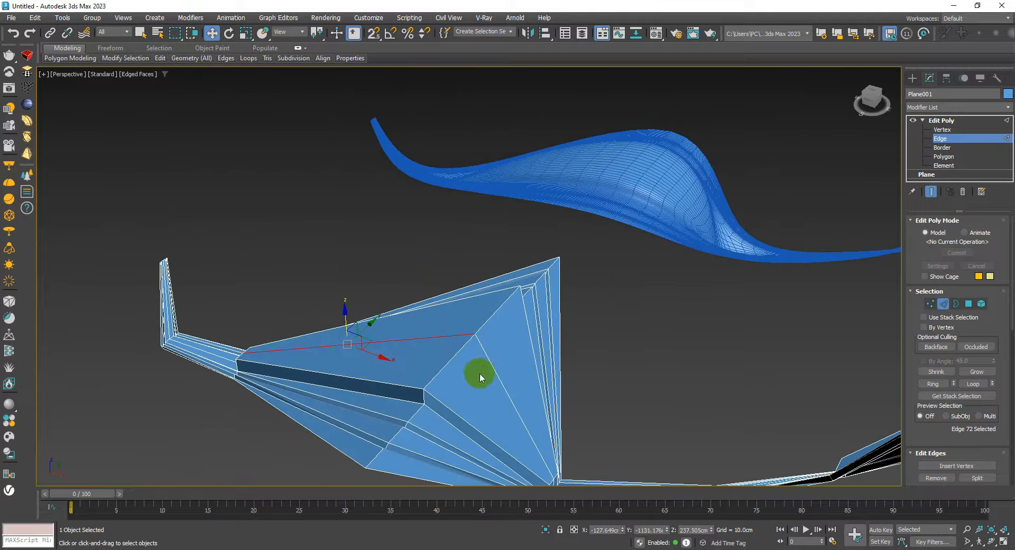
pyautogui.keyDown('alt'); pyautogui.moveTo(488, 356); pyautogui.dragTo(598, 337, button='middle'); pyautogui.keyUp('alt')
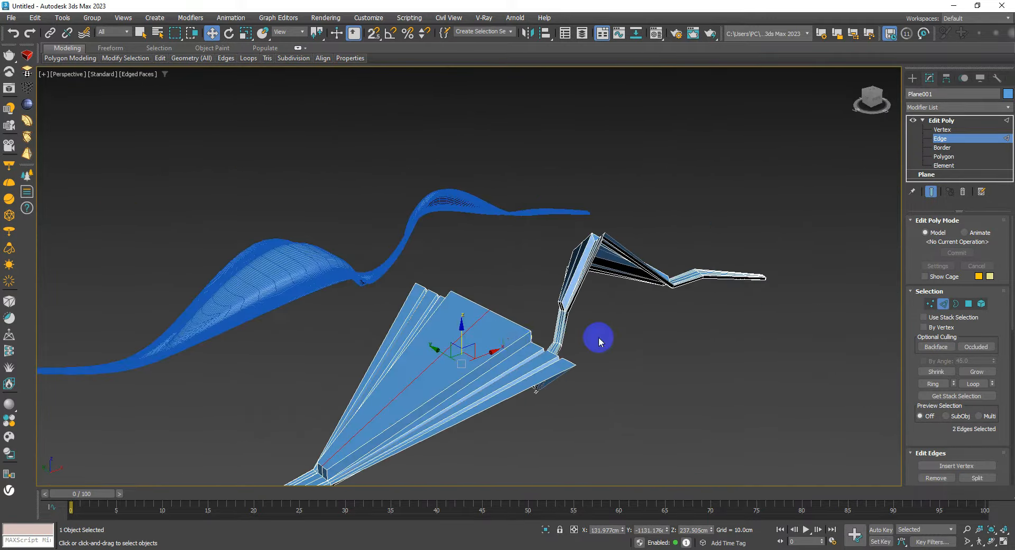
pyautogui.keyDown('alt'); pyautogui.moveTo(472, 337); pyautogui.dragTo(517, 316, button='middle'); pyautogui.keyUp('alt')
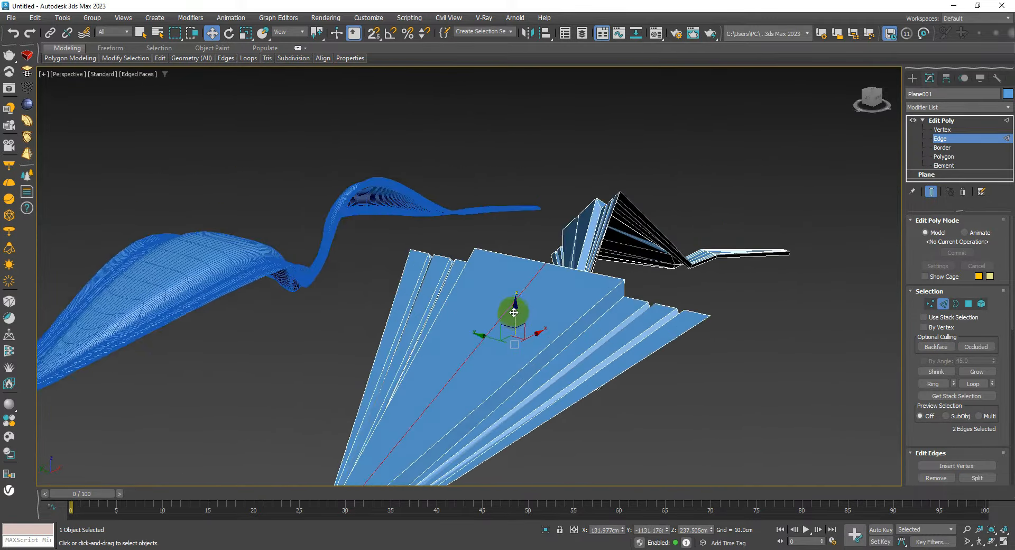
pyautogui.moveTo(515, 311); pyautogui.dragTo(516, 324)
pyautogui.moveTo(516, 324)
pyautogui.keyDown('alt'); pyautogui.mouseDown(button='middle')
pyautogui.moveTo(479, 349)
pyautogui.moveTo(494, 335)
pyautogui.moveTo(526, 339)
pyautogui.moveTo(473, 356)
pyautogui.moveTo(423, 345)
pyautogui.moveTo(657, 351)
pyautogui.moveTo(460, 265)
pyautogui.moveTo(317, 306)
pyautogui.moveTo(360, 314)
pyautogui.moveTo(490, 299)
pyautogui.moveTo(458, 315)
pyautogui.moveTo(467, 328)
pyautogui.moveTo(609, 315)
pyautogui.moveTo(255, 291)
pyautogui.moveTo(491, 287)
pyautogui.moveTo(396, 338)
pyautogui.moveTo(437, 249)
pyautogui.mouseUp(button='middle'); pyautogui.keyUp('alt')
pyautogui.press('F4')
pyautogui.scroll(3, 389, 352)
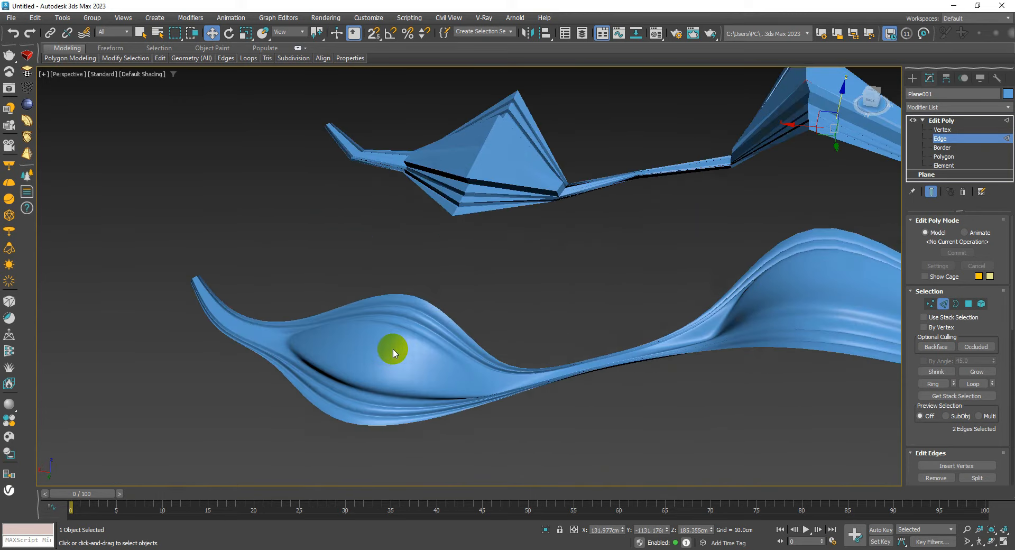
# Step: Select the four central polygons on the small bulge and inset them by about 17.6 cm
pyautogui.moveTo(510, 164); pyautogui.dragTo(499, 198, button='middle')
pyautogui.press('F4')
pyautogui.press('4')
pyautogui.click(496, 192)
pyautogui.keyDown('ctrl'); pyautogui.click(504, 173); pyautogui.keyUp('ctrl')
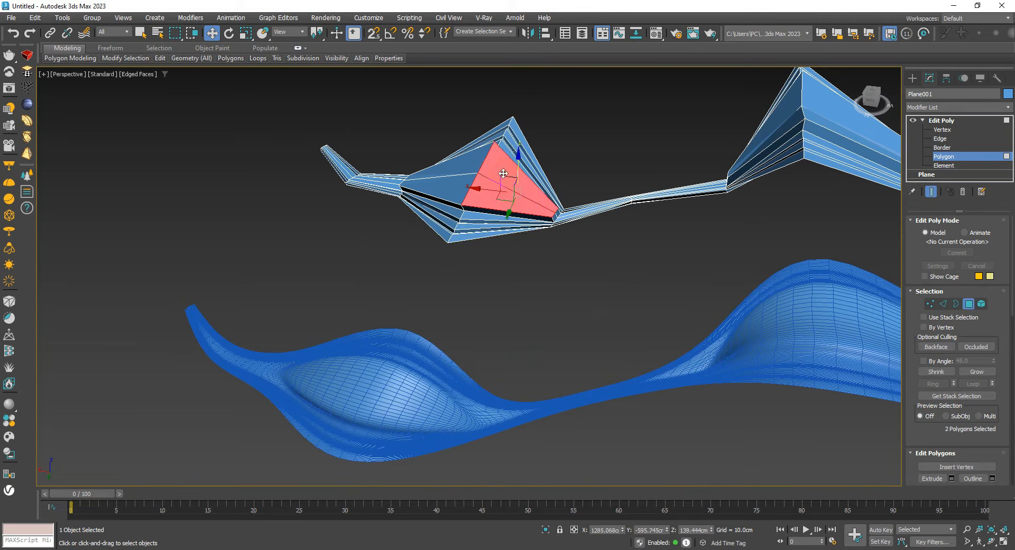
pyautogui.keyDown('ctrl'); pyautogui.click(482, 165); pyautogui.keyUp('ctrl')
pyautogui.keyDown('ctrl'); pyautogui.click(461, 193); pyautogui.keyUp('ctrl')
pyautogui.rightClick(496, 202)
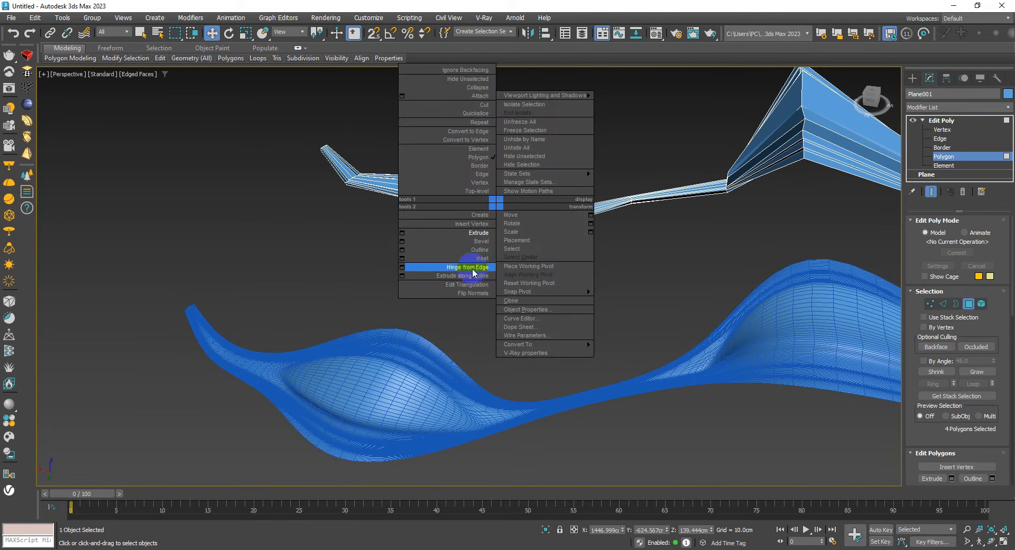
pyautogui.click(409, 257)
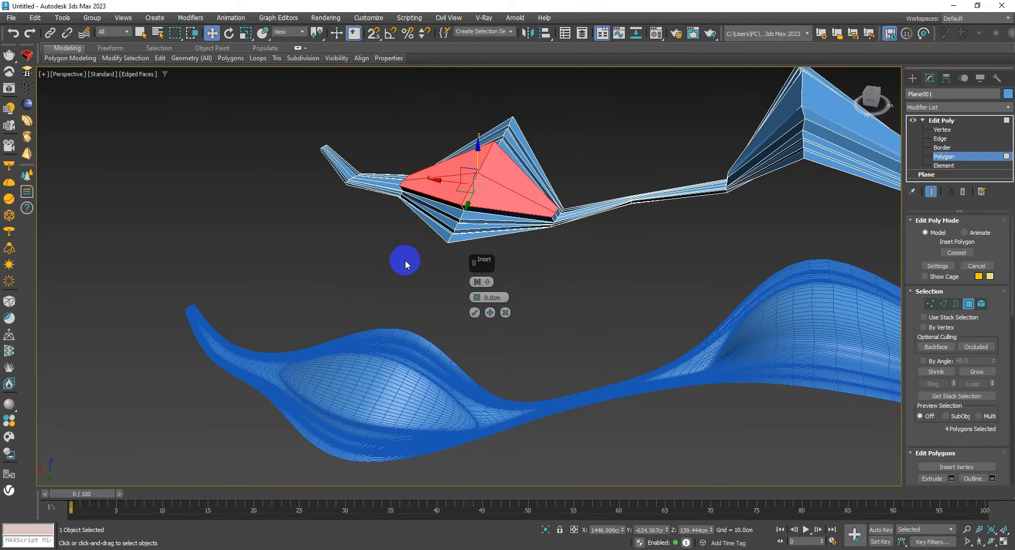
pyautogui.moveTo(474, 292); pyautogui.dragTo(505, 203)
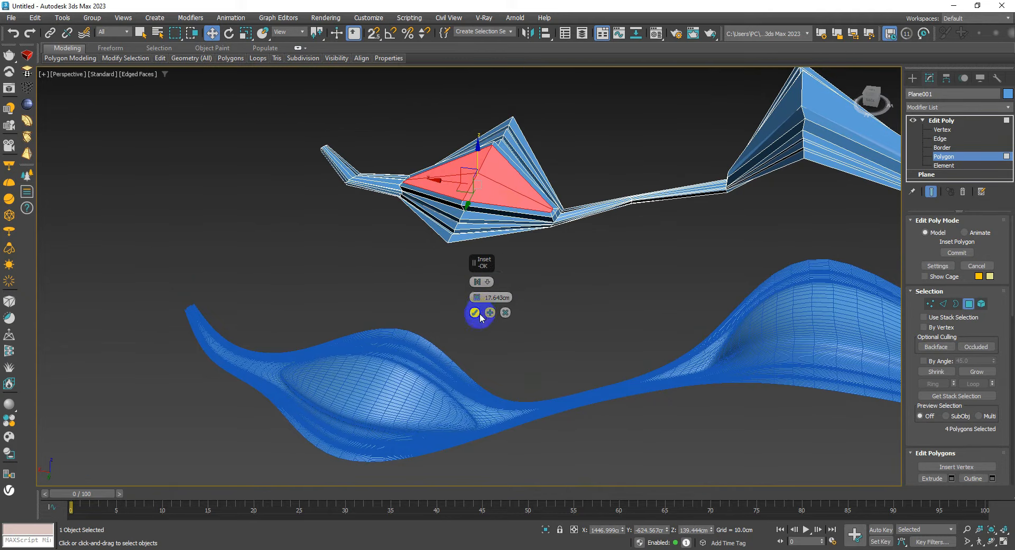
pyautogui.click(479, 313)
# Step: Extrude the inset polygons on the small bulge inward with a height of about -20.7 cm
pyautogui.rightClick(478, 270)
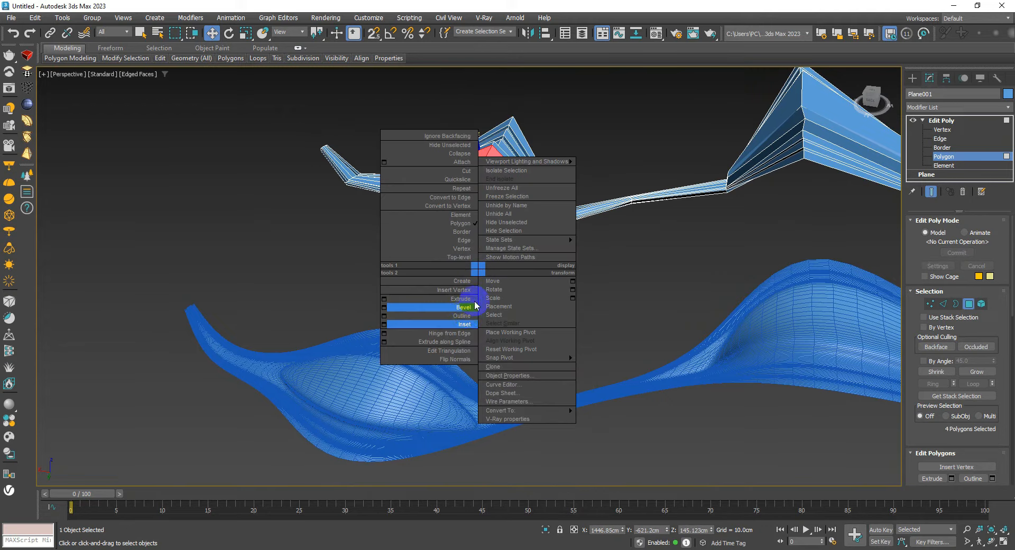
pyautogui.click(384, 298)
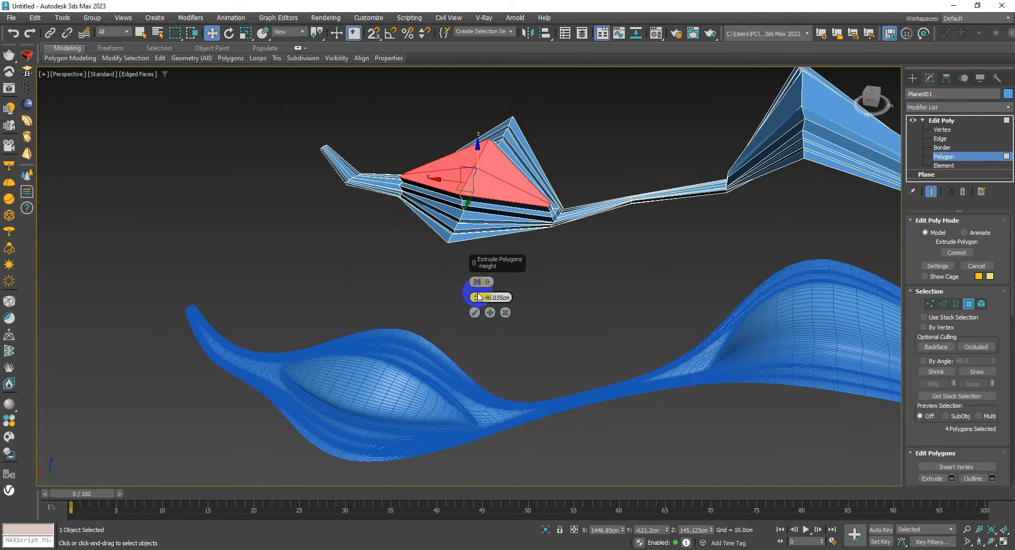
pyautogui.rightClick(478, 298)
pyautogui.moveTo(478, 302); pyautogui.dragTo(479, 404)
pyautogui.press('F4')
pyautogui.keyDown('alt'); pyautogui.moveTo(453, 378); pyautogui.dragTo(416, 363, button='middle'); pyautogui.keyUp('alt')
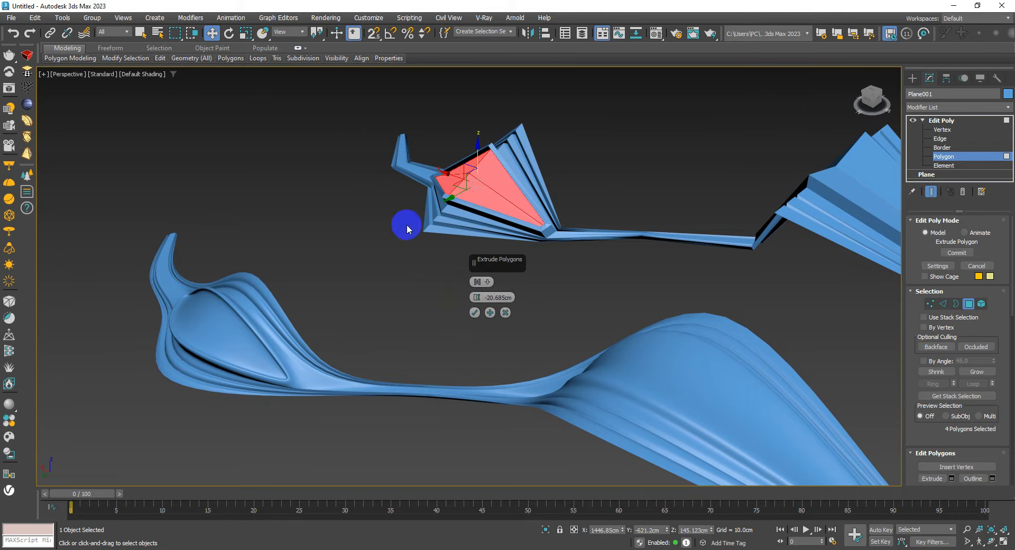
pyautogui.keyDown('alt'); pyautogui.moveTo(407, 224); pyautogui.dragTo(386, 259, button='middle'); pyautogui.keyUp('alt')
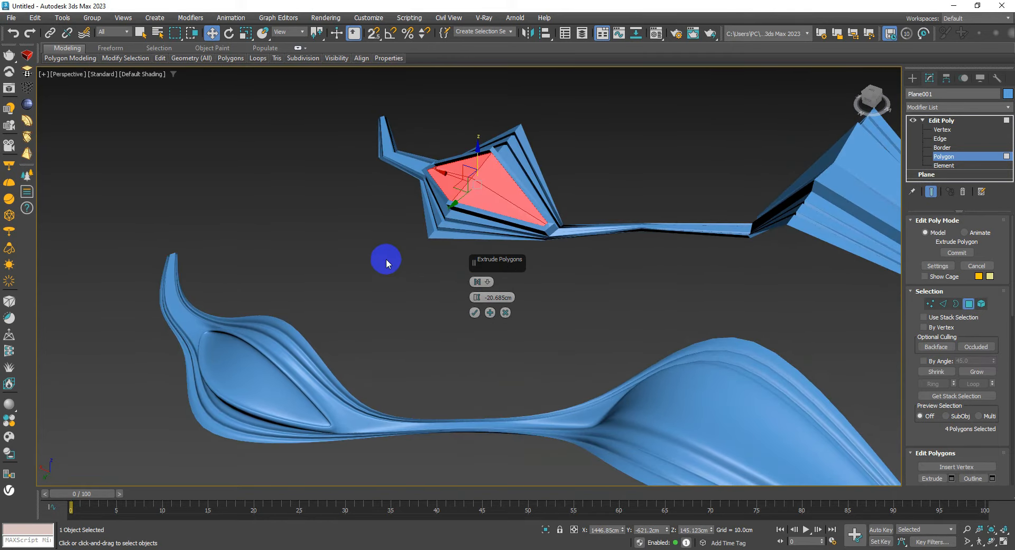
pyautogui.click(479, 312)
pyautogui.keyDown('alt'); pyautogui.moveTo(476, 311); pyautogui.dragTo(410, 222, button='middle'); pyautogui.keyUp('alt')
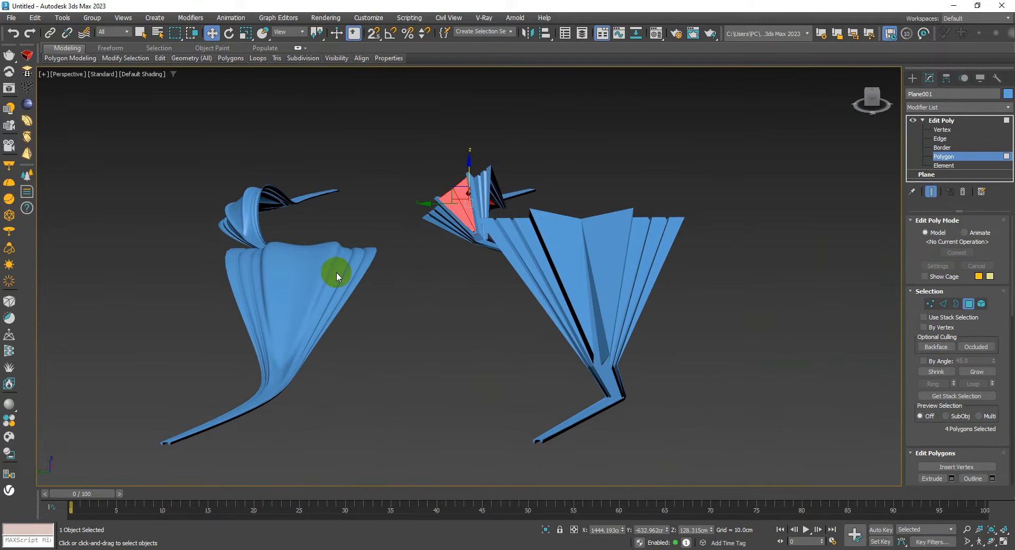
pyautogui.keyDown('alt'); pyautogui.moveTo(336, 271); pyautogui.dragTo(364, 283, button='middle'); pyautogui.keyUp('alt')
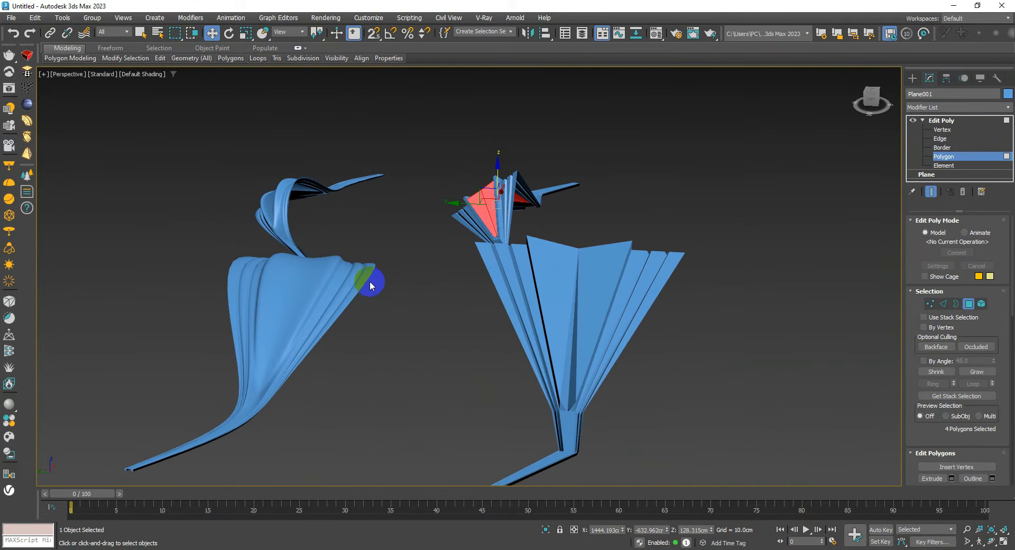
pyautogui.press('4')
pyautogui.scroll(-3, 413, 345)
pyautogui.keyDown('alt'); pyautogui.moveTo(413, 345); pyautogui.dragTo(391, 361, button='middle'); pyautogui.keyUp('alt')
# Step: Create a large ground plane and centre it beneath both shapes at about X 944 cm, Y -614 cm
pyautogui.click(606, 315)
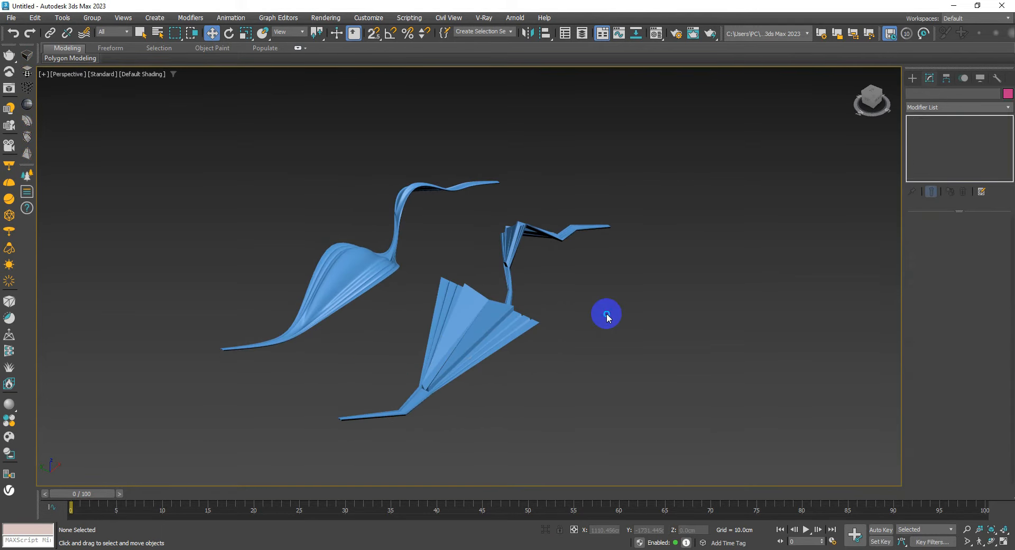
pyautogui.rightClick(606, 315)
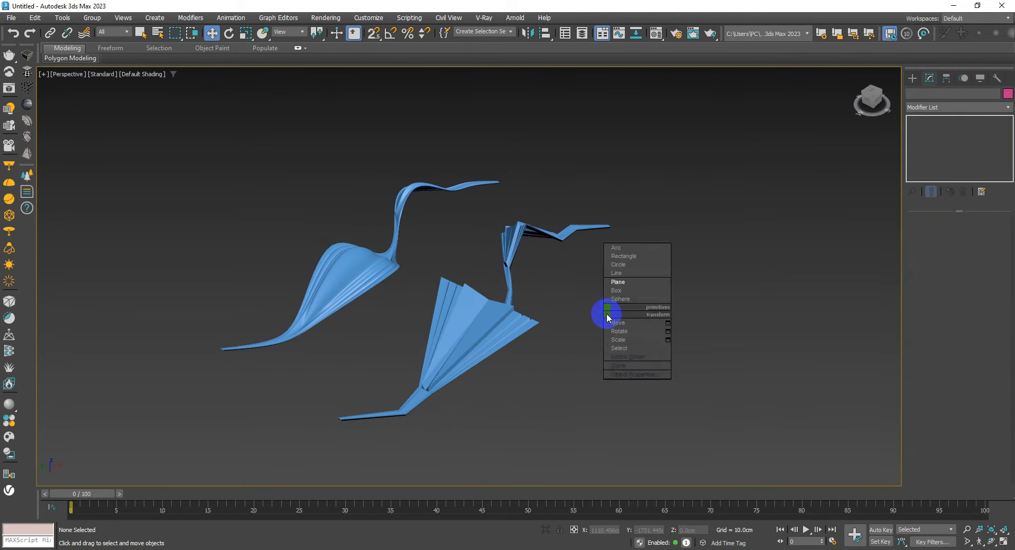
pyautogui.click(618, 282)
pyautogui.moveTo(659, 96); pyautogui.dragTo(703, 537)
pyautogui.press('w')
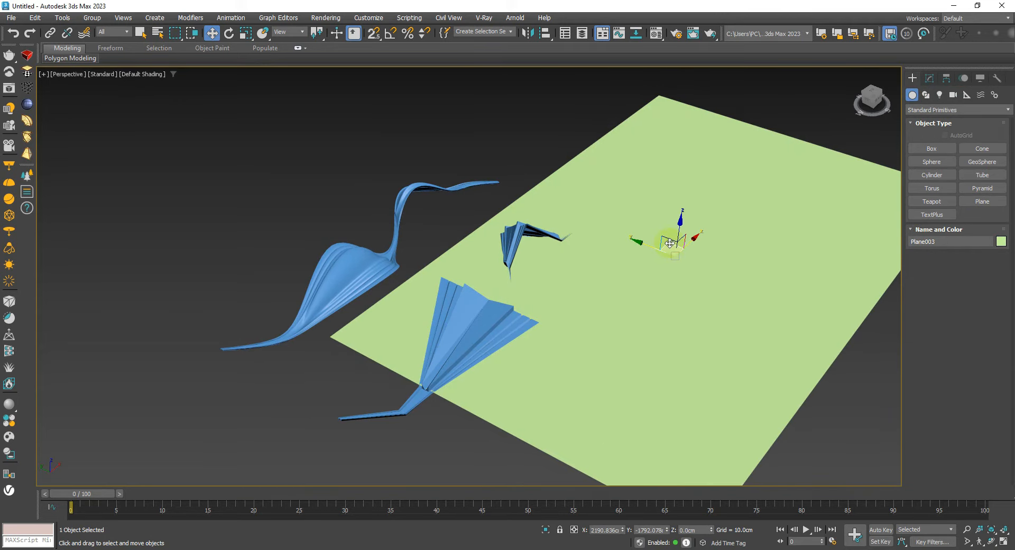
pyautogui.moveTo(670, 244); pyautogui.dragTo(481, 254)
pyautogui.scroll(3, 476, 273)
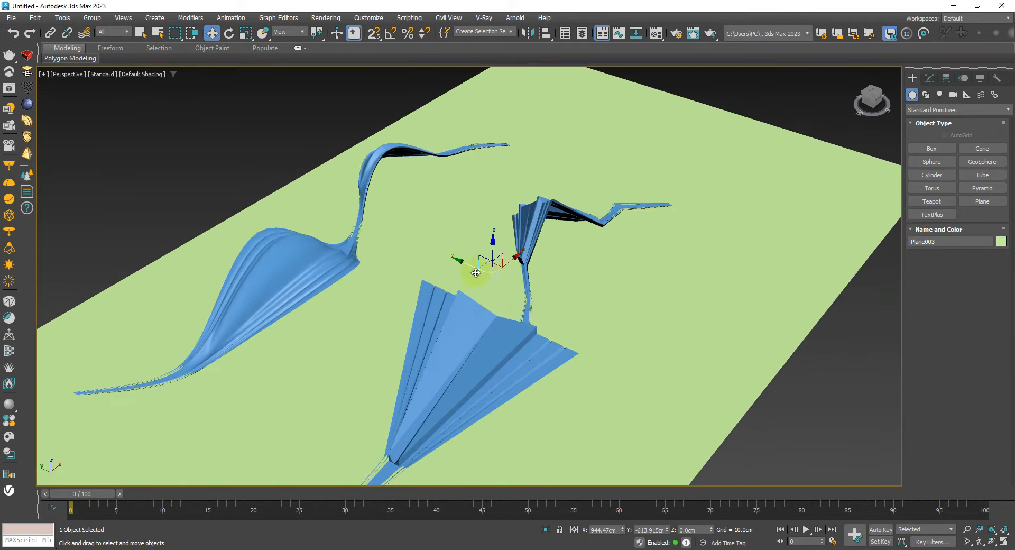
pyautogui.moveTo(421, 303); pyautogui.dragTo(452, 254, button='middle')
pyautogui.scroll(3, 382, 227)
pyautogui.keyDown('alt'); pyautogui.moveTo(386, 225); pyautogui.dragTo(505, 234, button='middle'); pyautogui.keyUp('alt')
# Step: Change the ground plane's object color to grey
pyautogui.click(653, 228)
pyautogui.moveTo(659, 227)
pyautogui.keyDown('alt'); pyautogui.mouseDown(button='middle')
pyautogui.moveTo(608, 288)
pyautogui.moveTo(581, 287)
pyautogui.mouseUp(button='middle'); pyautogui.keyUp('alt')
pyautogui.press('F4')
pyautogui.click(568, 225)
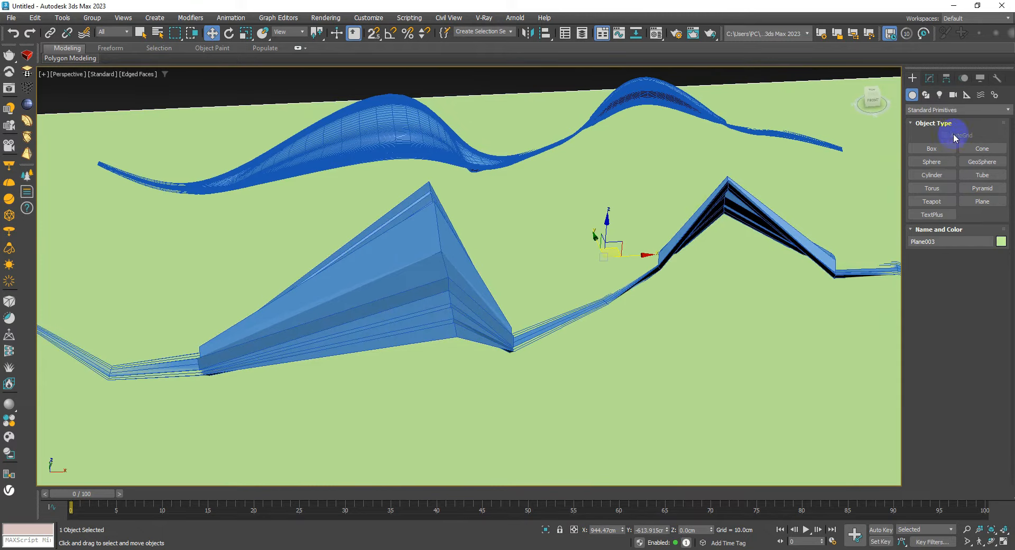
pyautogui.click(1001, 242)
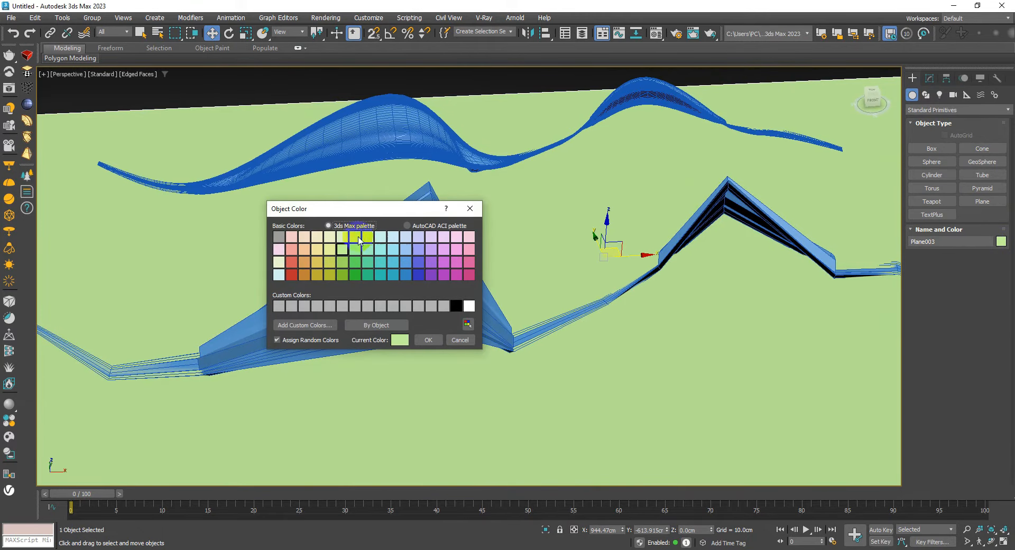
pyautogui.click(421, 339)
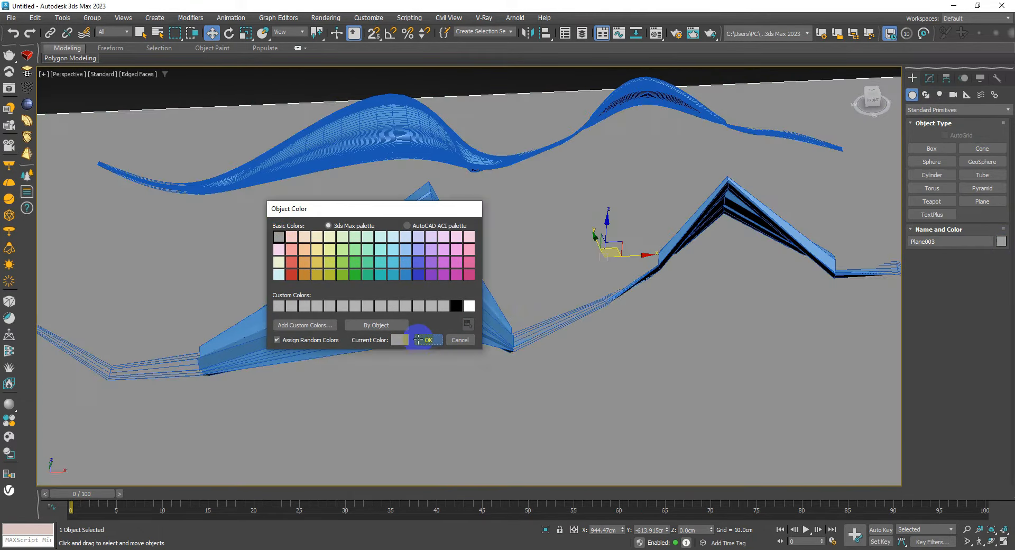
# Step: Try raising the ground plane, and separately the whole low-poly shape to a Z position of about 78 cm
pyautogui.keyDown('alt'); pyautogui.moveTo(521, 294); pyautogui.dragTo(552, 244, button='middle'); pyautogui.keyUp('alt')
pyautogui.keyDown('alt'); pyautogui.moveTo(558, 244); pyautogui.dragTo(544, 216, button='middle'); pyautogui.keyUp('alt')
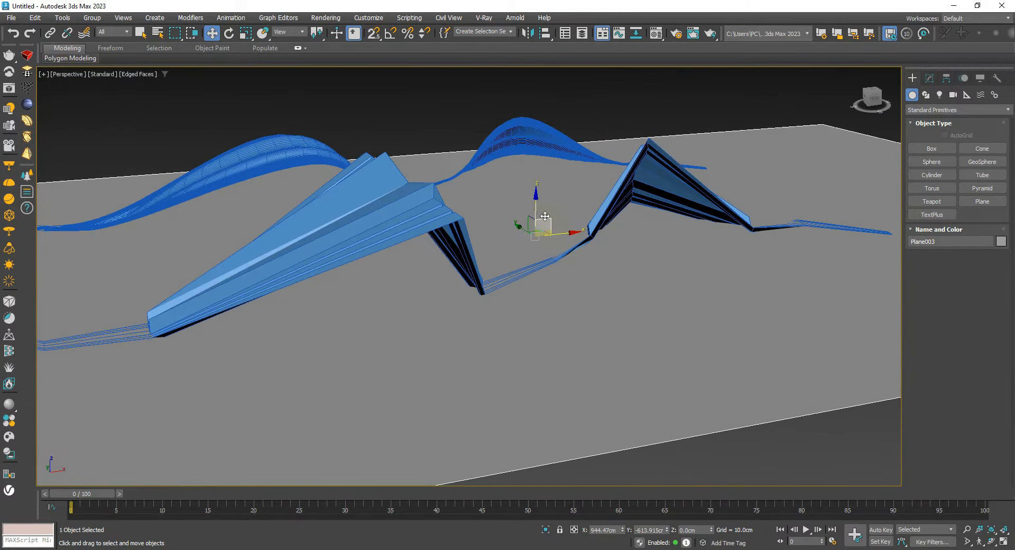
pyautogui.moveTo(535, 208); pyautogui.dragTo(535, 195)
pyautogui.hotkey('ctrl', 'z')
pyautogui.click(620, 205)
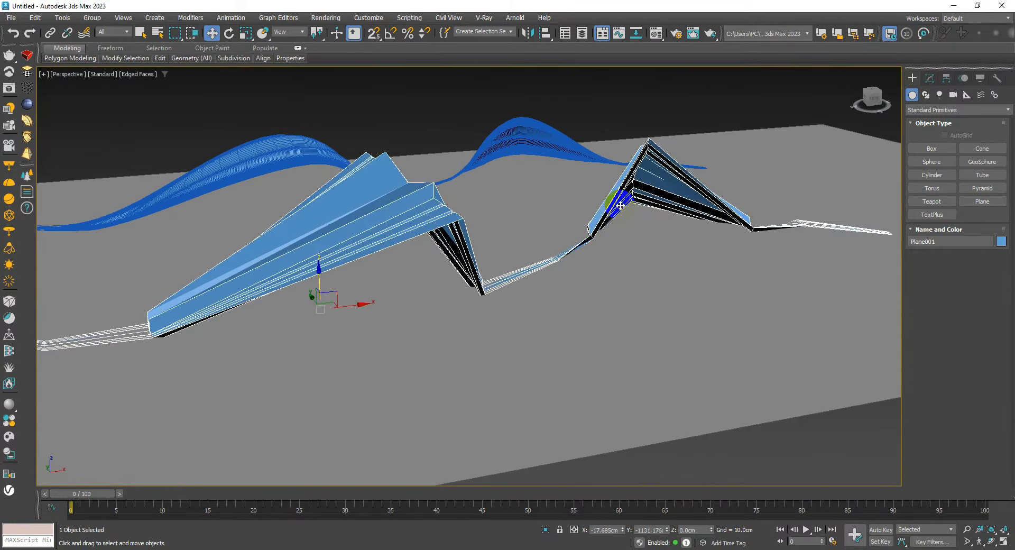
pyautogui.moveTo(322, 284); pyautogui.dragTo(320, 258)
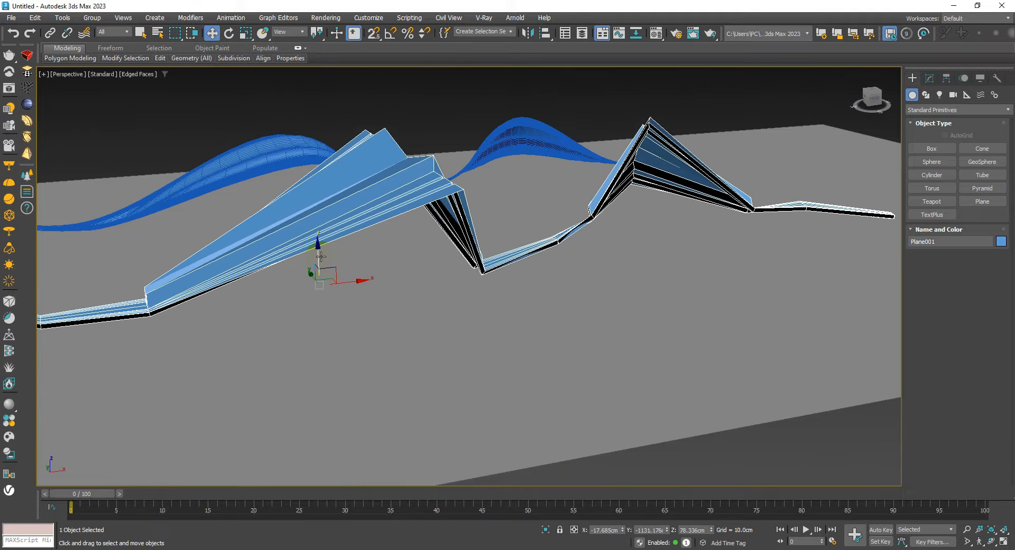
pyautogui.hotkey('ctrl', 'z')
# Step: Select the vertices of the narrow strip joining the two bulges and raise them to a Z position of about 16 cm
pyautogui.keyDown('alt'); pyautogui.moveTo(459, 255); pyautogui.dragTo(512, 266, button='middle'); pyautogui.keyUp('alt')
pyautogui.press('1')
pyautogui.click(563, 269)
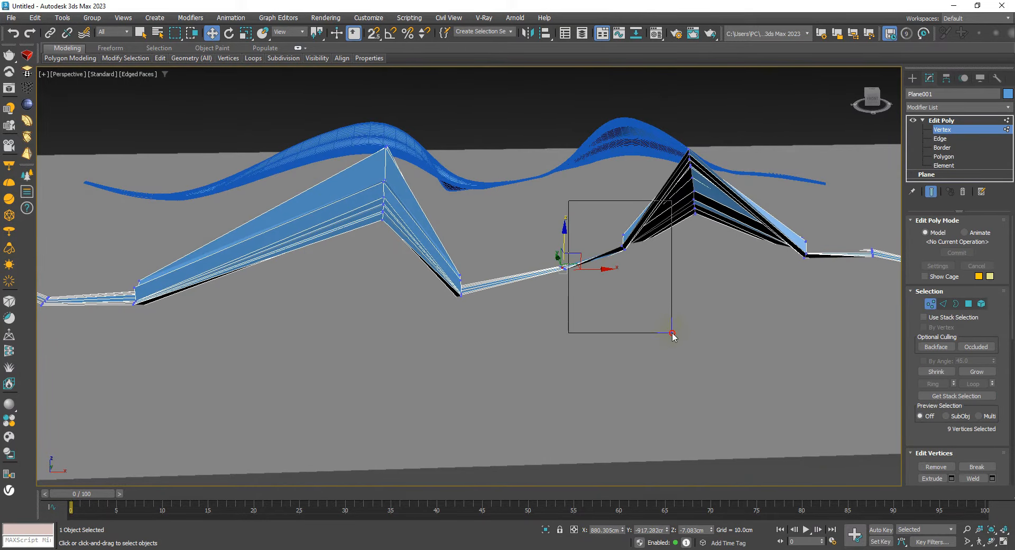
pyautogui.moveTo(672, 333); pyautogui.dragTo(670, 332)
pyautogui.keyDown('ctrl'); pyautogui.moveTo(501, 243); pyautogui.dragTo(439, 317); pyautogui.keyUp('ctrl')
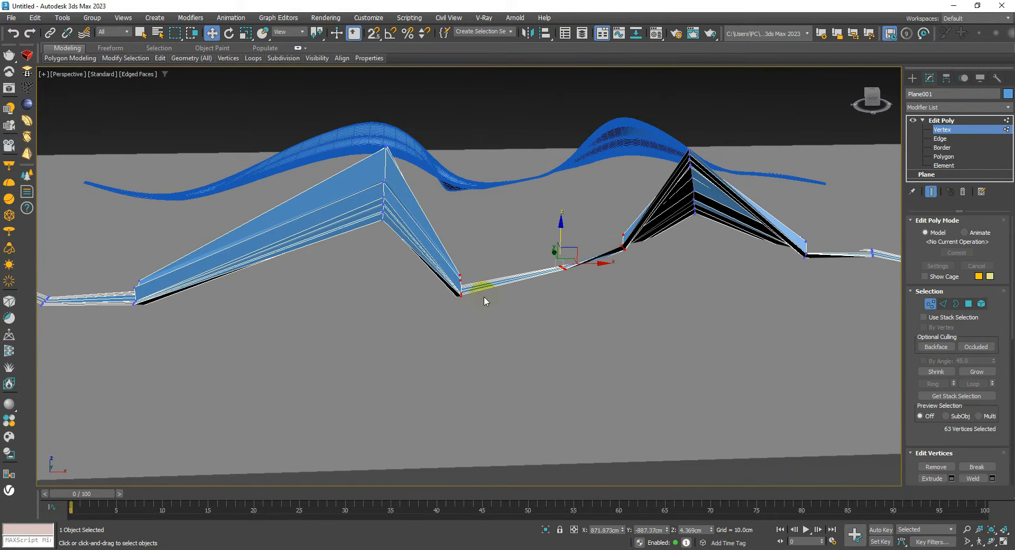
pyautogui.scroll(5, 553, 259)
pyautogui.keyDown('alt'); pyautogui.moveTo(553, 259); pyautogui.dragTo(573, 254, button='middle'); pyautogui.keyUp('alt')
pyautogui.moveTo(580, 244); pyautogui.dragTo(580, 236)
pyautogui.keyDown('alt'); pyautogui.moveTo(506, 201); pyautogui.dragTo(551, 232, button='middle'); pyautogui.keyUp('alt')
pyautogui.scroll(-5, 475, 254)
pyautogui.keyDown('alt'); pyautogui.moveTo(475, 259); pyautogui.dragTo(426, 365, button='middle'); pyautogui.keyUp('alt')
pyautogui.scroll(3, 444, 327)
pyautogui.press('F4')
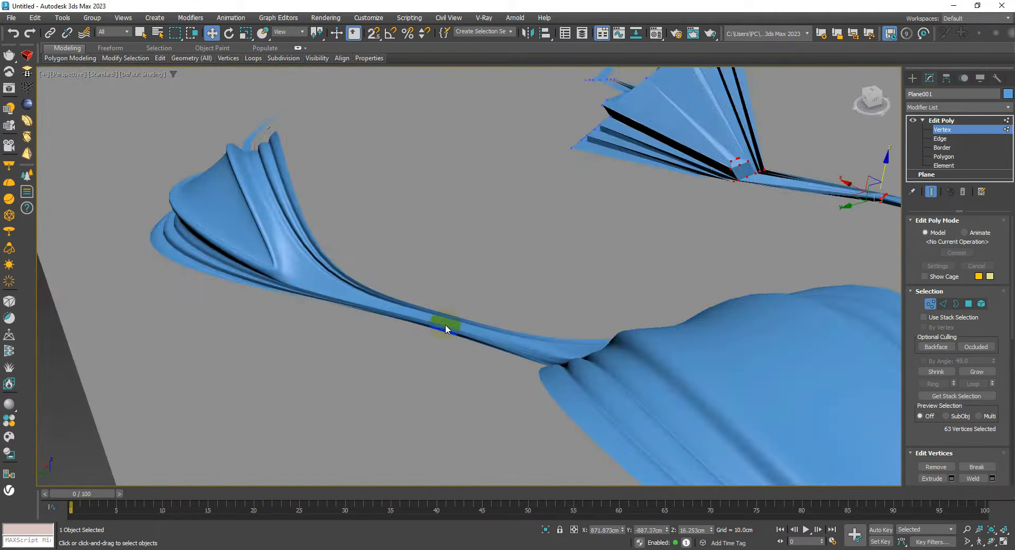
# Step: Select the vertices where the large bulge meets its outer tail and raise them to a Z position of about 12 cm
pyautogui.scroll(-5, 351, 300)
pyautogui.moveTo(351, 299)
pyautogui.keyDown('alt'); pyautogui.mouseDown(button='middle')
pyautogui.moveTo(445, 338)
pyautogui.moveTo(505, 348)
pyautogui.moveTo(559, 302)
pyautogui.moveTo(550, 226)
pyautogui.moveTo(451, 274)
pyautogui.moveTo(451, 288)
pyautogui.mouseUp(button='middle'); pyautogui.keyUp('alt')
pyautogui.scroll(-3, 445, 338)
pyautogui.scroll(5, 562, 286)
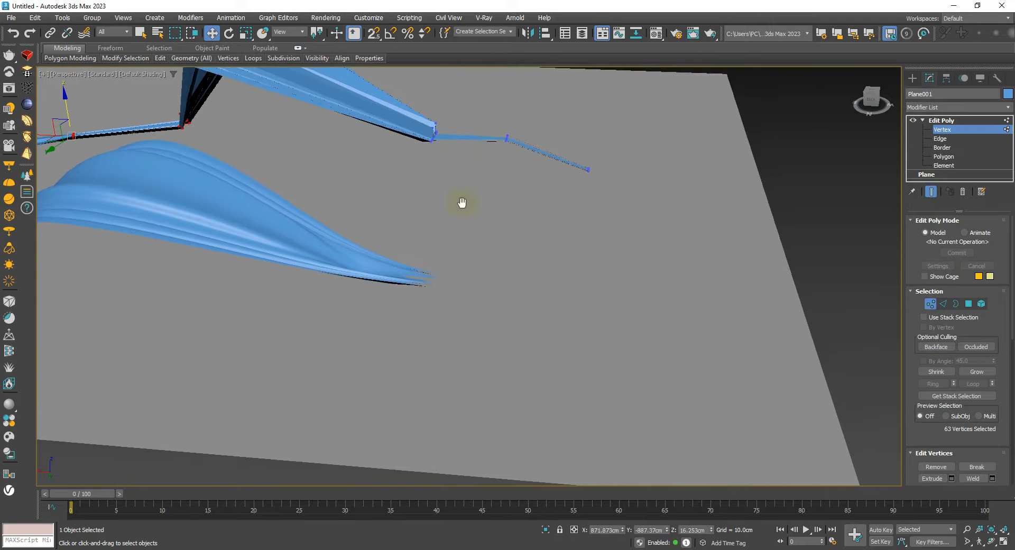
pyautogui.moveTo(467, 105); pyautogui.dragTo(435, 105)
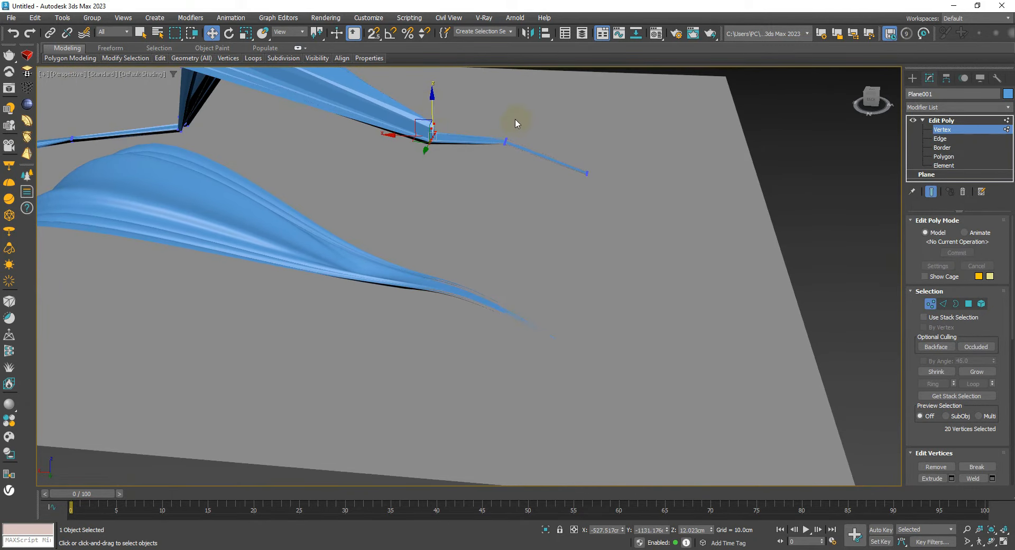
# Step: Select the tip vertices of the large bulge's tail and sink them into the ground at a Z position of about -5.7 cm
pyautogui.moveTo(612, 244); pyautogui.dragTo(612, 245)
pyautogui.moveTo(546, 121); pyautogui.dragTo(616, 205)
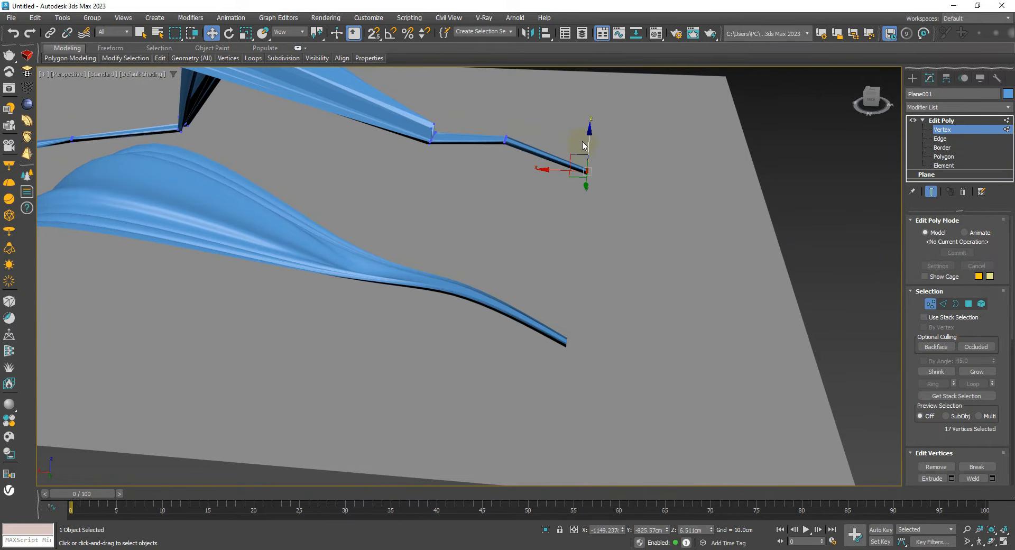
pyautogui.moveTo(590, 139); pyautogui.dragTo(590, 142)
pyautogui.keyDown('alt'); pyautogui.moveTo(532, 394); pyautogui.dragTo(506, 251, button='middle'); pyautogui.keyUp('alt')
pyautogui.scroll(3, 501, 229)
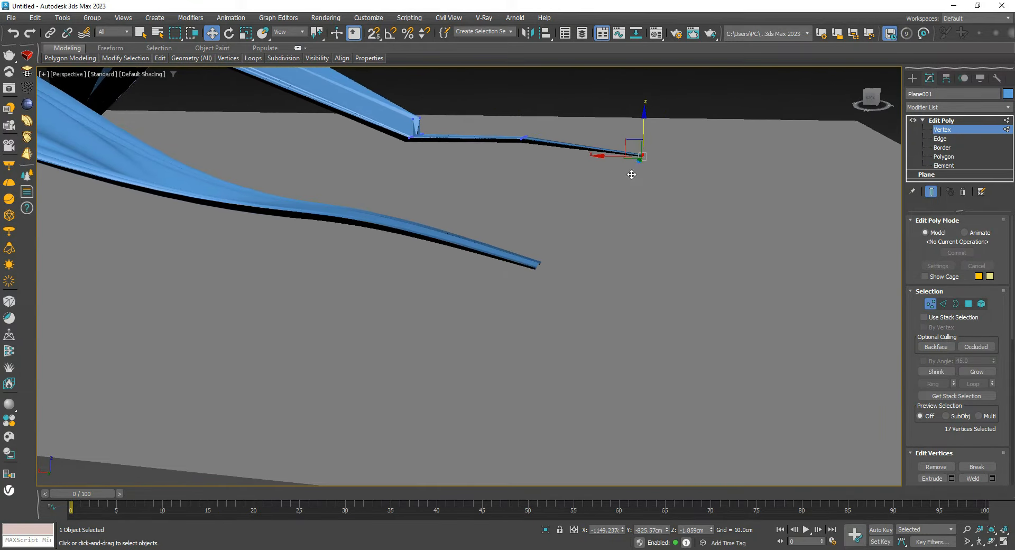
pyautogui.moveTo(642, 135); pyautogui.dragTo(635, 144)
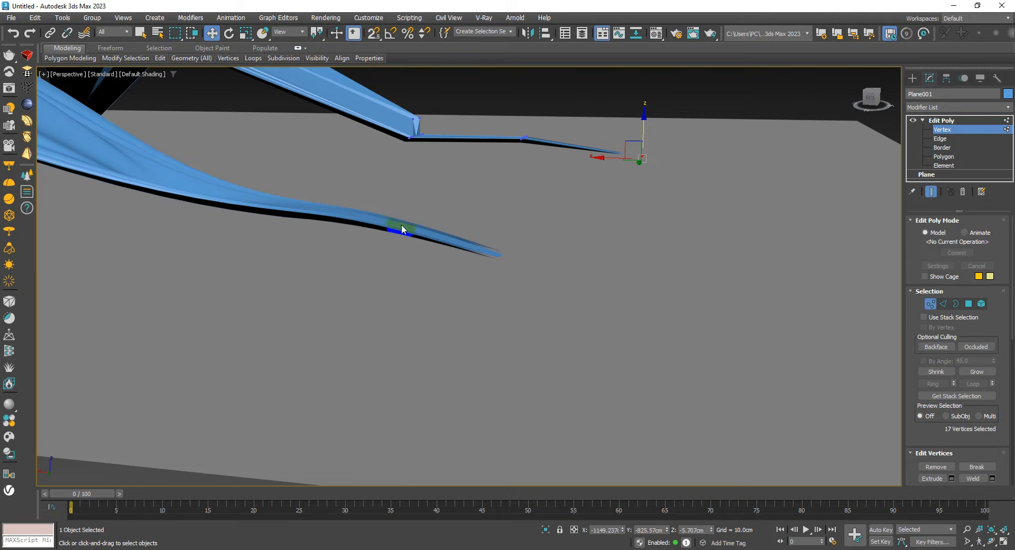
# Step: Raise the vertices at the bend of the small bulge's outer tail to a Z position of about 4 cm
pyautogui.scroll(-4, 184, 191)
pyautogui.moveTo(194, 190); pyautogui.dragTo(787, 287, button='middle')
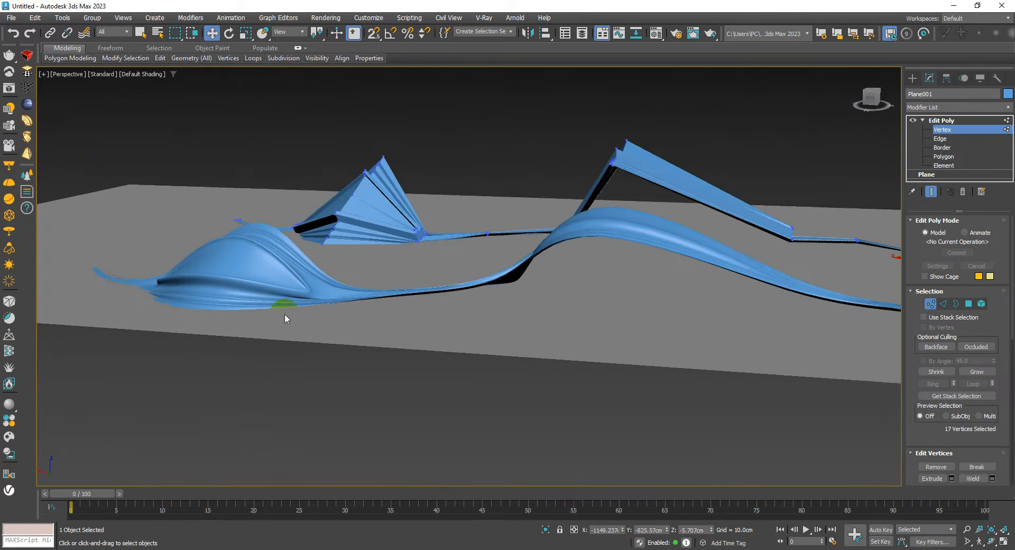
pyautogui.moveTo(285, 312); pyautogui.dragTo(575, 349, button='middle')
pyautogui.moveTo(413, 304); pyautogui.dragTo(373, 247, button='middle')
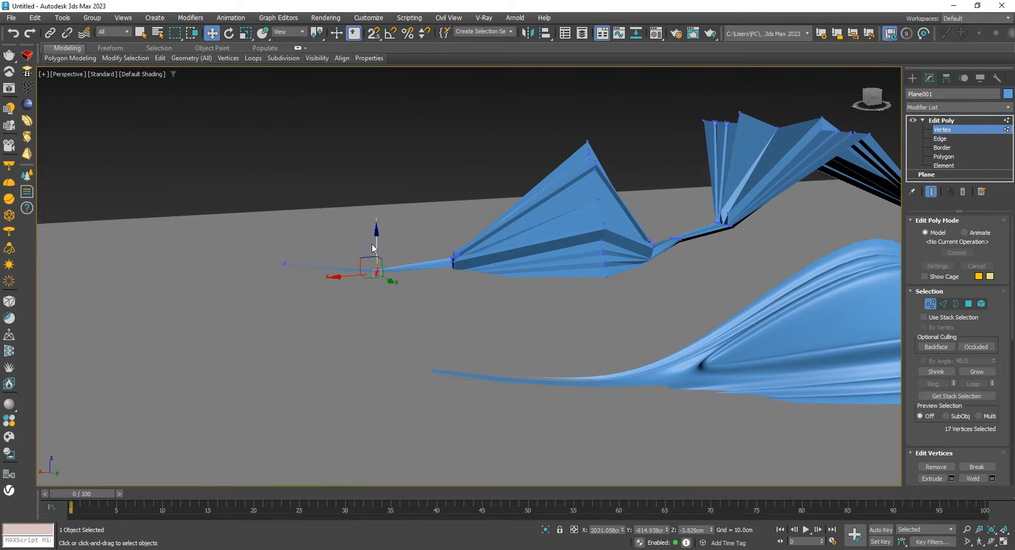
pyautogui.moveTo(377, 242); pyautogui.dragTo(377, 241)
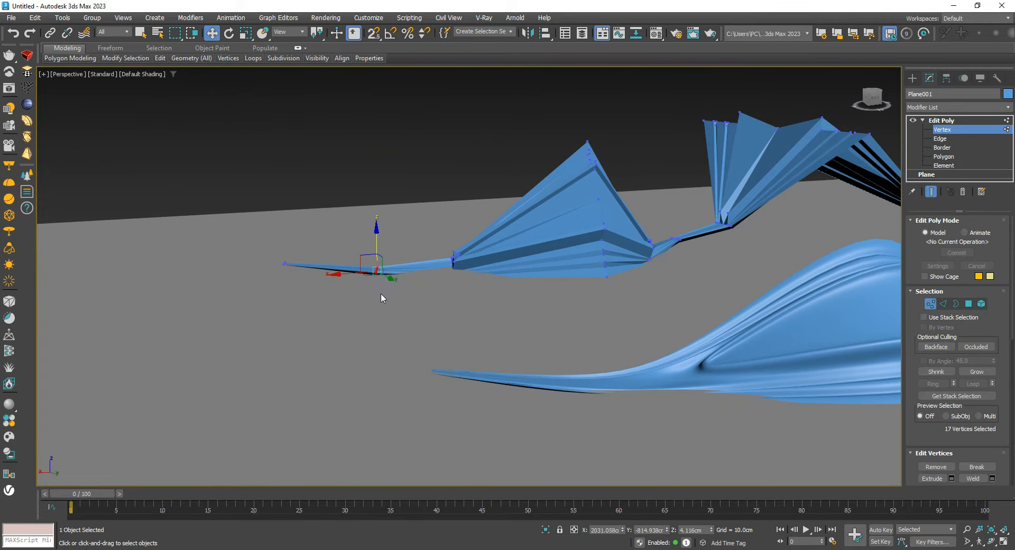
pyautogui.keyDown('alt'); pyautogui.moveTo(381, 293); pyautogui.dragTo(582, 265, button='middle'); pyautogui.keyUp('alt')
pyautogui.scroll(-3, 181, 319)
pyautogui.press('1')
# Step: Move the smoothed shape closer to the low-poly shape, to a Y position of about -176 cm
pyautogui.click(454, 309)
pyautogui.click(395, 344)
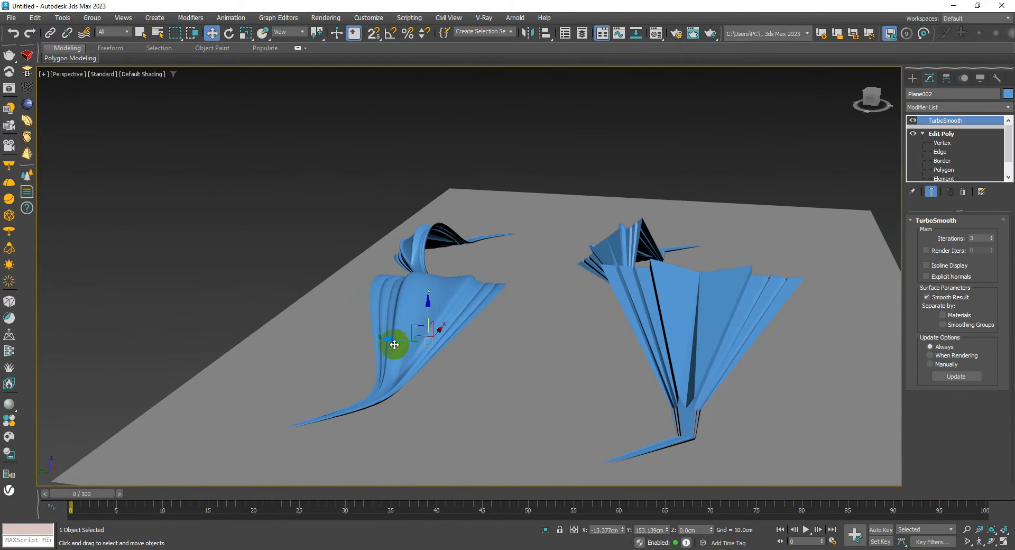
pyautogui.moveTo(396, 341); pyautogui.dragTo(470, 341)
pyautogui.scroll(-4, 473, 338)
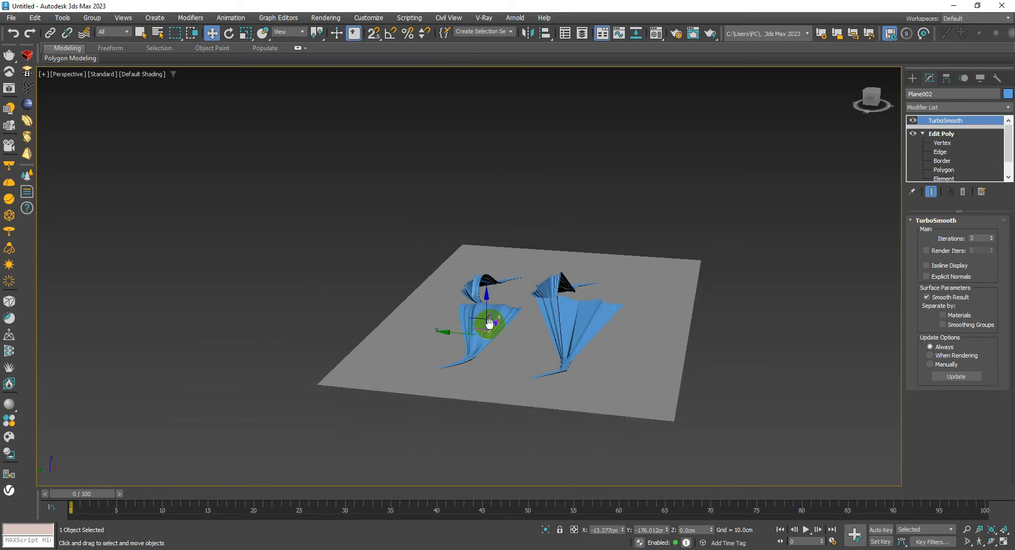
pyautogui.keyDown('alt'); pyautogui.moveTo(486, 324); pyautogui.dragTo(536, 331, button='middle'); pyautogui.keyUp('alt')
pyautogui.click(816, 174)
pyautogui.moveTo(463, 344); pyautogui.dragTo(289, 406)
pyautogui.scroll(-4, 358, 363)
pyautogui.moveTo(360, 363); pyautogui.dragTo(608, 339, button='middle')
pyautogui.keyDown('shift'); pyautogui.moveTo(674, 311); pyautogui.dragTo(264, 313); pyautogui.keyUp('shift')
pyautogui.click(503, 328)
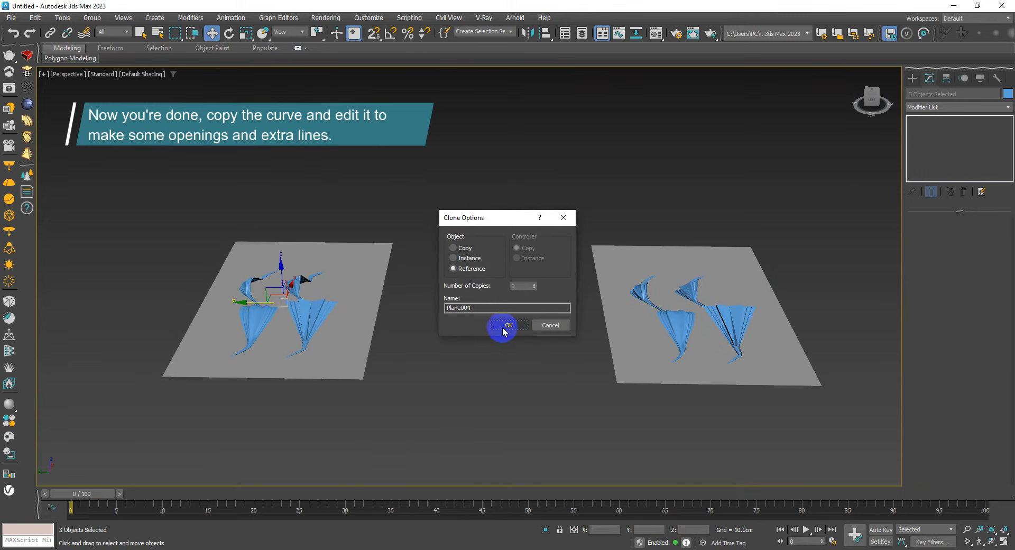
pyautogui.click(549, 325)
# Step: Duplicate the smoothed shape and its ground plane as an independent copy placed well away from the originals
pyautogui.click(680, 324)
pyautogui.keyDown('ctrl'); pyautogui.click(646, 346); pyautogui.keyUp('ctrl')
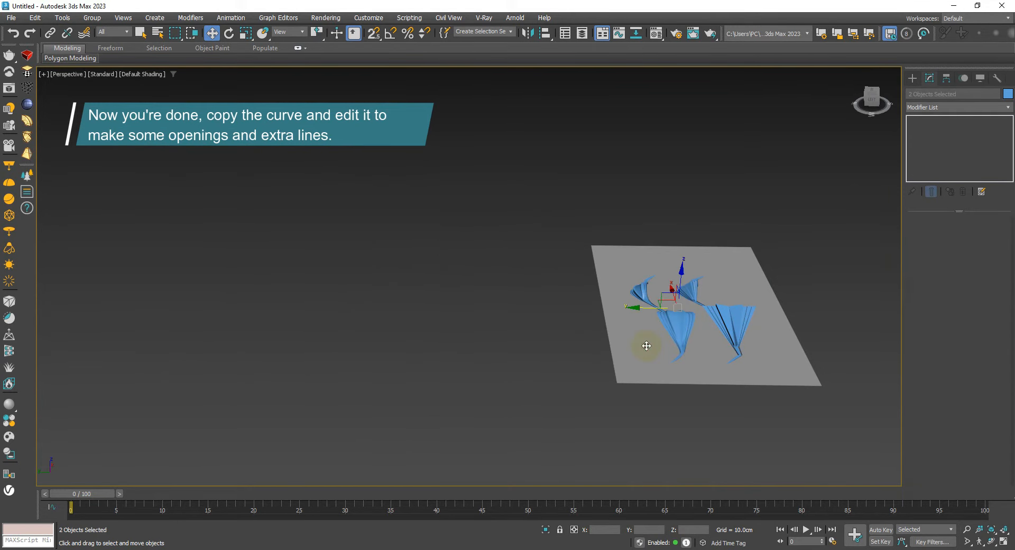
pyautogui.keyDown('shift'); pyautogui.moveTo(653, 311); pyautogui.dragTo(209, 303); pyautogui.keyUp('shift')
pyautogui.click(490, 264)
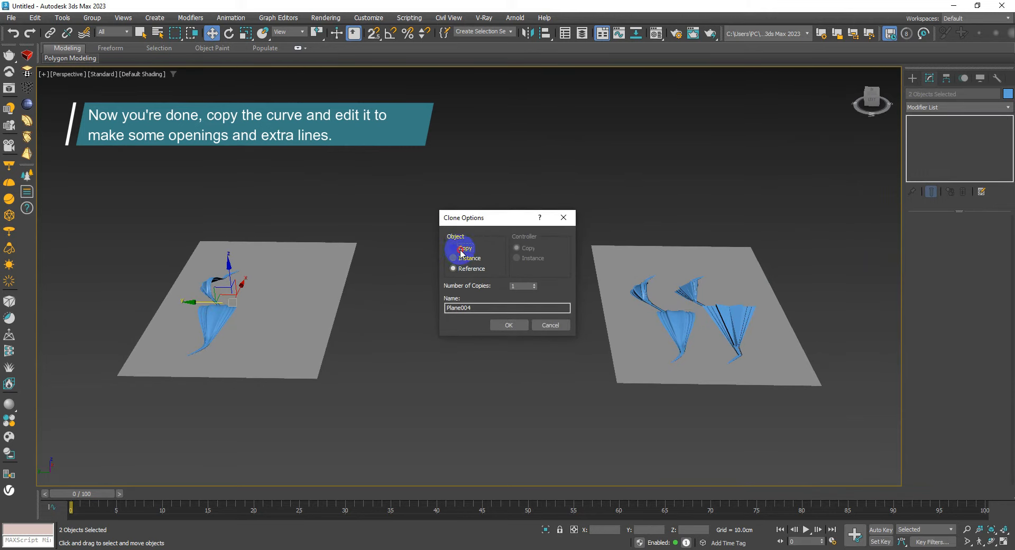
pyautogui.click(508, 324)
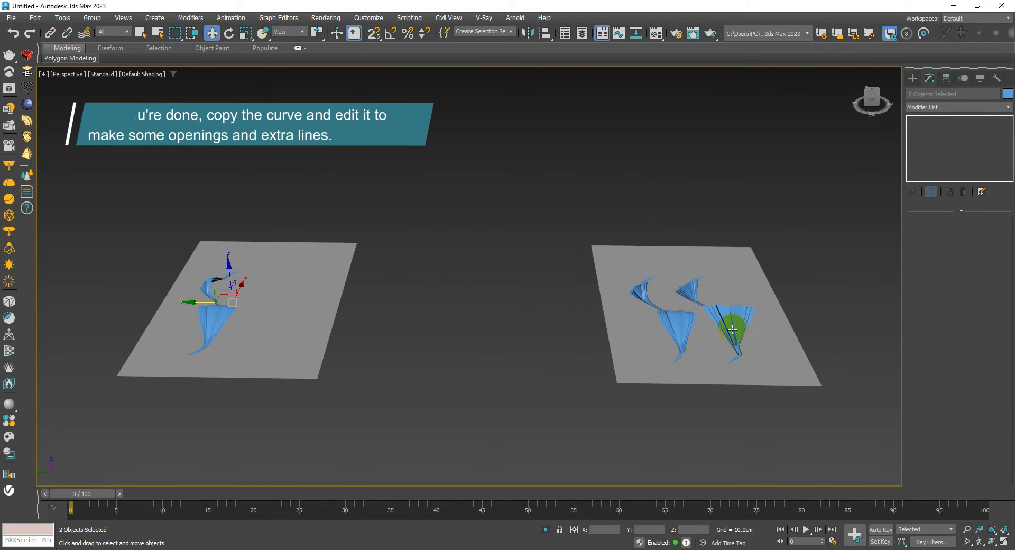
pyautogui.moveTo(700, 367); pyautogui.dragTo(612, 374)
pyautogui.hotkey('ctrl', 'z')
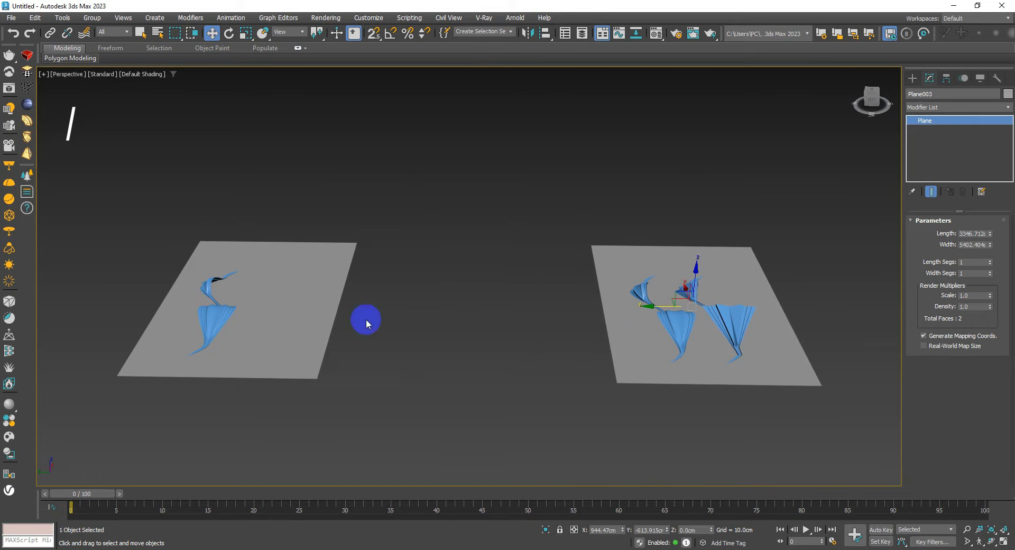
# Step: Select the copied smoothed shape and display its mesh edges for a close view of the large bulge
pyautogui.click(364, 318)
pyautogui.click(243, 311)
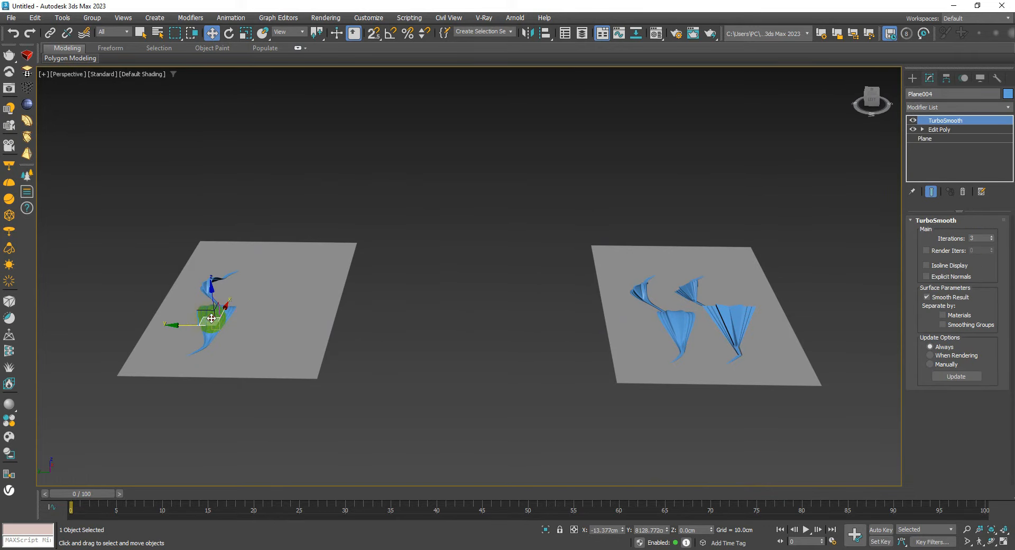
pyautogui.scroll(5, 245, 295)
pyautogui.keyDown('alt'); pyautogui.moveTo(245, 294); pyautogui.dragTo(353, 321, button='middle'); pyautogui.keyUp('alt')
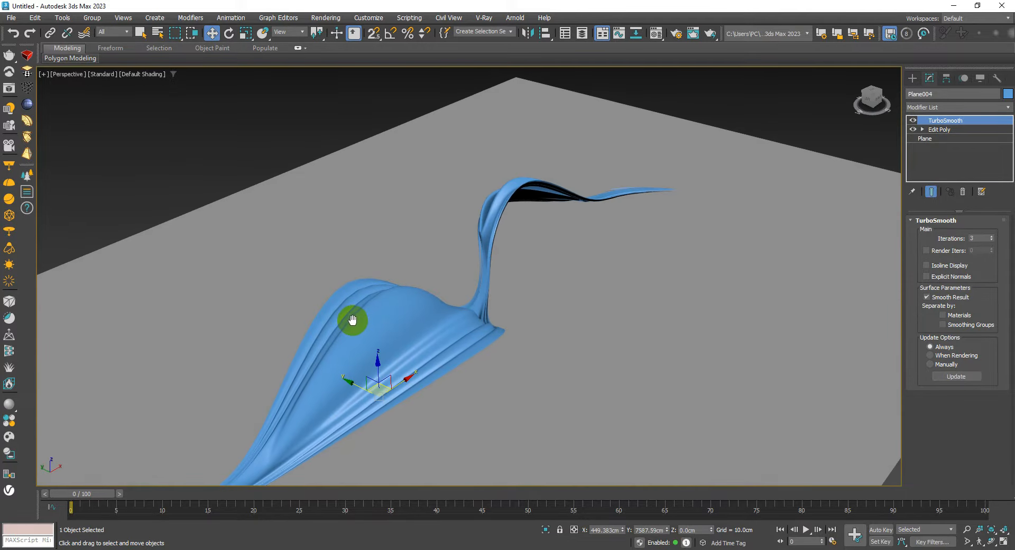
pyautogui.press('F4')
pyautogui.moveTo(386, 354)
pyautogui.keyDown('alt'); pyautogui.mouseDown(button='middle')
pyautogui.moveTo(415, 291)
pyautogui.moveTo(456, 296)
pyautogui.mouseUp(button='middle'); pyautogui.keyUp('alt')
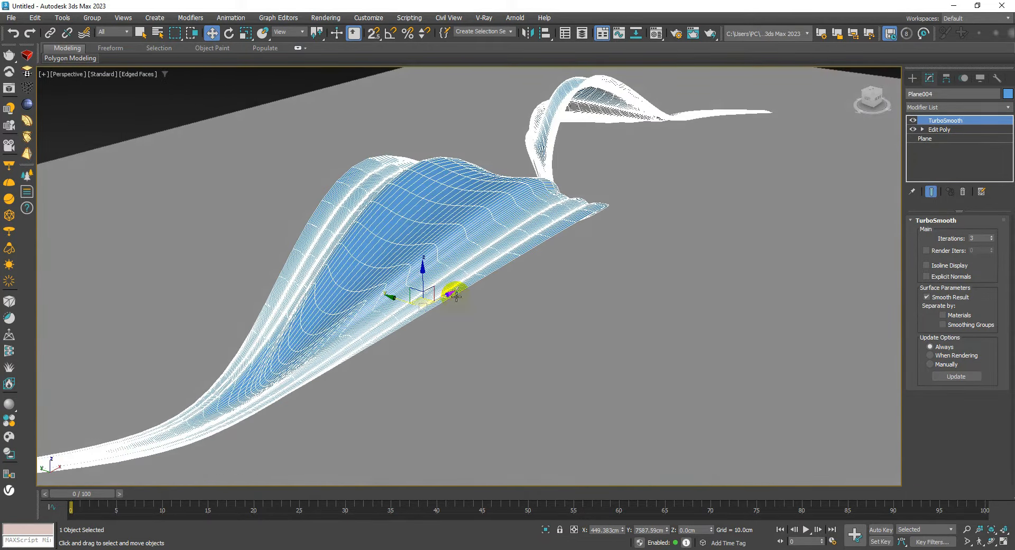
# Step: Add two Edit Poly modifiers above TurboSmooth on the copied shape
pyautogui.click(944, 107)
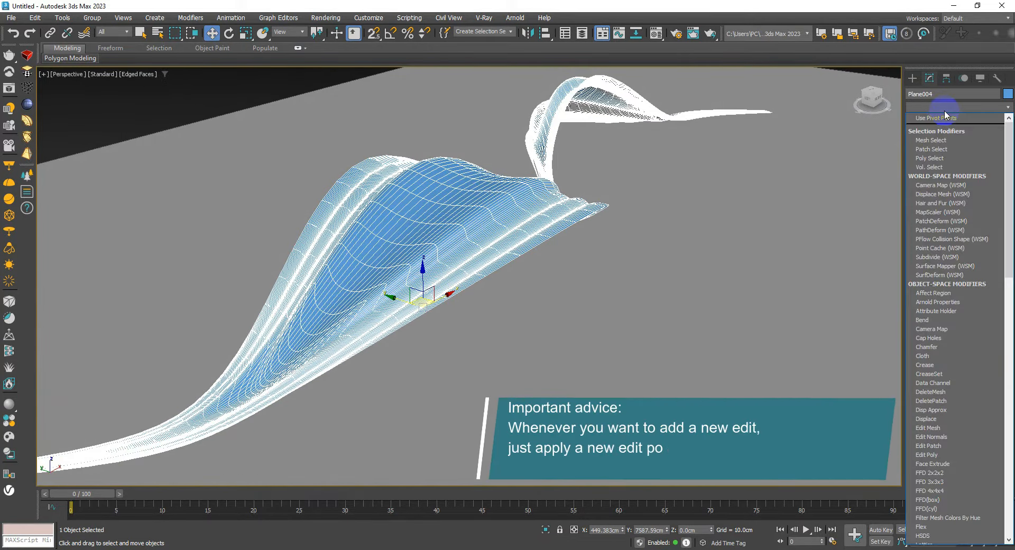
pyautogui.press('e')
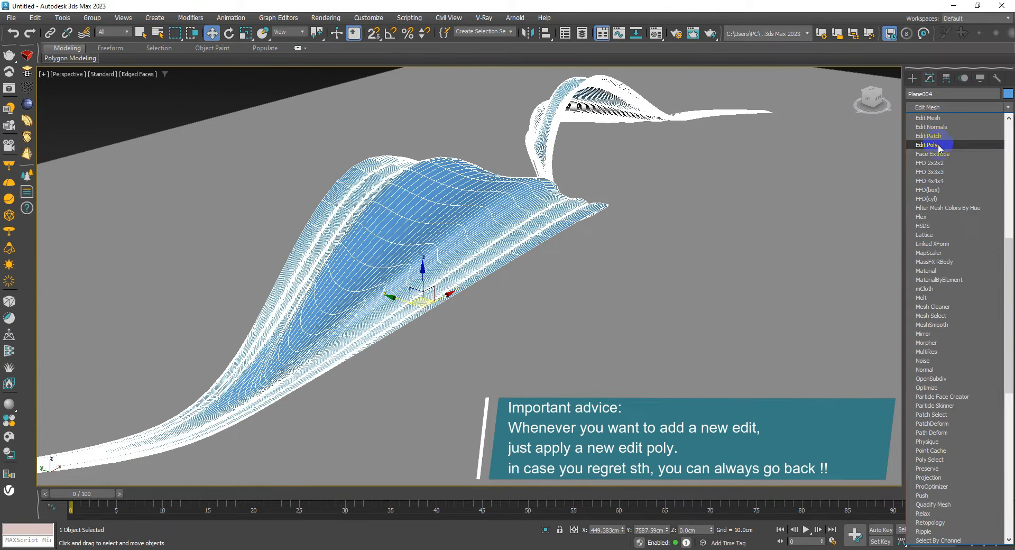
pyautogui.click(938, 145)
pyautogui.moveTo(543, 236); pyautogui.dragTo(495, 227, button='middle')
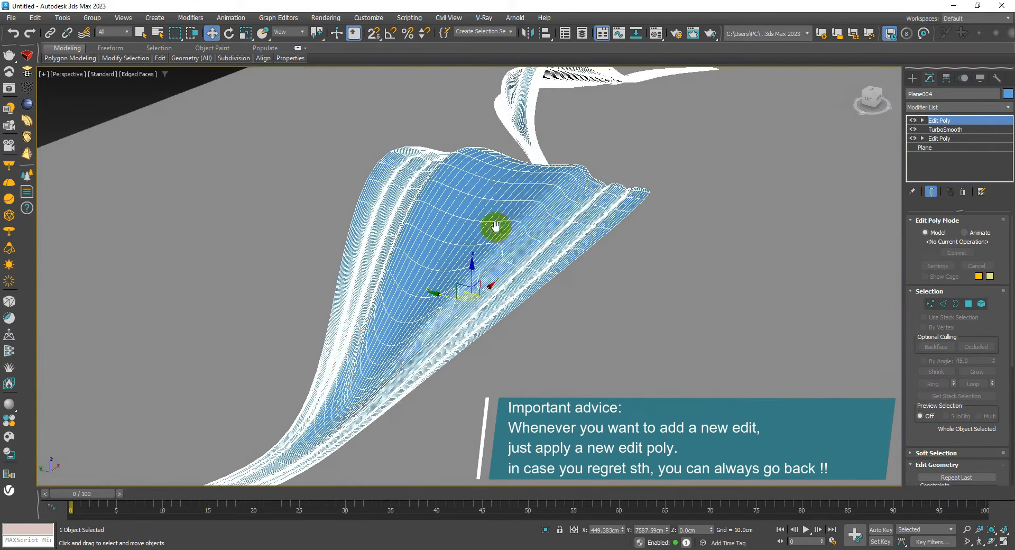
pyautogui.click(981, 109)
pyautogui.write('esh')
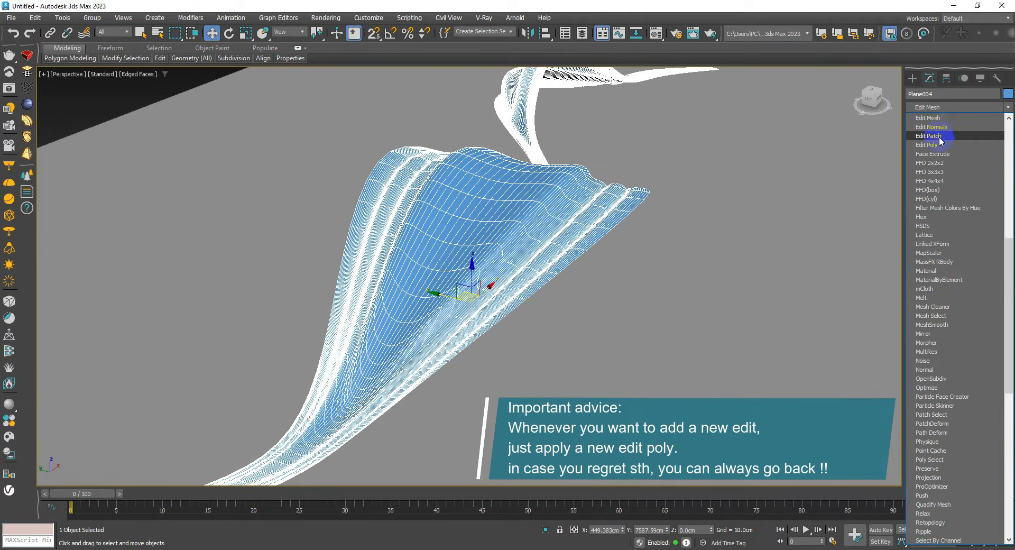
pyautogui.click(939, 145)
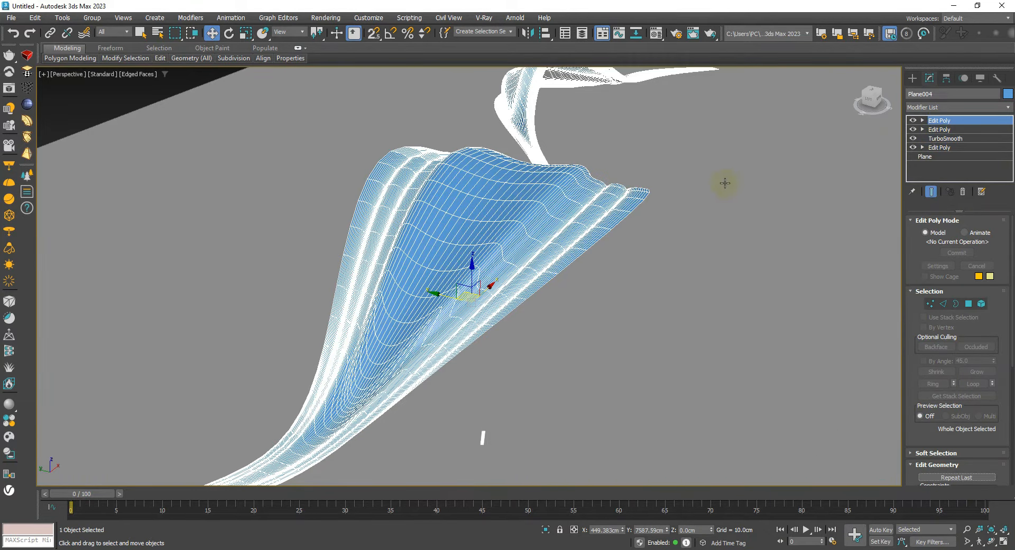
# Step: At polygon level, select one full lengthwise loop of polygons along the large bulge's smooth central panel
pyautogui.scroll(-4, 489, 196)
pyautogui.keyDown('alt'); pyautogui.moveTo(487, 195); pyautogui.dragTo(525, 230, button='middle'); pyautogui.keyUp('alt')
pyautogui.scroll(2, 501, 242)
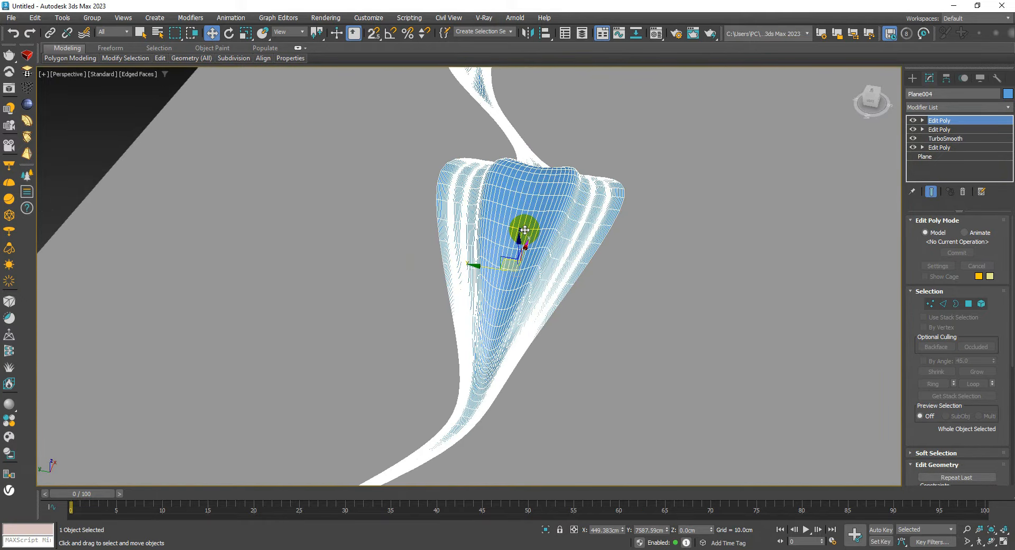
pyautogui.press('4')
pyautogui.scroll(3, 512, 282)
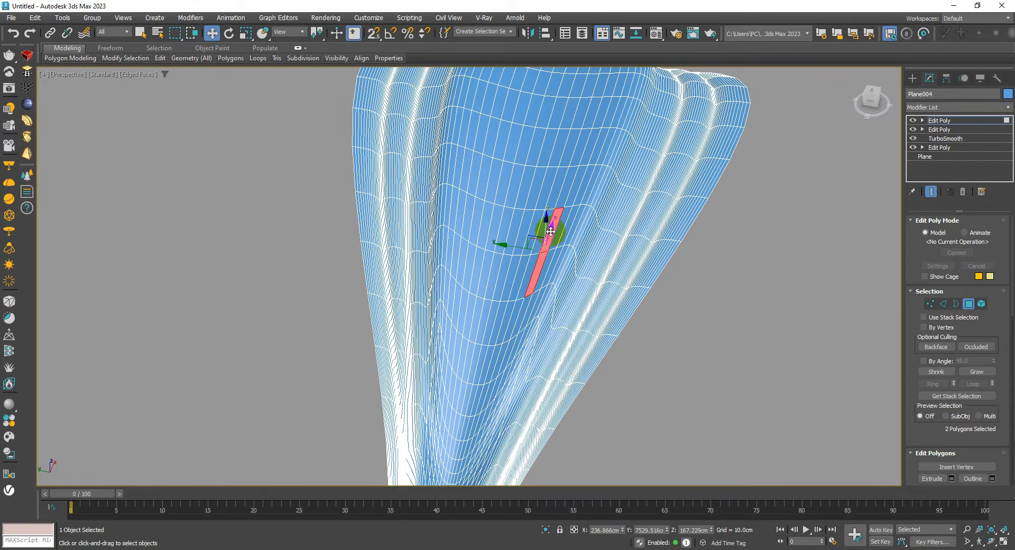
pyautogui.keyDown('shift'); pyautogui.click(550, 232); pyautogui.keyUp('shift')
pyautogui.scroll(-3, 550, 231)
pyautogui.keyDown('alt'); pyautogui.moveTo(550, 231); pyautogui.dragTo(546, 256, button='middle'); pyautogui.keyUp('alt')
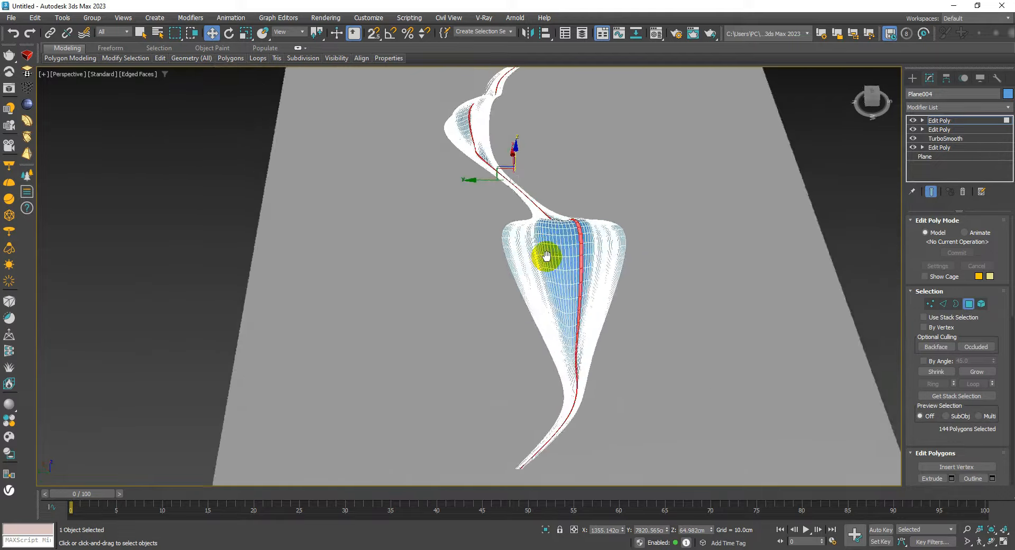
# Step: Add a second lengthwise polygon loop across the central panel and widen both strips to three polygons each
pyautogui.scroll(8, 546, 256)
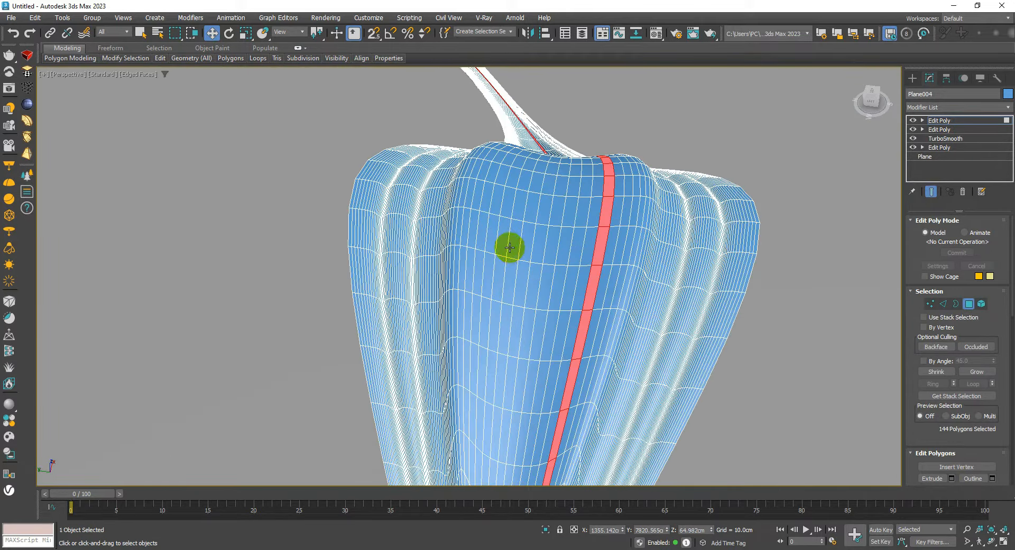
pyautogui.keyDown('ctrl'); pyautogui.click(505, 241); pyautogui.keyUp('ctrl')
pyautogui.keyDown('shift'); pyautogui.click(511, 203); pyautogui.keyUp('shift')
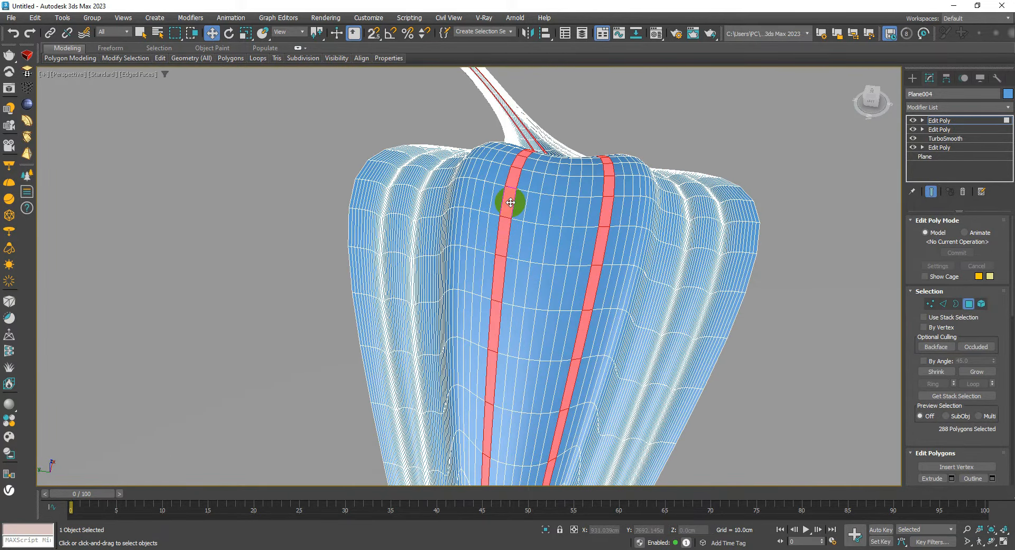
pyautogui.keyDown('shift'); pyautogui.click(514, 249); pyautogui.keyUp('shift')
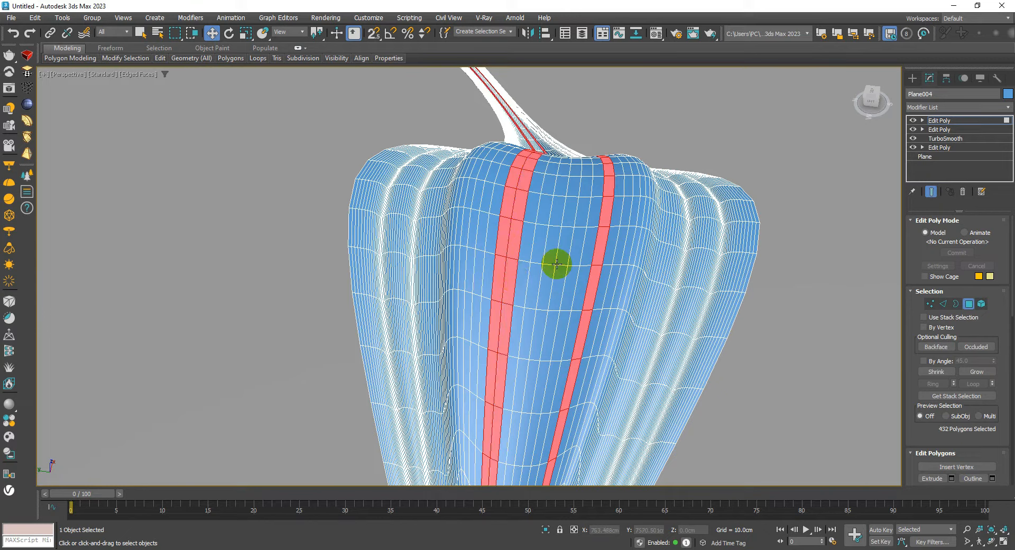
pyautogui.keyDown('ctrl'); pyautogui.click(580, 281); pyautogui.keyUp('ctrl')
pyautogui.keyDown('shift'); pyautogui.click(585, 260); pyautogui.keyUp('shift')
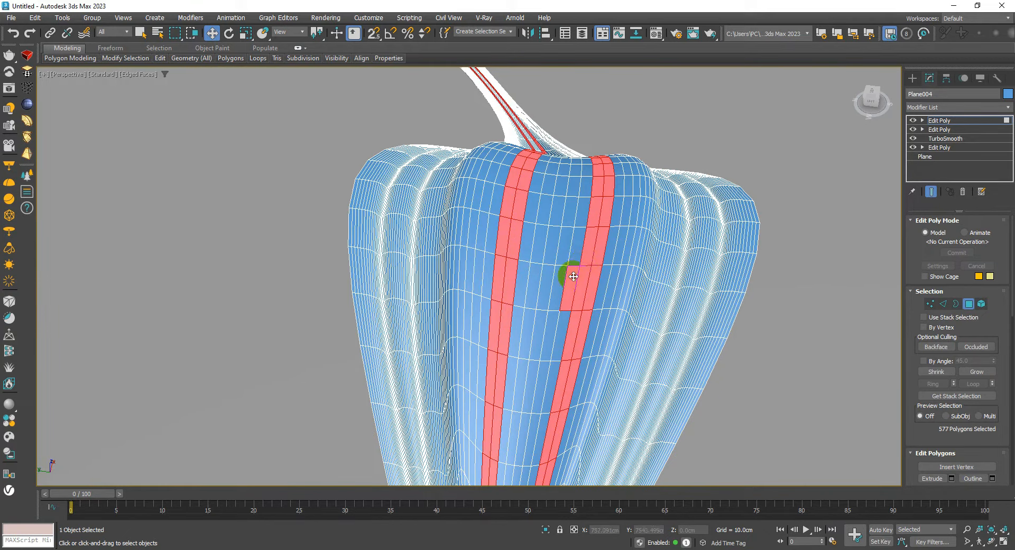
pyautogui.keyDown('shift'); pyautogui.click(573, 261); pyautogui.keyUp('shift')
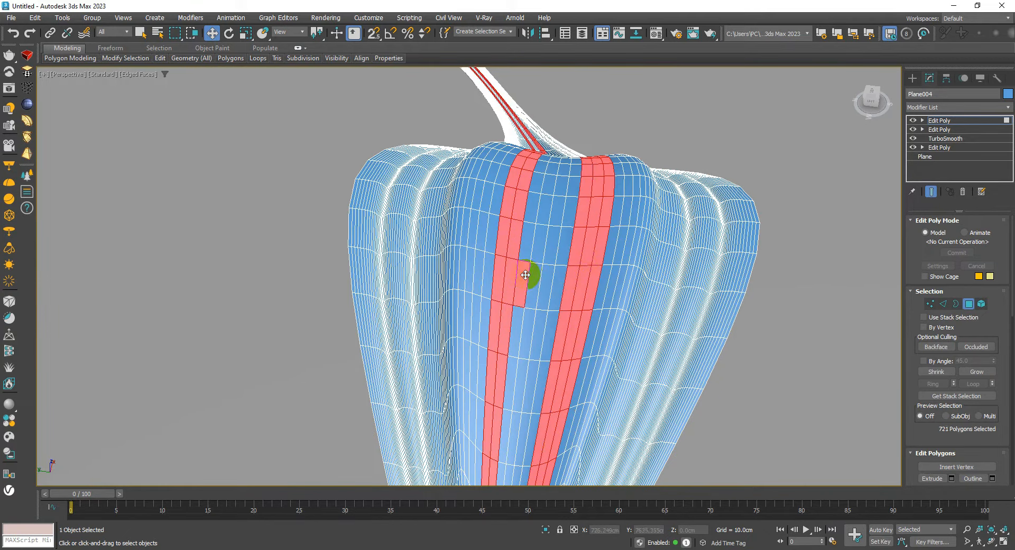
pyautogui.keyDown('shift'); pyautogui.click(527, 248); pyautogui.keyUp('shift')
# Step: Deselect the strip polygons at the crease where the connecting neck meets the small bulge
pyautogui.scroll(-10, 527, 249)
pyautogui.keyDown('alt'); pyautogui.moveTo(527, 248); pyautogui.dragTo(662, 265, button='middle'); pyautogui.keyUp('alt')
pyautogui.scroll(10, 373, 231)
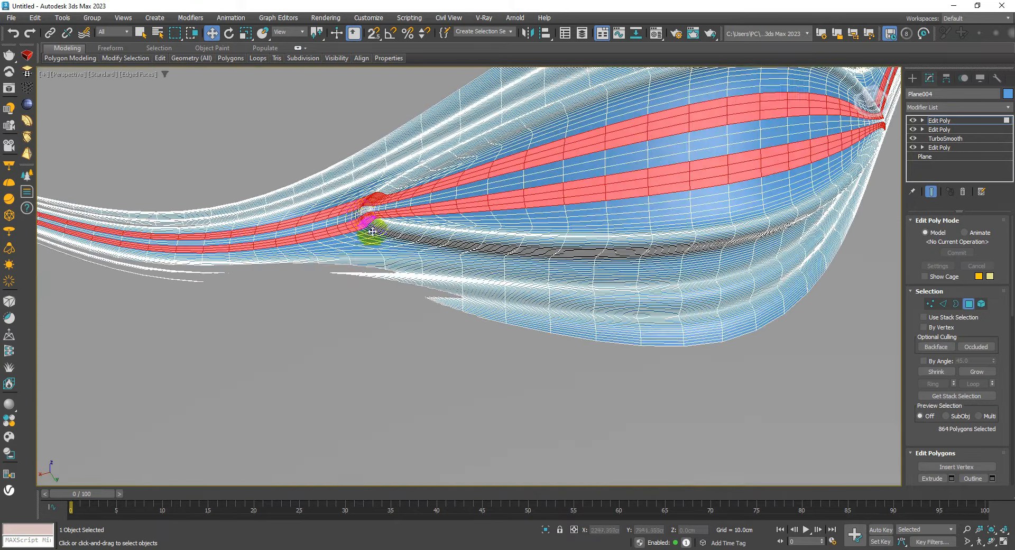
pyautogui.scroll(-5, 527, 220)
pyautogui.moveTo(521, 224); pyautogui.dragTo(457, 247, button='middle')
pyautogui.keyDown('alt'); pyautogui.moveTo(457, 248); pyautogui.dragTo(382, 264, button='middle'); pyautogui.keyUp('alt')
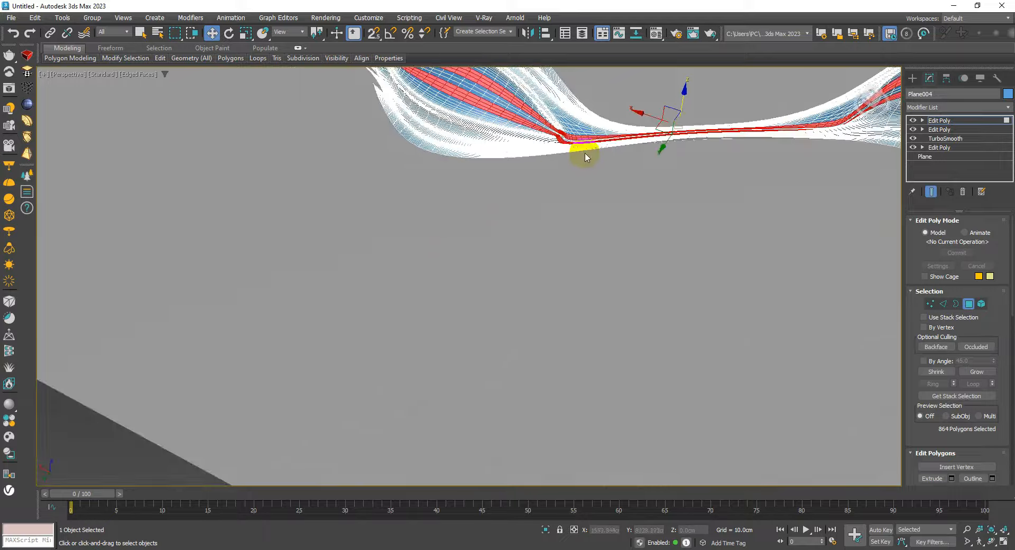
pyautogui.moveTo(585, 155); pyautogui.dragTo(439, 231, button='middle')
pyautogui.scroll(-2, 451, 220)
pyautogui.scroll(5, 596, 181)
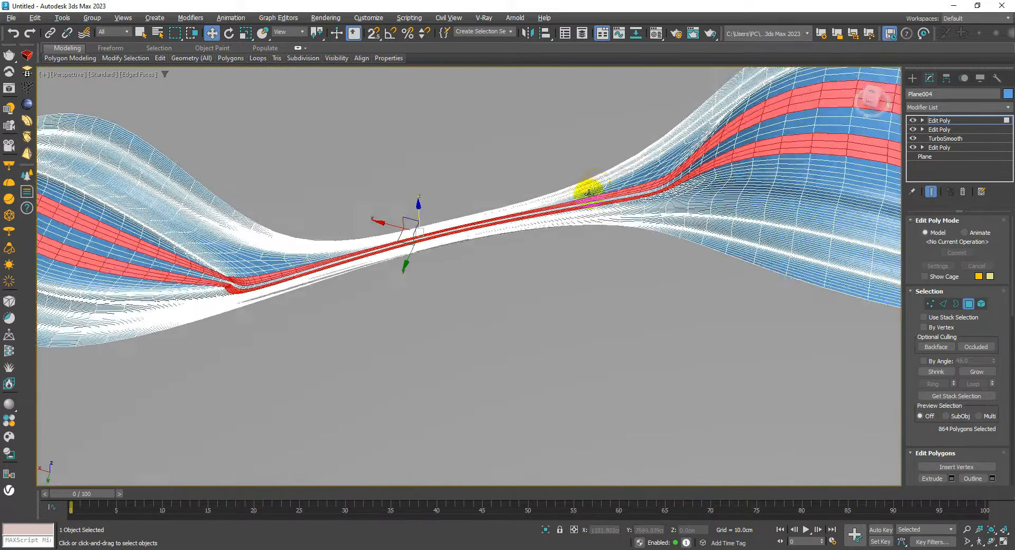
pyautogui.moveTo(590, 194)
pyautogui.keyDown('alt'); pyautogui.mouseDown(button='middle')
pyautogui.moveTo(584, 215)
pyautogui.moveTo(593, 182)
pyautogui.mouseUp(button='middle'); pyautogui.keyUp('alt')
pyautogui.moveTo(273, 276); pyautogui.dragTo(430, 200, button='middle')
pyautogui.scroll(7, 430, 204)
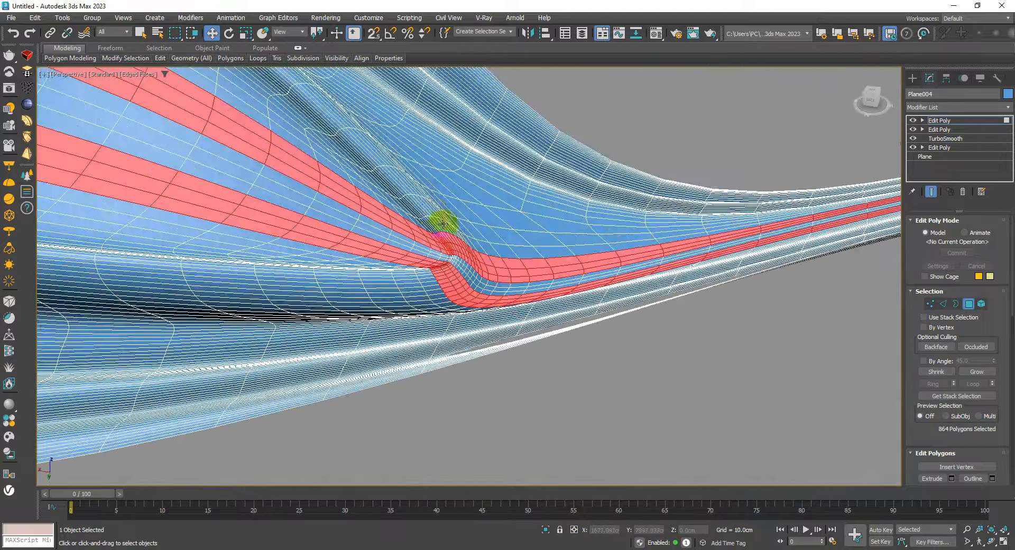
pyautogui.scroll(-5, 443, 224)
pyautogui.keyDown('alt'); pyautogui.moveTo(453, 237); pyautogui.dragTo(423, 263, button='middle'); pyautogui.keyUp('alt')
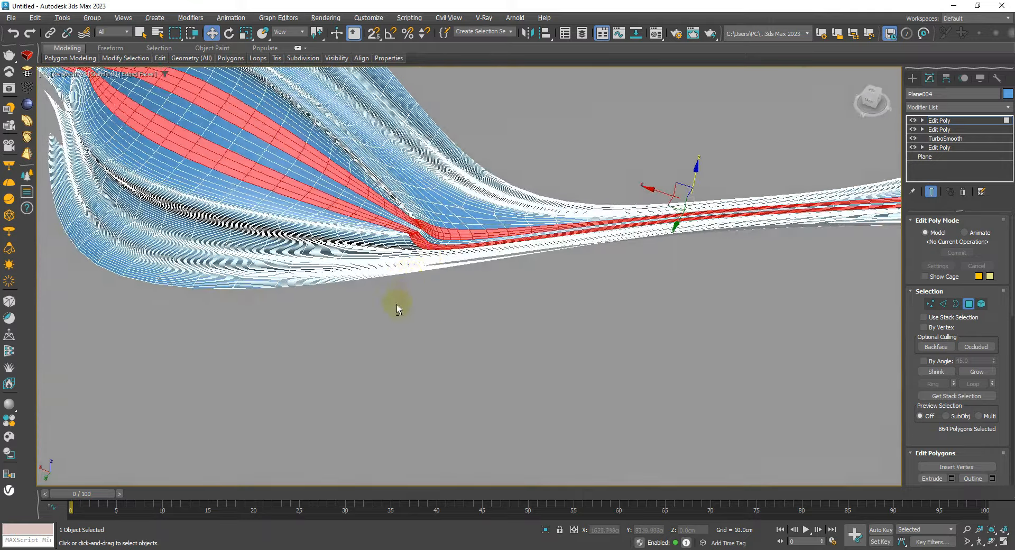
pyautogui.keyDown('alt'); pyautogui.moveTo(451, 206); pyautogui.dragTo(450, 206); pyautogui.keyUp('alt')
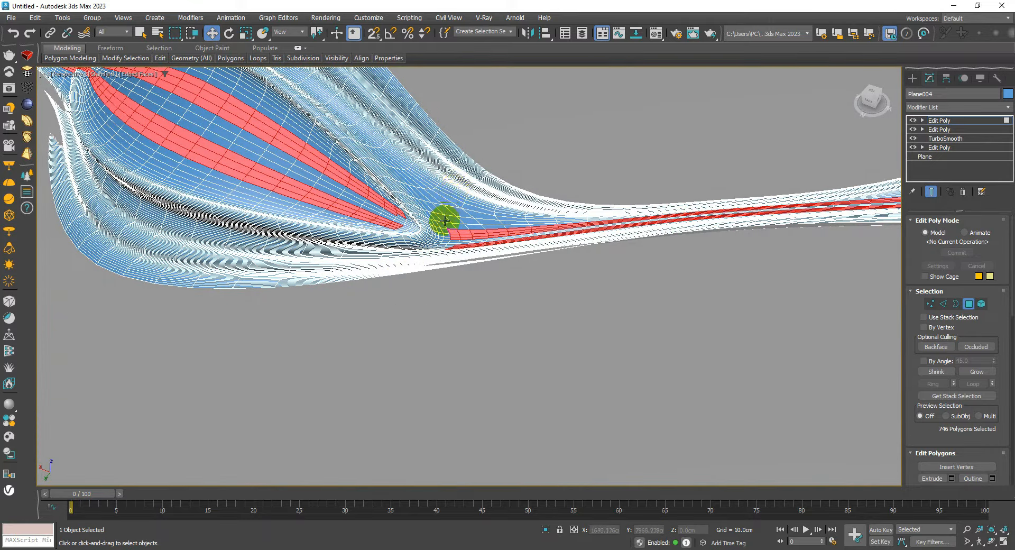
# Step: Deselect the strip polygons where the small bulge meets its outer tail, and re-add the missed polygons at the strip's end
pyautogui.keyDown('alt'); pyautogui.moveTo(444, 221); pyautogui.dragTo(407, 241, button='middle'); pyautogui.keyUp('alt')
pyautogui.scroll(5, 406, 241)
pyautogui.moveTo(446, 317)
pyautogui.keyDown('alt'); pyautogui.mouseDown()
pyautogui.moveTo(487, 414)
pyautogui.moveTo(446, 315)
pyautogui.mouseUp(); pyautogui.keyUp('alt')
pyautogui.keyDown('alt'); pyautogui.moveTo(446, 315); pyautogui.dragTo(439, 299, button='middle'); pyautogui.keyUp('alt')
pyautogui.scroll(5, 469, 254)
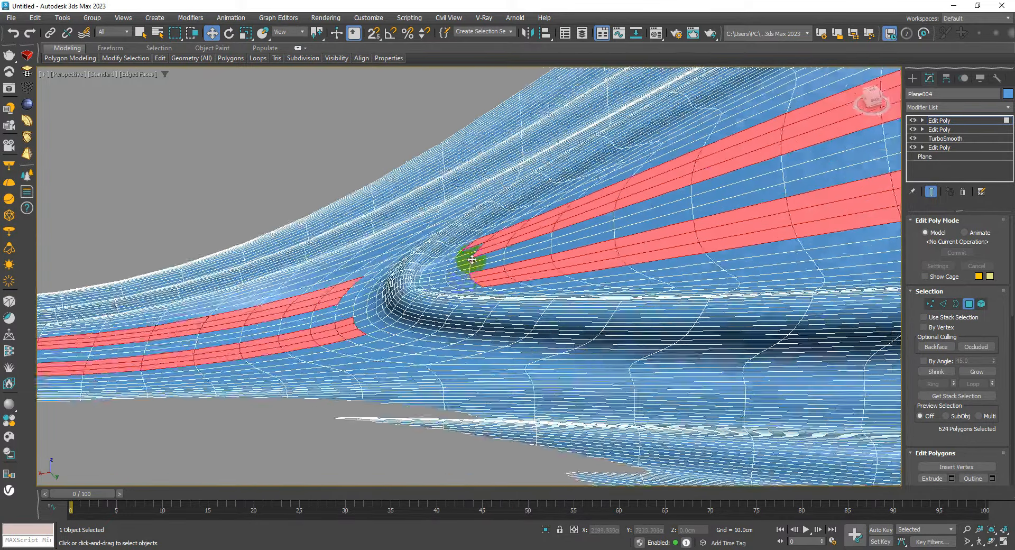
pyautogui.keyDown('ctrl'); pyautogui.click(458, 259); pyautogui.keyUp('ctrl')
# Step: Extrude the selected polygon strips inward with a height of -2.129 cm
pyautogui.scroll(-10, 466, 259)
pyautogui.moveTo(465, 259)
pyautogui.keyDown('alt'); pyautogui.mouseDown(button='middle')
pyautogui.moveTo(516, 294)
pyautogui.moveTo(579, 289)
pyautogui.moveTo(528, 320)
pyautogui.moveTo(701, 314)
pyautogui.mouseUp(button='middle'); pyautogui.keyUp('alt')
pyautogui.scroll(-3, 501, 284)
pyautogui.press('F4')
pyautogui.rightClick(610, 280)
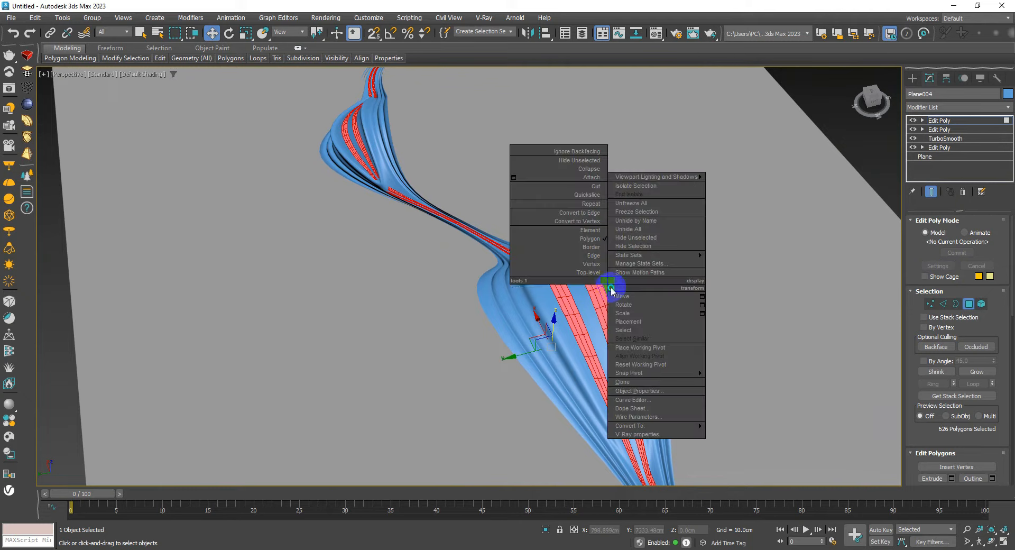
pyautogui.click(516, 316)
pyautogui.scroll(4, 513, 314)
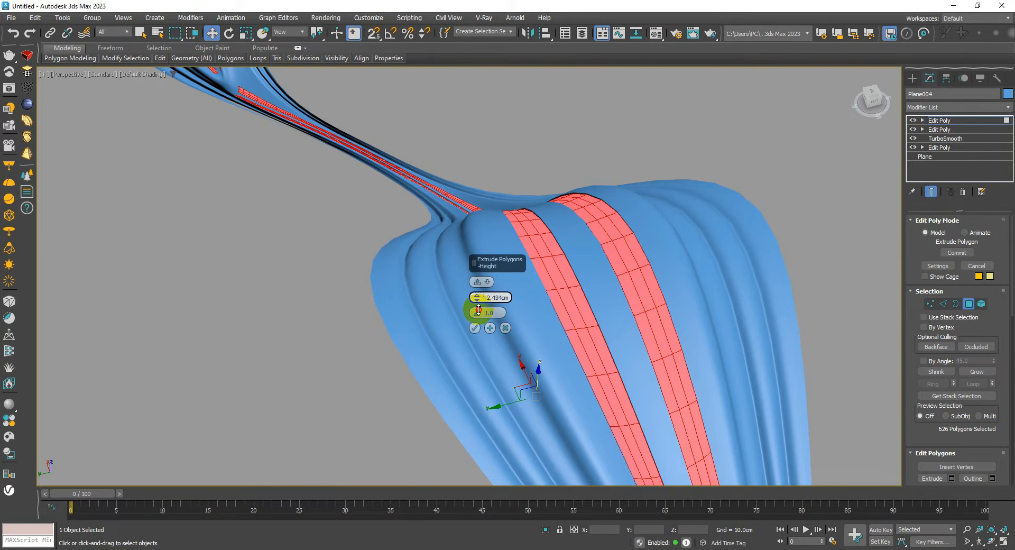
pyautogui.scroll(3, 555, 224)
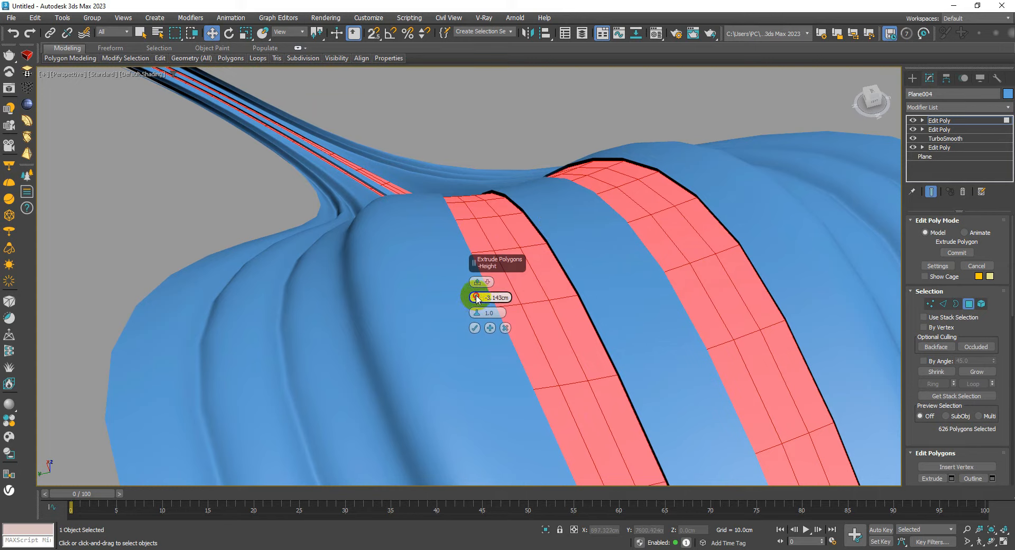
pyautogui.moveTo(477, 299); pyautogui.dragTo(477, 292)
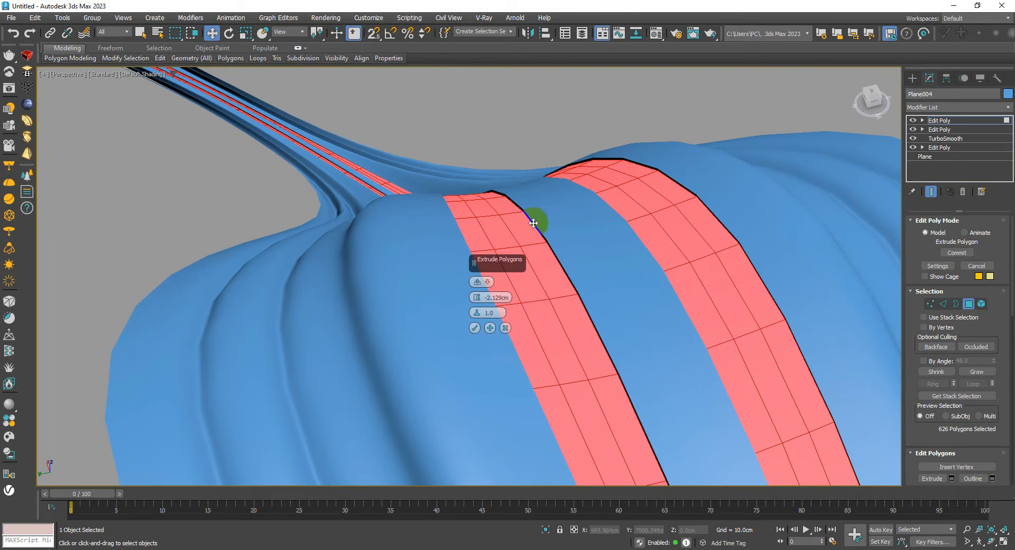
pyautogui.click(474, 328)
# Step: Detach the extruded polygon strips from the shape as a separate object
pyautogui.keyDown('alt'); pyautogui.moveTo(471, 324); pyautogui.dragTo(410, 241, button='middle'); pyautogui.keyUp('alt')
pyautogui.scroll(6, 233, 295)
pyautogui.scroll(-8, 232, 295)
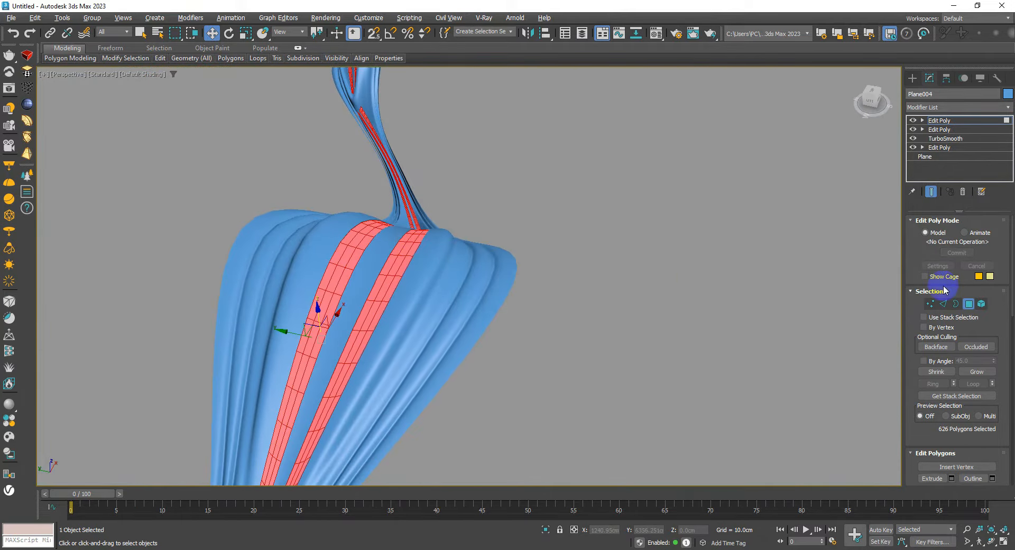
pyautogui.moveTo(1011, 262); pyautogui.dragTo(1010, 370)
pyautogui.click(973, 390)
pyautogui.moveTo(365, 317); pyautogui.dragTo(386, 276, button='middle')
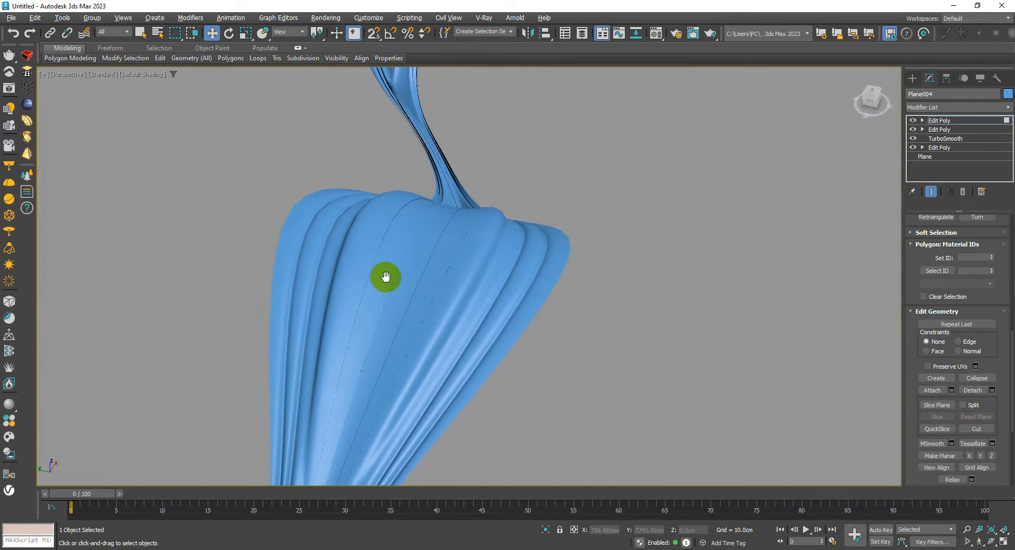
# Step: Leave polygon editing, display the mesh edges, and select the detached strips object
pyautogui.press('4')
pyautogui.moveTo(442, 263); pyautogui.dragTo(454, 261, button='middle')
pyautogui.press('F4')
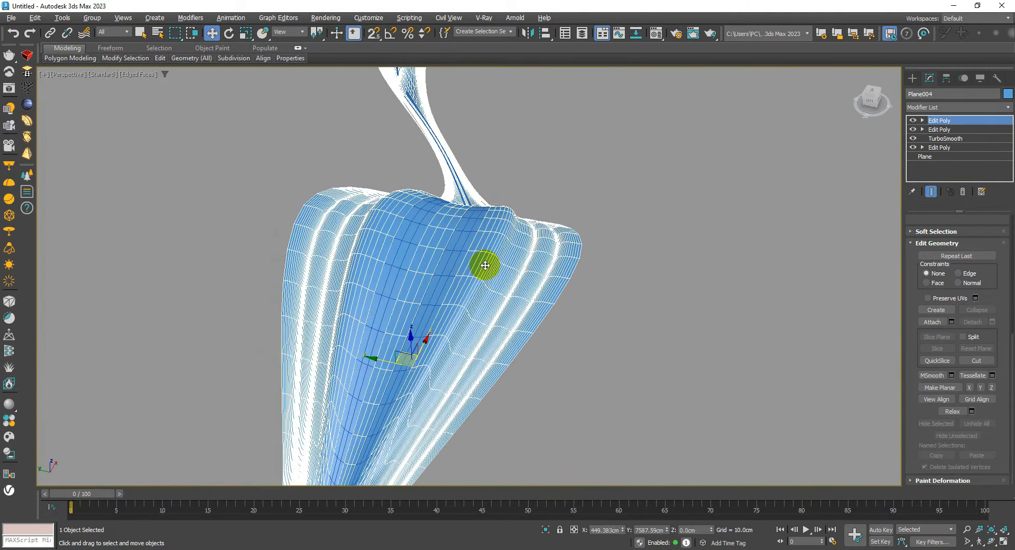
pyautogui.click(459, 254)
pyautogui.scroll(-2, 468, 227)
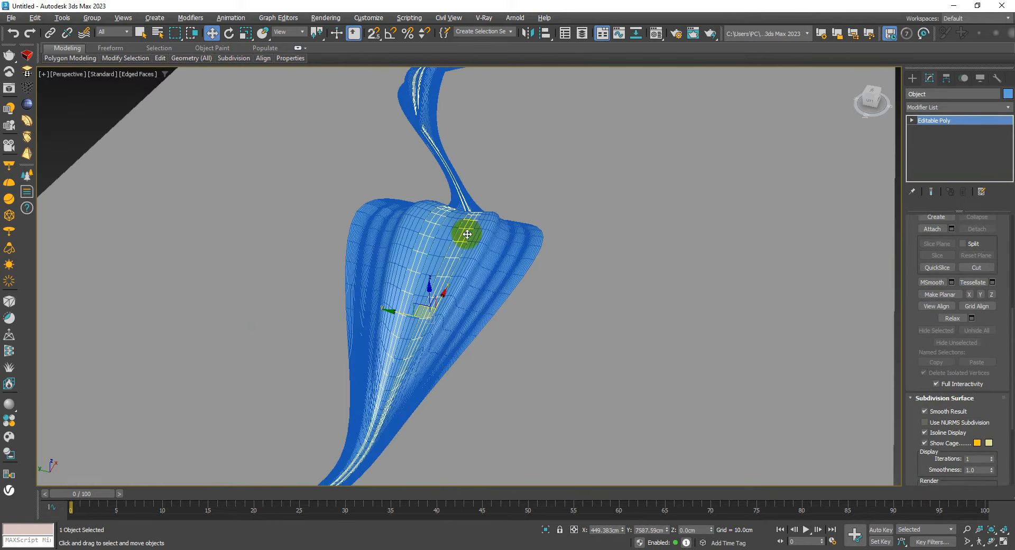
# Step: Assign the dark grey VRayMtl material, Material #24, to the detached strips
pyautogui.moveTo(467, 233); pyautogui.dragTo(452, 291, button='middle')
pyautogui.press('m')
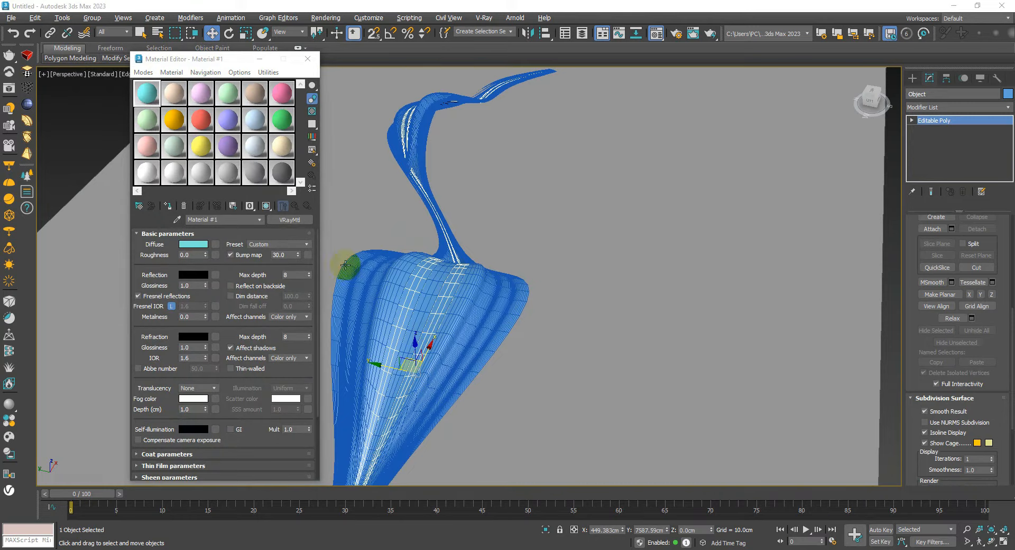
pyautogui.click(255, 120)
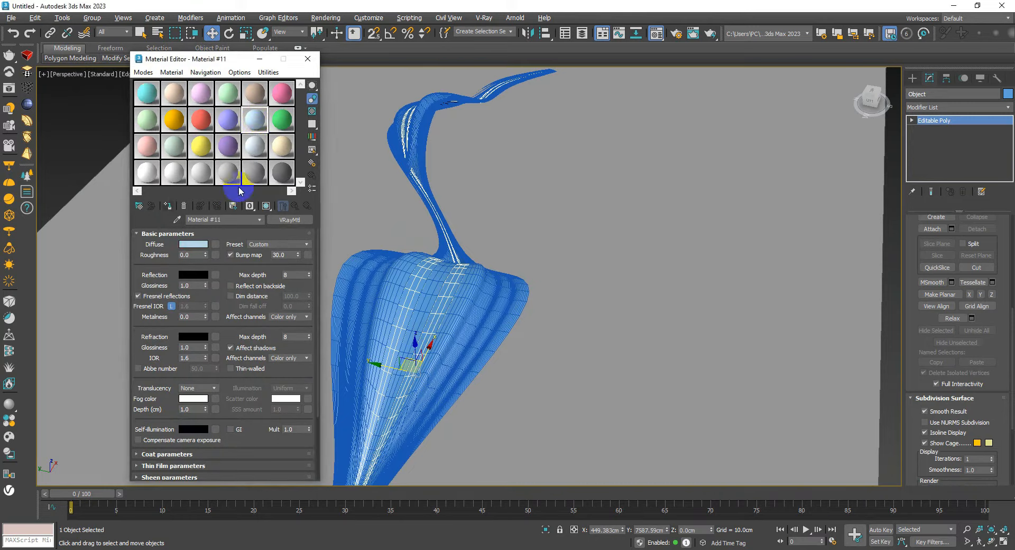
pyautogui.click(169, 207)
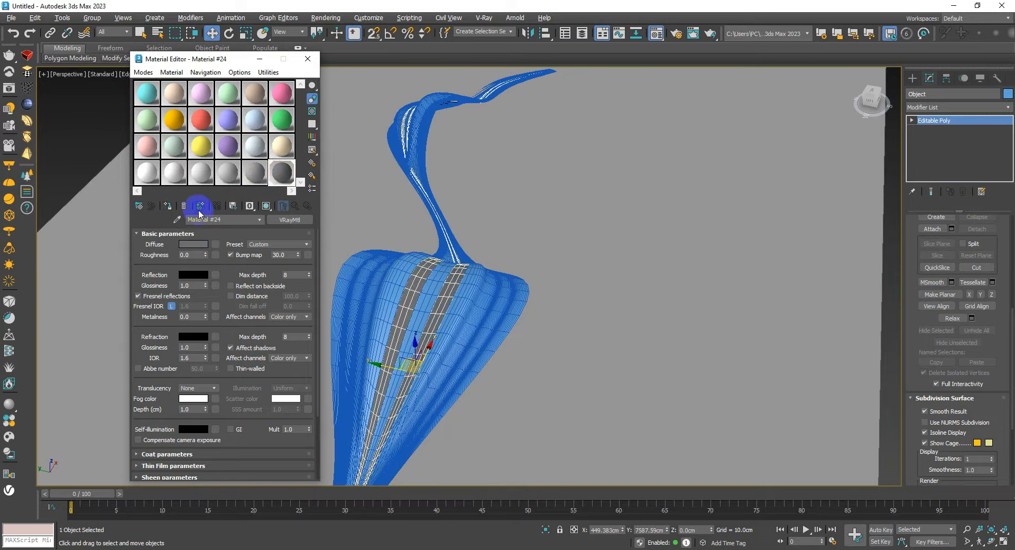
# Step: Select the main curvy shape and assign it the white VRayMtl material, Material #19
pyautogui.click(370, 284)
pyautogui.click(156, 184)
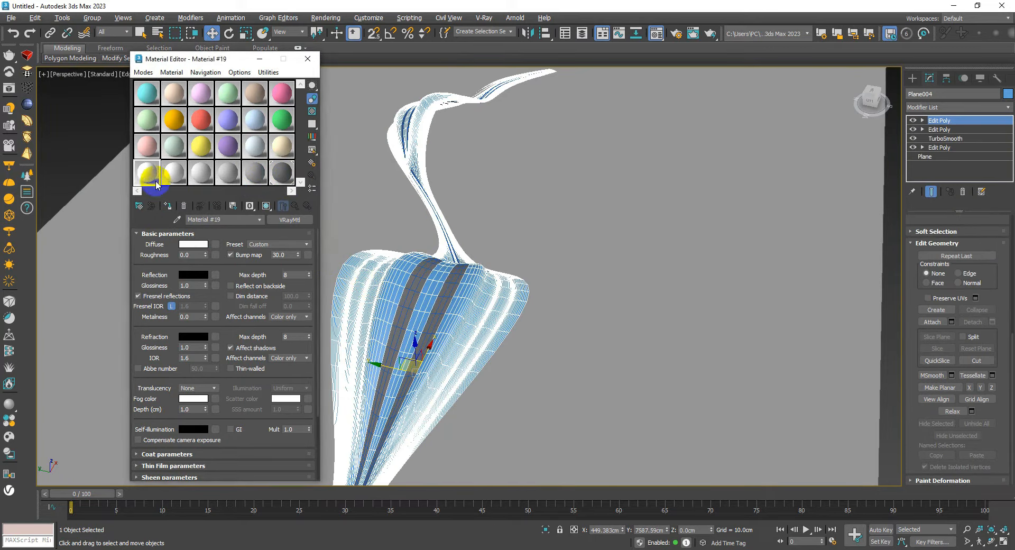
pyautogui.click(169, 207)
# Step: Select the main shape together with the strips, set their object colour to black, and close the Material Editor
pyautogui.moveTo(436, 295)
pyautogui.keyDown('alt'); pyautogui.mouseDown(button='middle')
pyautogui.moveTo(415, 288)
pyautogui.moveTo(423, 285)
pyautogui.mouseUp(button='middle'); pyautogui.keyUp('alt')
pyautogui.keyDown('ctrl'); pyautogui.click(424, 278); pyautogui.keyUp('ctrl')
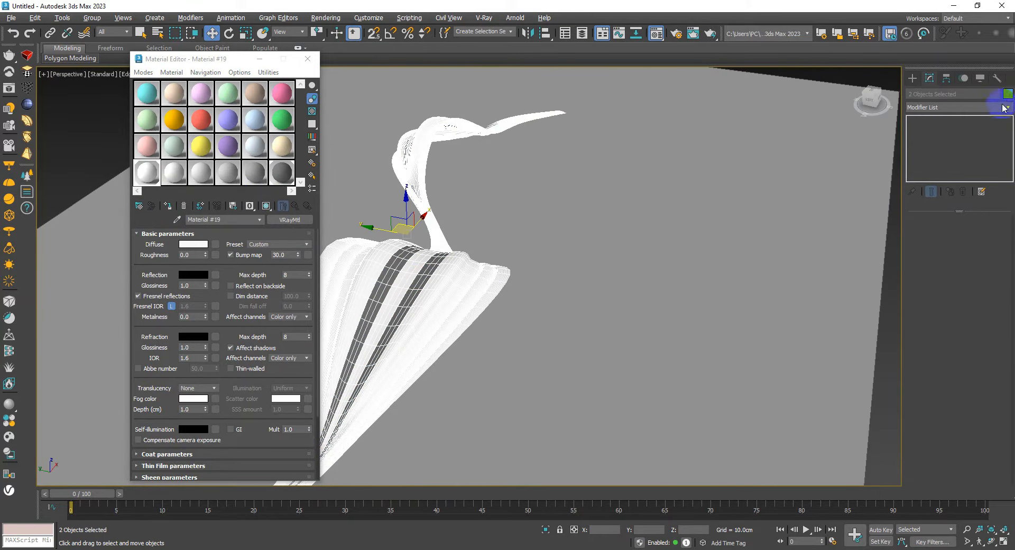
pyautogui.click(1007, 94)
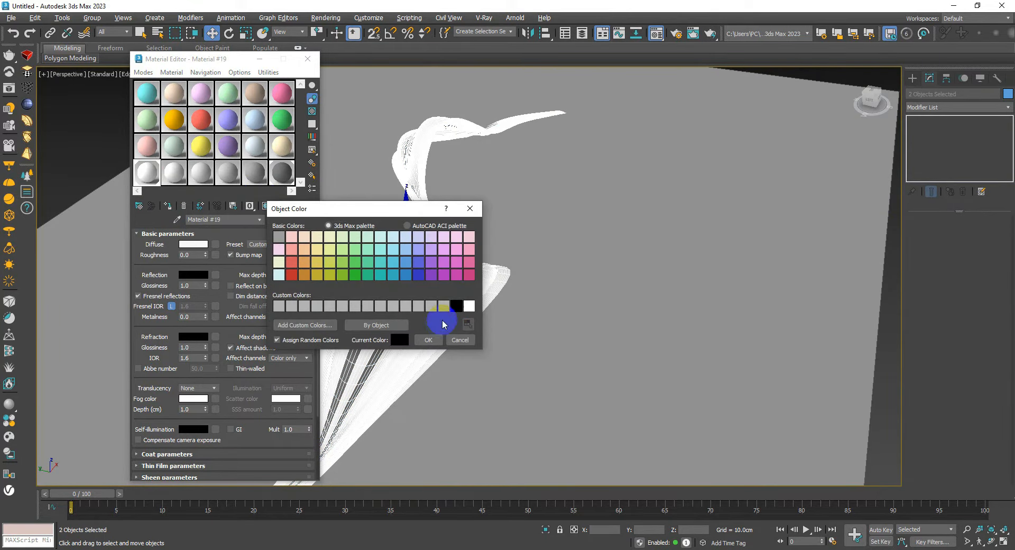
pyautogui.click(432, 339)
pyautogui.click(307, 58)
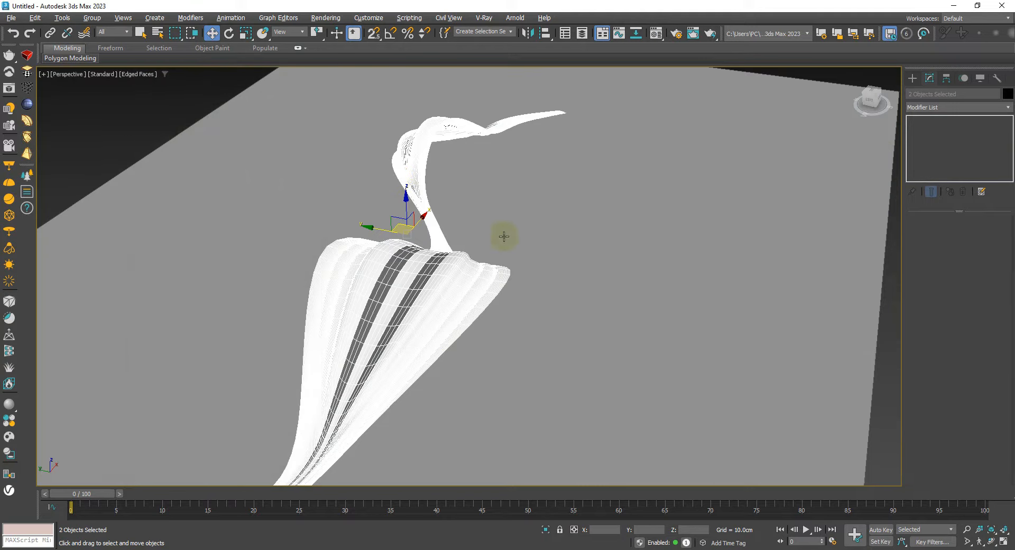
# Step: Examine the shaded white shape and dark strips from several angles with the mesh edges hidden
pyautogui.moveTo(503, 233)
pyautogui.mouseDown(button='middle')
pyautogui.moveTo(542, 252)
pyautogui.moveTo(542, 242)
pyautogui.mouseUp(button='middle')
pyautogui.press('F4')
pyautogui.click(543, 242)
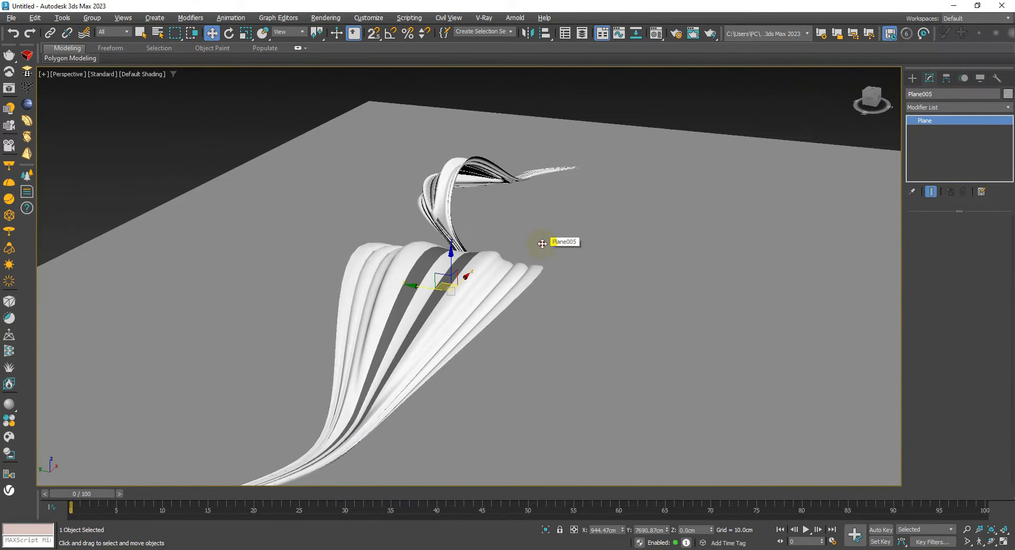
pyautogui.press('F4')
pyautogui.moveTo(534, 249)
pyautogui.keyDown('alt'); pyautogui.mouseDown(button='middle')
pyautogui.moveTo(671, 255)
pyautogui.moveTo(709, 232)
pyautogui.moveTo(684, 254)
pyautogui.moveTo(621, 270)
pyautogui.moveTo(544, 265)
pyautogui.moveTo(536, 301)
pyautogui.moveTo(471, 274)
pyautogui.moveTo(564, 268)
pyautogui.moveTo(521, 270)
pyautogui.mouseUp(button='middle'); pyautogui.keyUp('alt')
pyautogui.press('F4')
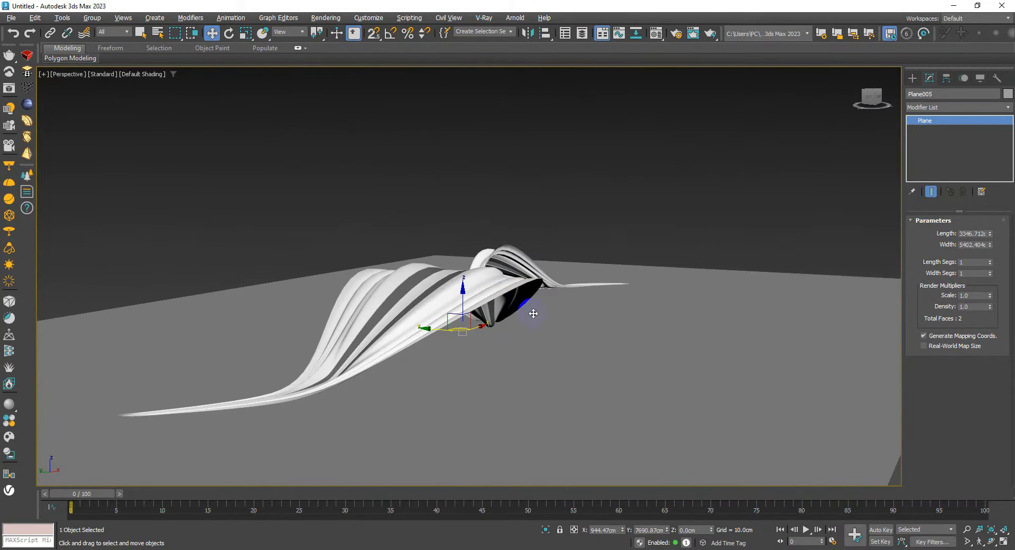
pyautogui.press('F4')
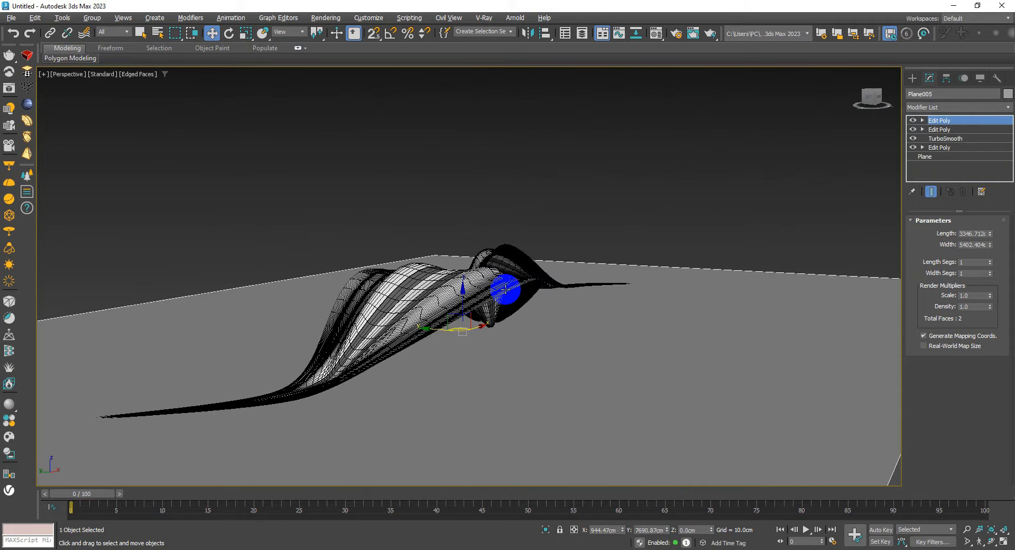
# Step: Select the main curvy shape and add a new Edit Poly modifier to it
pyautogui.click(505, 289)
pyautogui.moveTo(505, 290)
pyautogui.keyDown('alt'); pyautogui.mouseDown(button='middle')
pyautogui.moveTo(499, 280)
pyautogui.moveTo(483, 321)
pyautogui.moveTo(455, 337)
pyautogui.moveTo(408, 325)
pyautogui.moveTo(469, 265)
pyautogui.moveTo(527, 233)
pyautogui.moveTo(603, 219)
pyautogui.moveTo(555, 249)
pyautogui.moveTo(828, 174)
pyautogui.mouseUp(button='middle'); pyautogui.keyUp('alt')
pyautogui.click(968, 108)
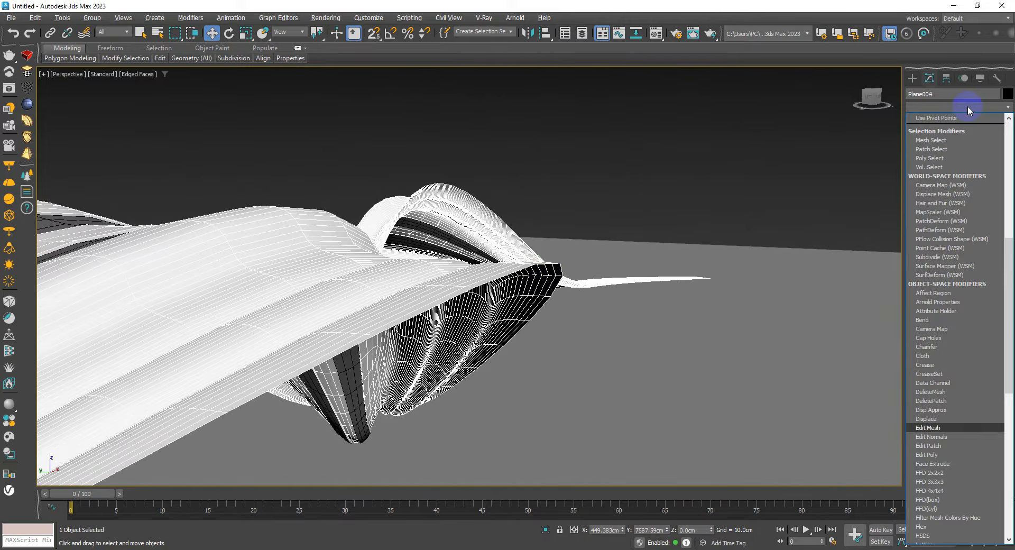
pyautogui.click(933, 148)
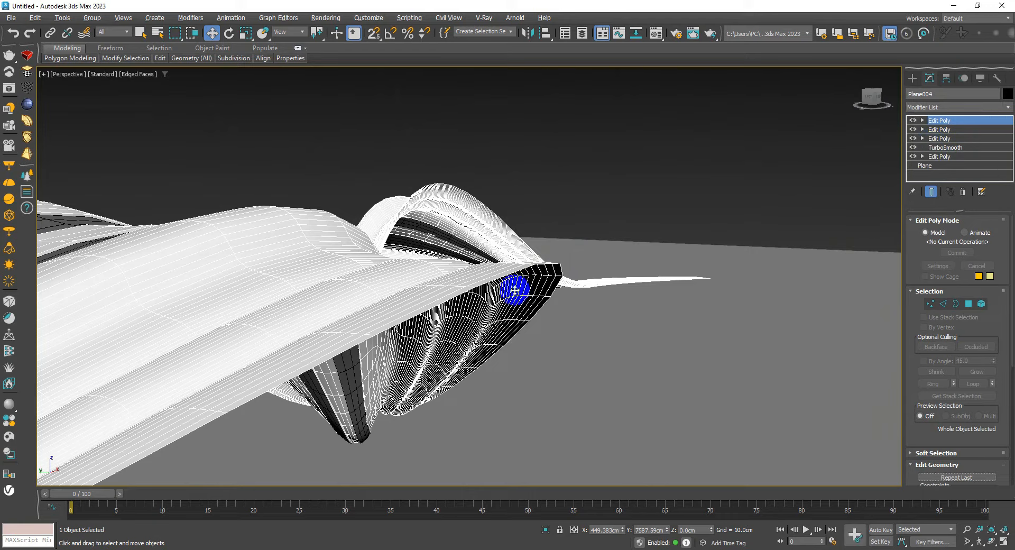
# Step: Select the full outer border edge loops along both long sides of the shape
pyautogui.keyDown('alt'); pyautogui.moveTo(515, 290); pyautogui.dragTo(570, 258, button='middle'); pyautogui.keyUp('alt')
pyautogui.press('2')
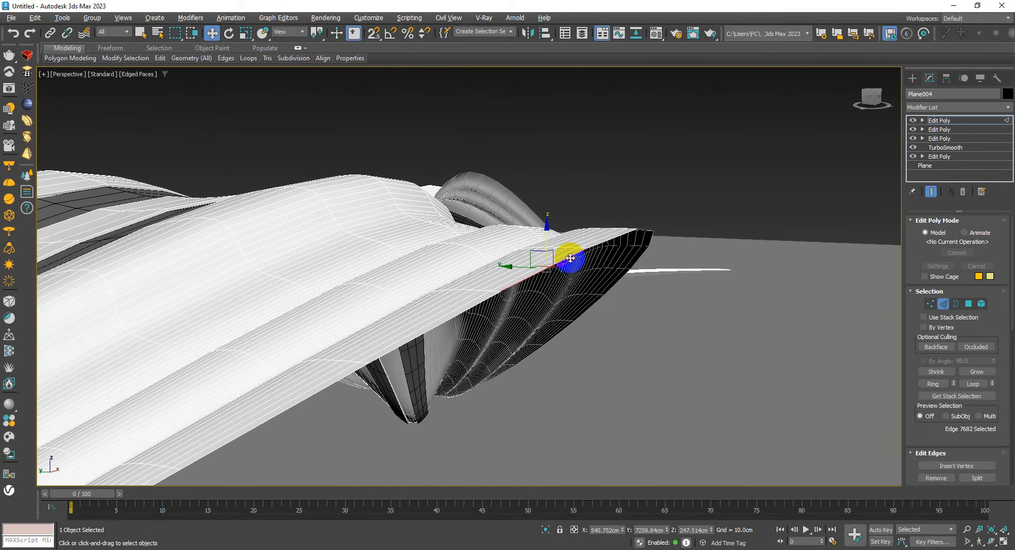
pyautogui.click(974, 384)
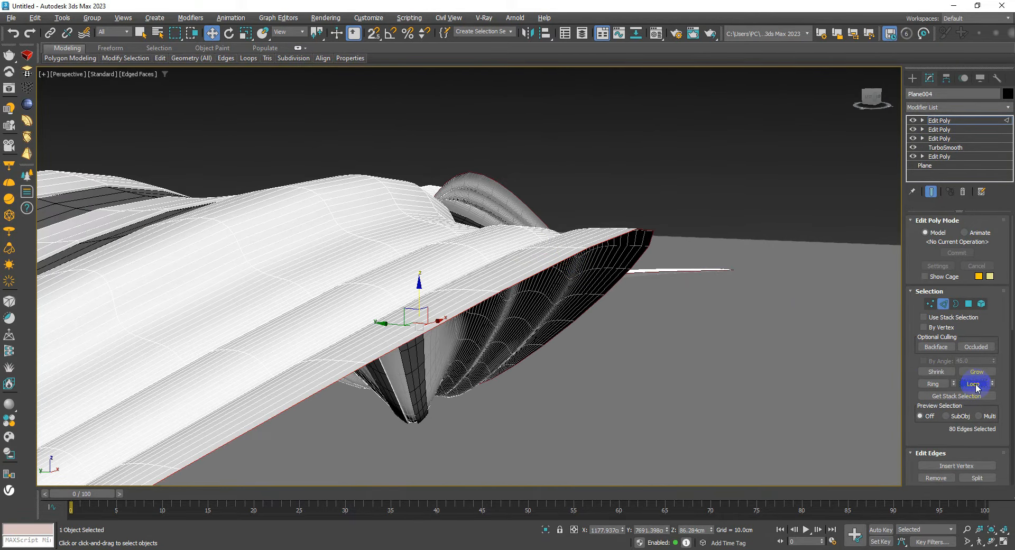
pyautogui.keyDown('alt'); pyautogui.moveTo(423, 309); pyautogui.dragTo(449, 277, button='middle'); pyautogui.keyUp('alt')
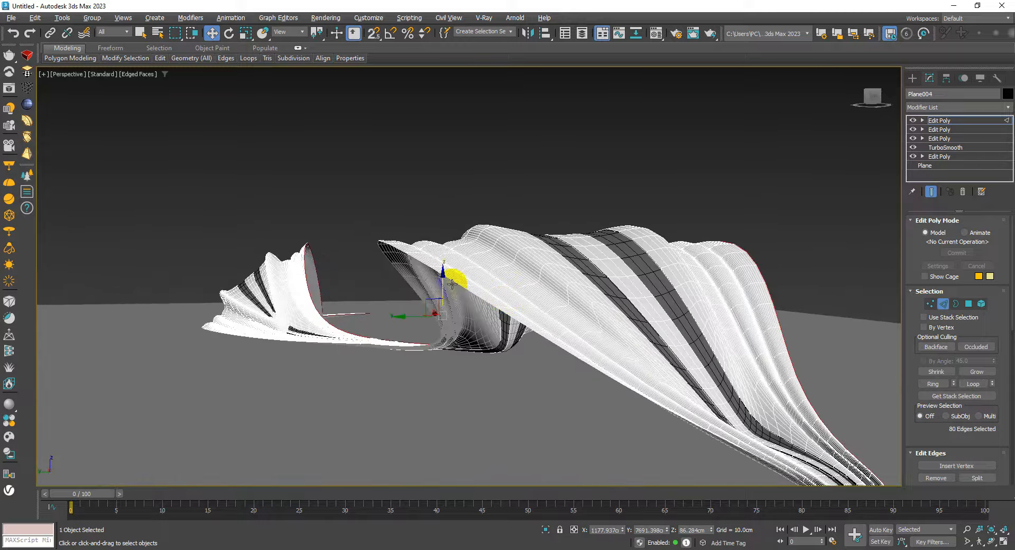
pyautogui.scroll(5, 449, 277)
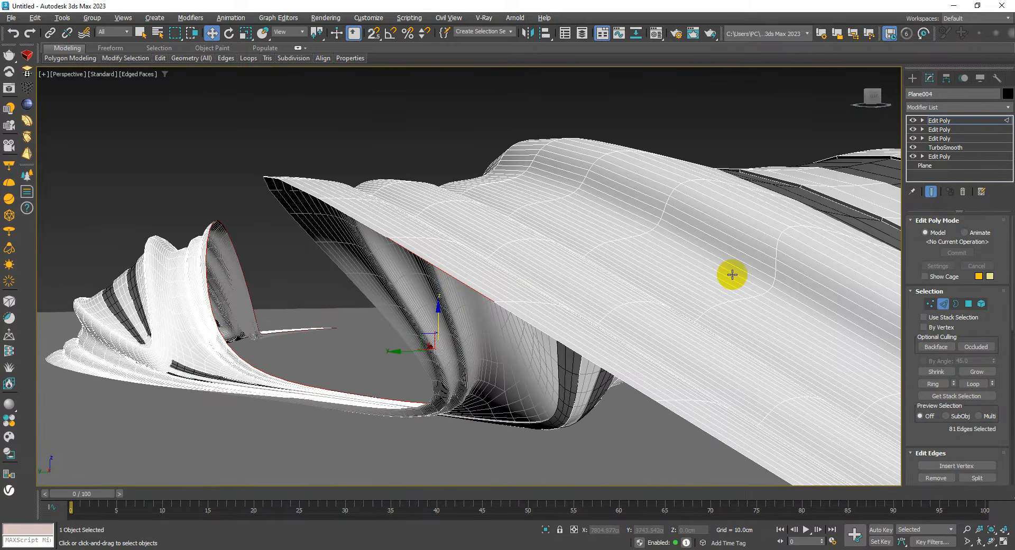
pyautogui.click(979, 386)
# Step: Extend the selected border edges straight down past the ground plane to form vertical side walls
pyautogui.scroll(-5, 460, 246)
pyautogui.keyDown('alt'); pyautogui.moveTo(459, 245); pyautogui.dragTo(503, 229, button='middle'); pyautogui.keyUp('alt')
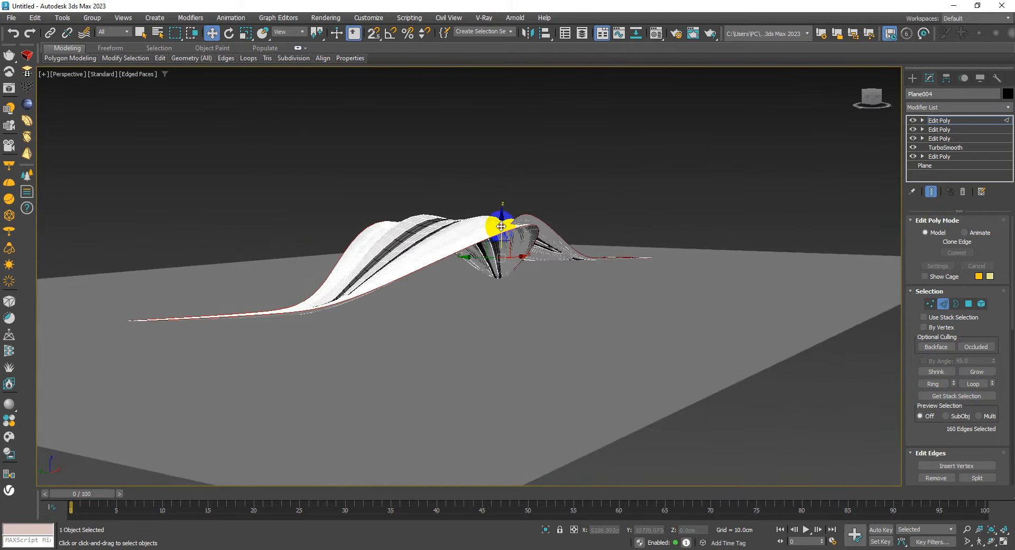
pyautogui.keyDown('shift'); pyautogui.moveTo(501, 226); pyautogui.dragTo(493, 286); pyautogui.keyUp('shift')
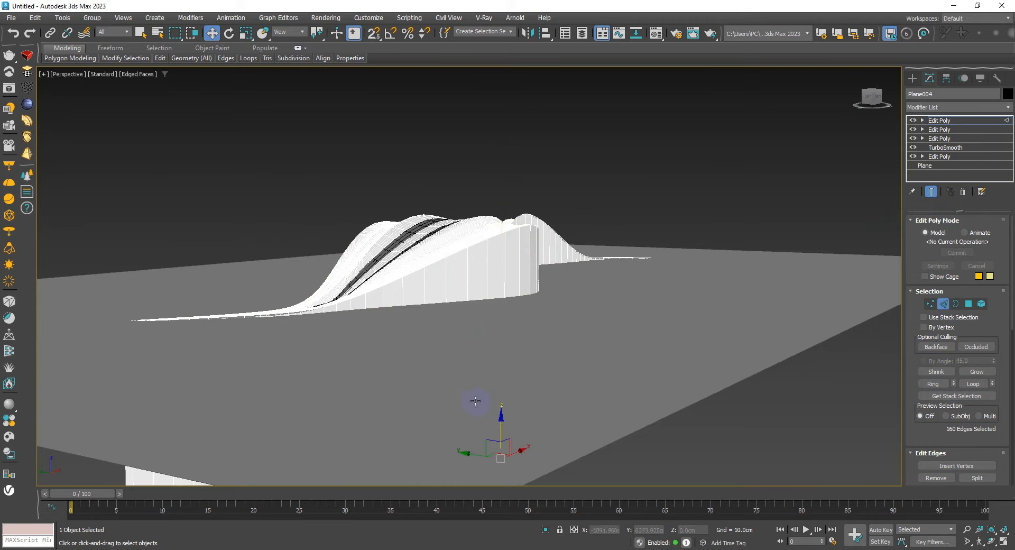
# Step: Flatten the lower vertices of the side walls onto the ground with Grid Align and leave vertex editing
pyautogui.keyDown('alt'); pyautogui.moveTo(475, 402); pyautogui.dragTo(482, 231, button='middle'); pyautogui.keyUp('alt')
pyautogui.press('1')
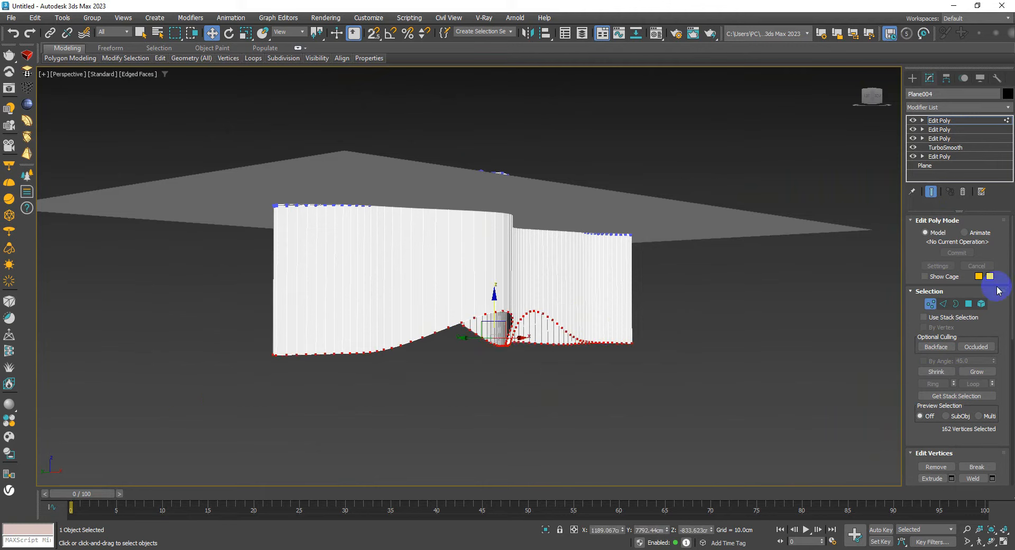
pyautogui.moveTo(1013, 272); pyautogui.dragTo(992, 406)
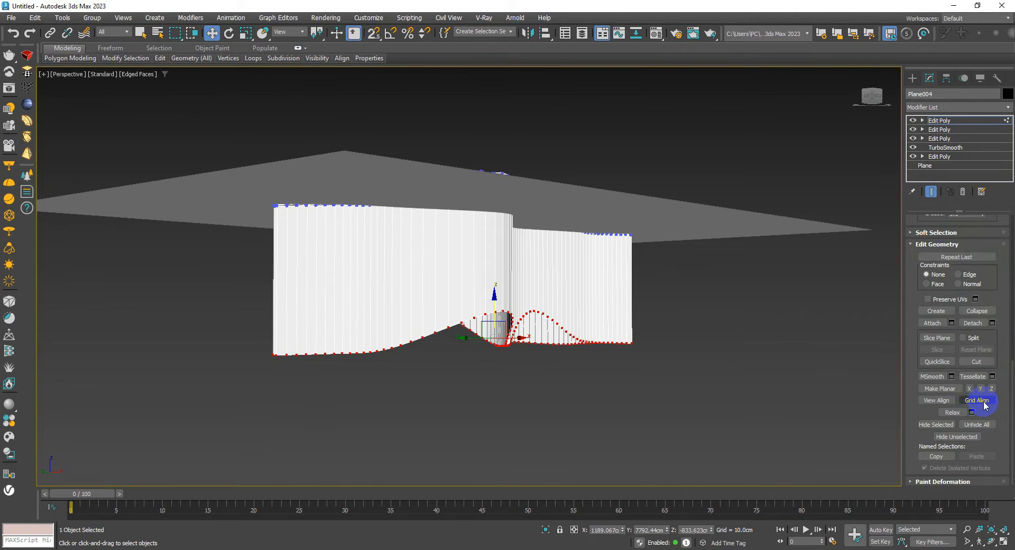
pyautogui.click(983, 403)
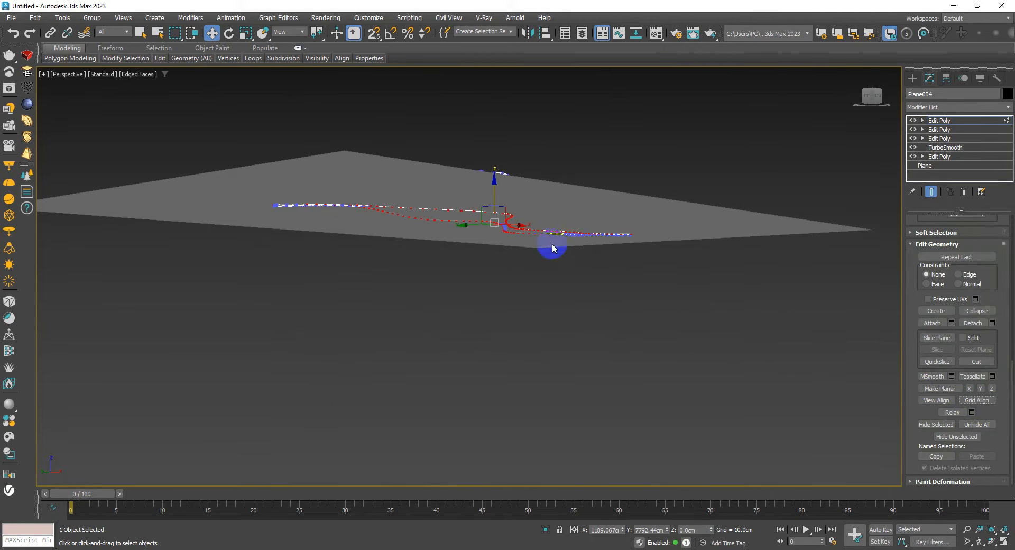
pyautogui.keyDown('alt'); pyautogui.moveTo(552, 244); pyautogui.dragTo(532, 267, button='middle'); pyautogui.keyUp('alt')
pyautogui.press('1')
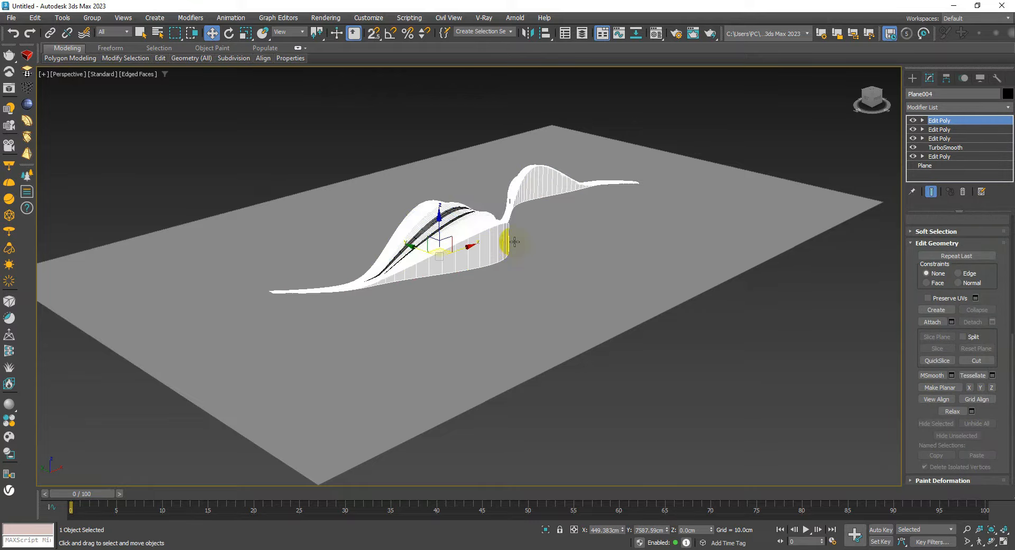
# Step: Add another Edit Poly modifier on top of the shape with the new side walls
pyautogui.scroll(4, 514, 242)
pyautogui.moveTo(511, 206); pyautogui.dragTo(529, 223, button='middle')
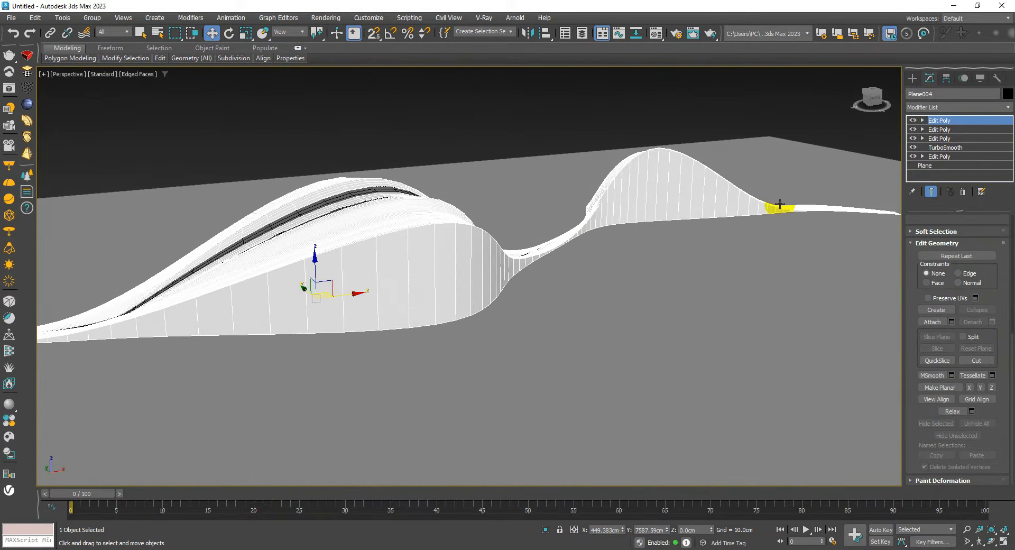
pyautogui.click(953, 106)
pyautogui.press('e')
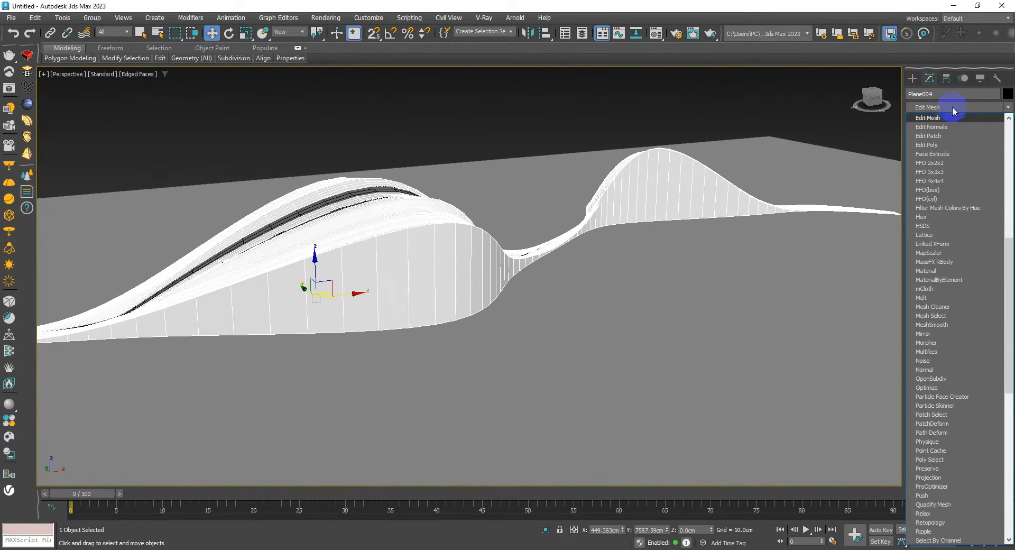
pyautogui.click(938, 144)
# Step: Select the complete rings of vertical edges on both side walls
pyautogui.keyDown('alt'); pyautogui.moveTo(478, 253); pyautogui.dragTo(444, 276, button='middle'); pyautogui.keyUp('alt')
pyautogui.press('2')
pyautogui.click(440, 267)
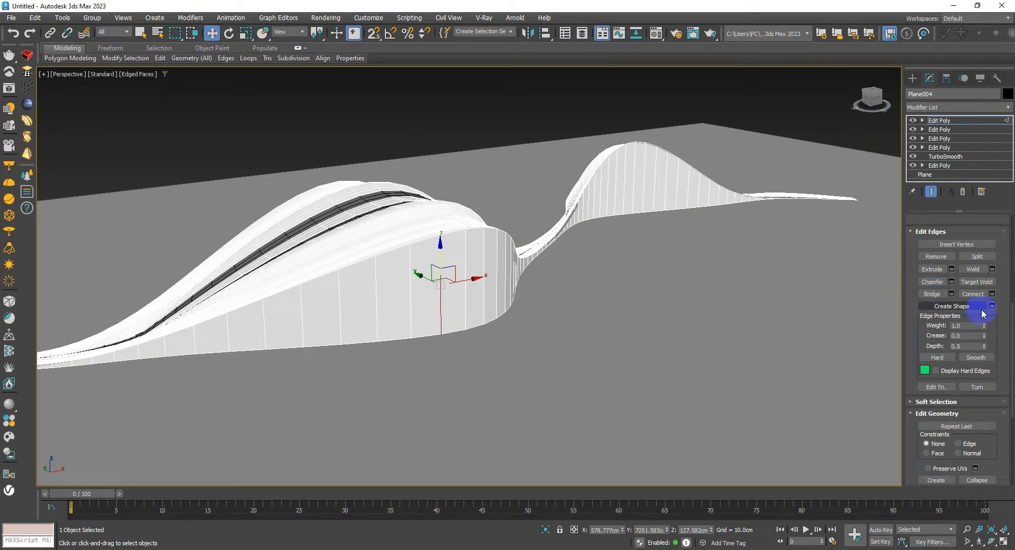
pyautogui.moveTo(1005, 276); pyautogui.dragTo(1011, 465)
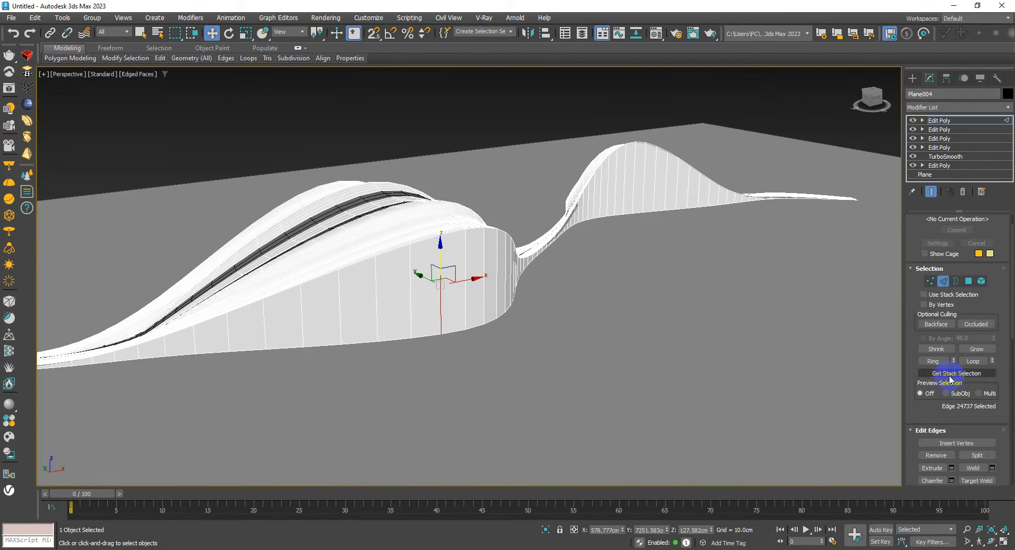
pyautogui.click(933, 362)
pyautogui.keyDown('alt'); pyautogui.moveTo(260, 297); pyautogui.dragTo(355, 293, button='middle'); pyautogui.keyUp('alt')
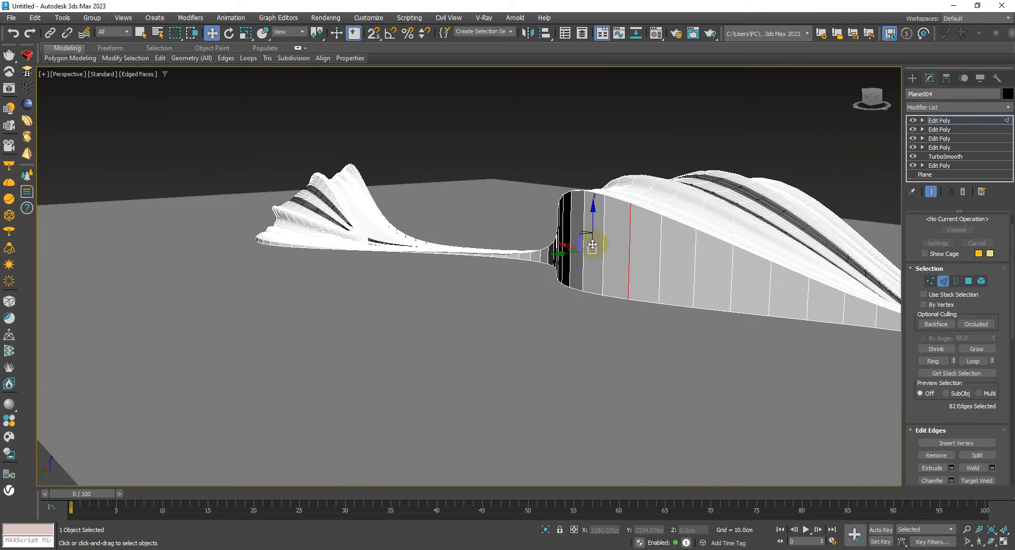
pyautogui.click(933, 361)
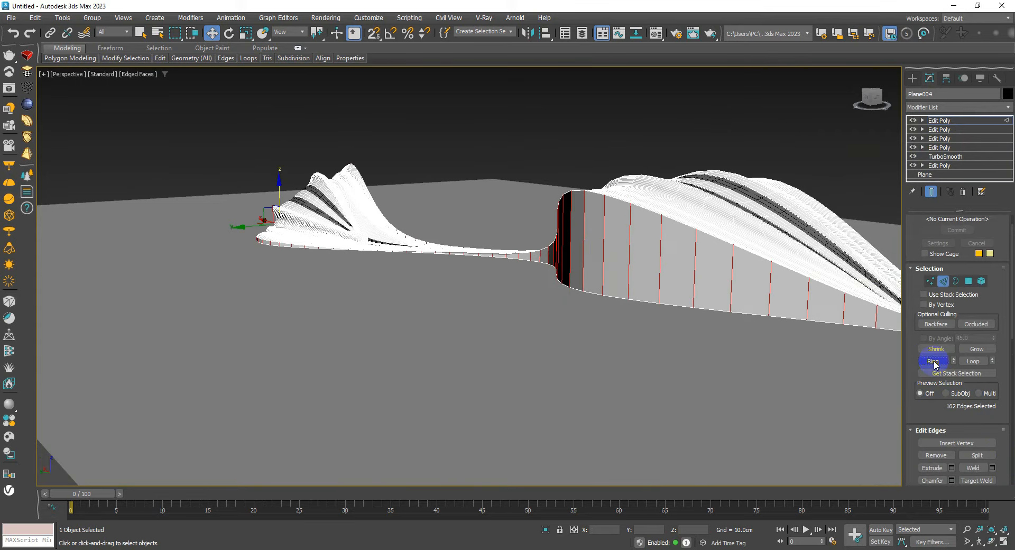
# Step: Connect the selected vertical wall edges with 1 segment and a slide of -80
pyautogui.keyDown('alt'); pyautogui.moveTo(529, 296); pyautogui.dragTo(475, 296, button='middle'); pyautogui.keyUp('alt')
pyautogui.rightClick(581, 295)
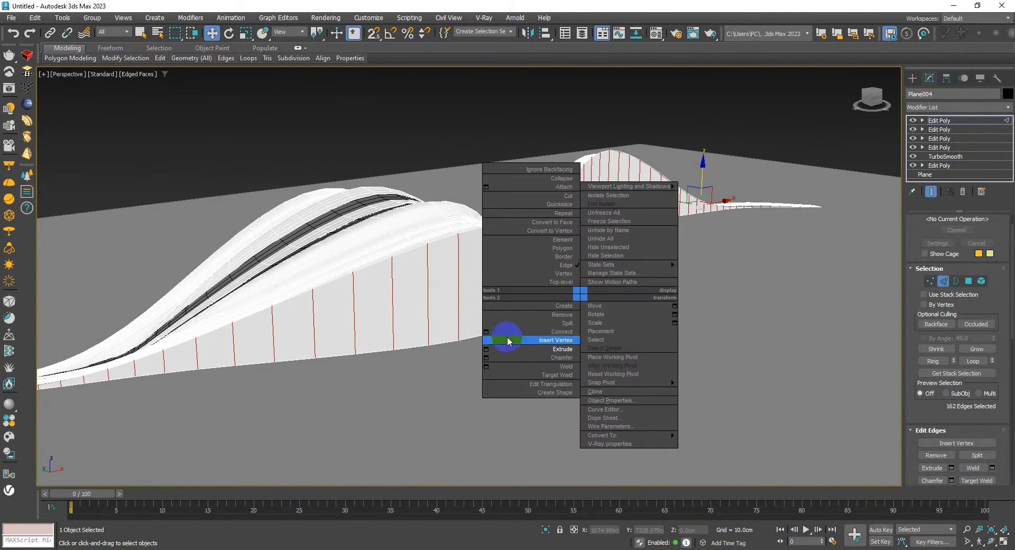
pyautogui.click(485, 332)
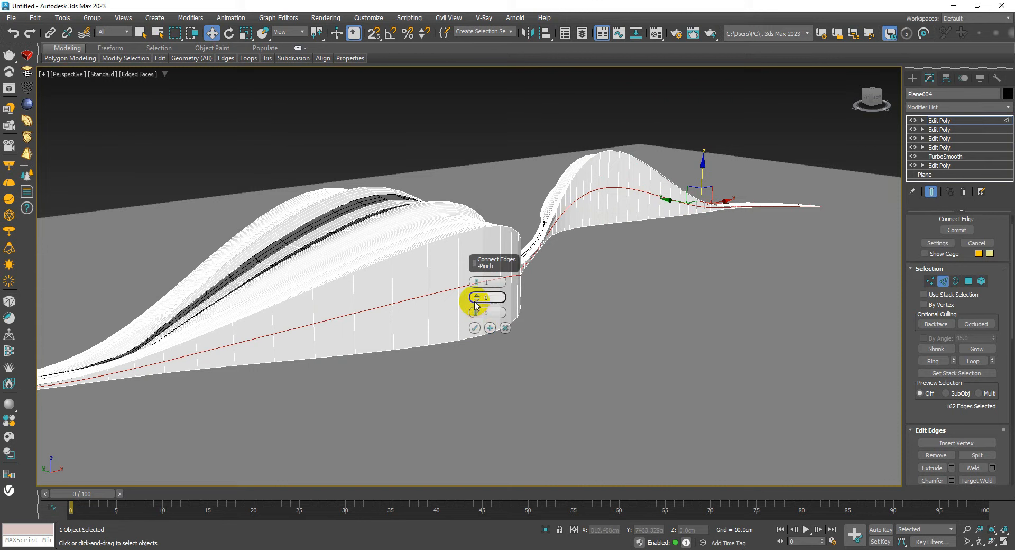
pyautogui.moveTo(477, 314); pyautogui.dragTo(471, 477)
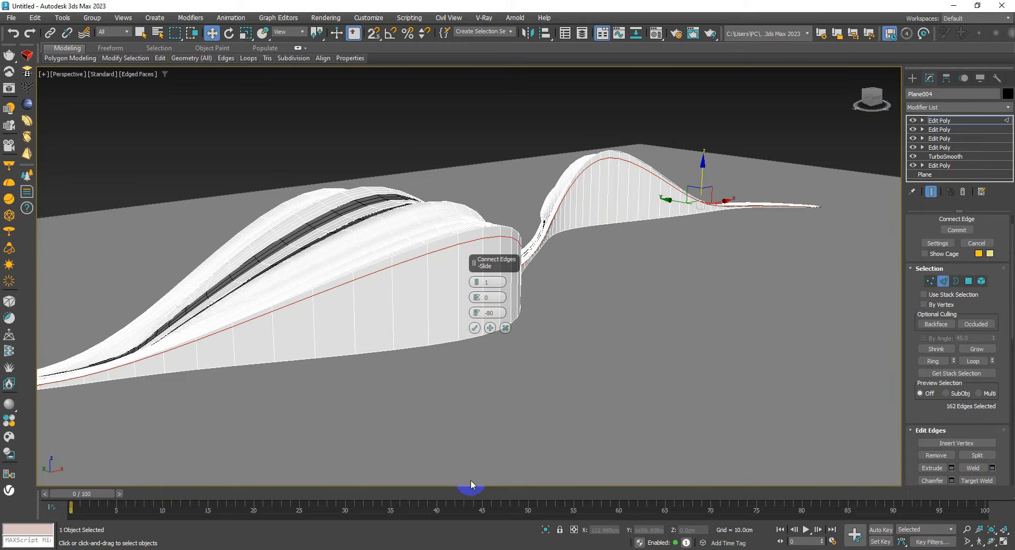
pyautogui.click(474, 328)
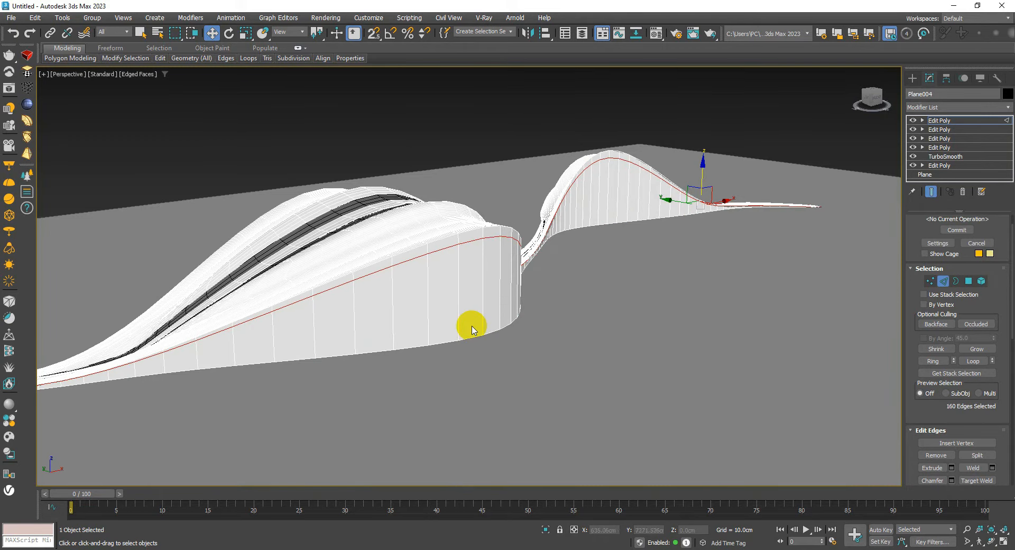
# Step: Select the complete band of tall polygons below the new edge line along one side wall
pyautogui.moveTo(485, 258)
pyautogui.keyDown('alt'); pyautogui.mouseDown(button='middle')
pyautogui.moveTo(455, 277)
pyautogui.moveTo(484, 254)
pyautogui.moveTo(481, 270)
pyautogui.mouseUp(button='middle'); pyautogui.keyUp('alt')
pyautogui.press('4')
pyautogui.click(481, 264)
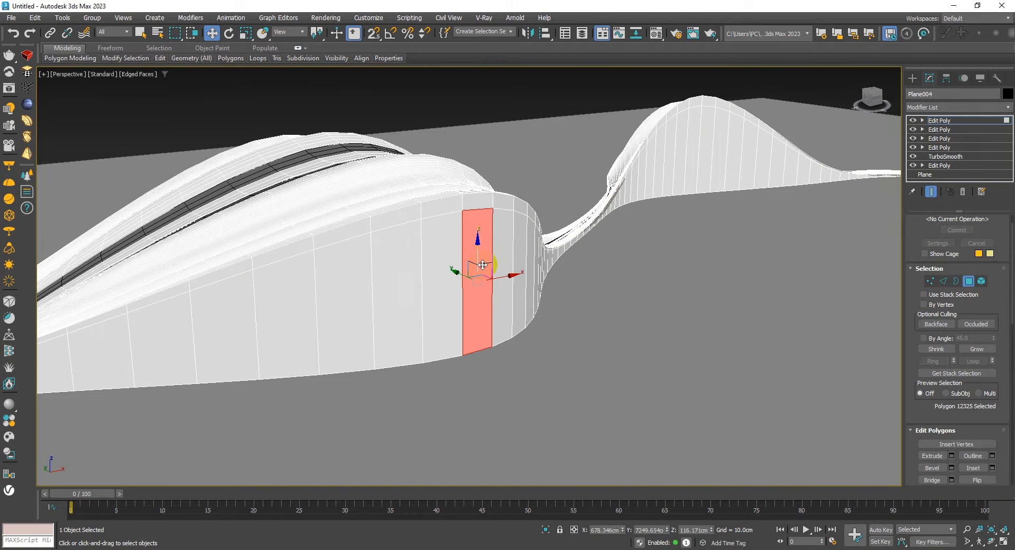
pyautogui.keyDown('shift'); pyautogui.click(450, 258); pyautogui.keyUp('shift')
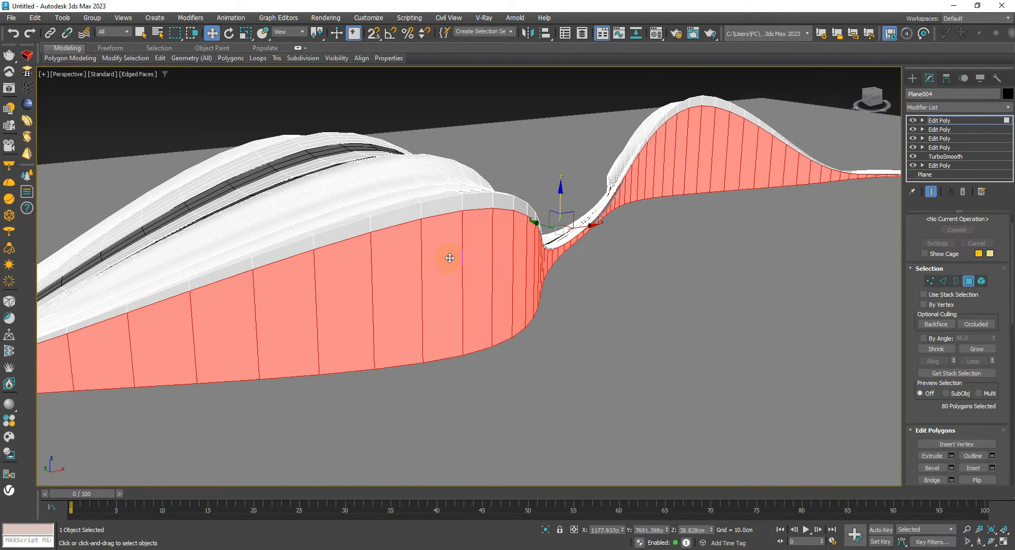
pyautogui.keyDown('alt'); pyautogui.moveTo(449, 257); pyautogui.dragTo(537, 255, button='middle'); pyautogui.keyUp('alt')
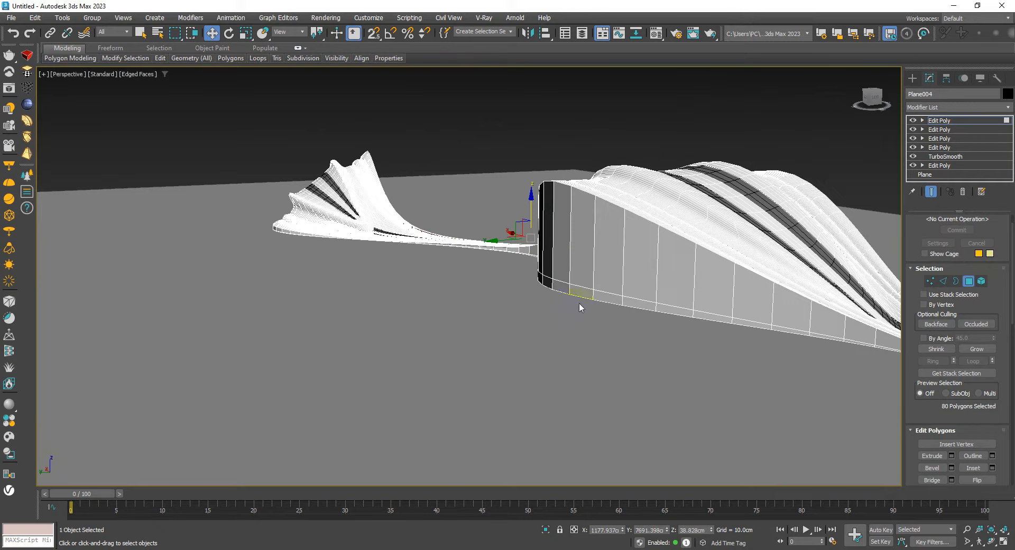
pyautogui.keyDown('alt'); pyautogui.moveTo(552, 289); pyautogui.dragTo(465, 286, button='middle'); pyautogui.keyUp('alt')
pyautogui.scroll(4, 504, 274)
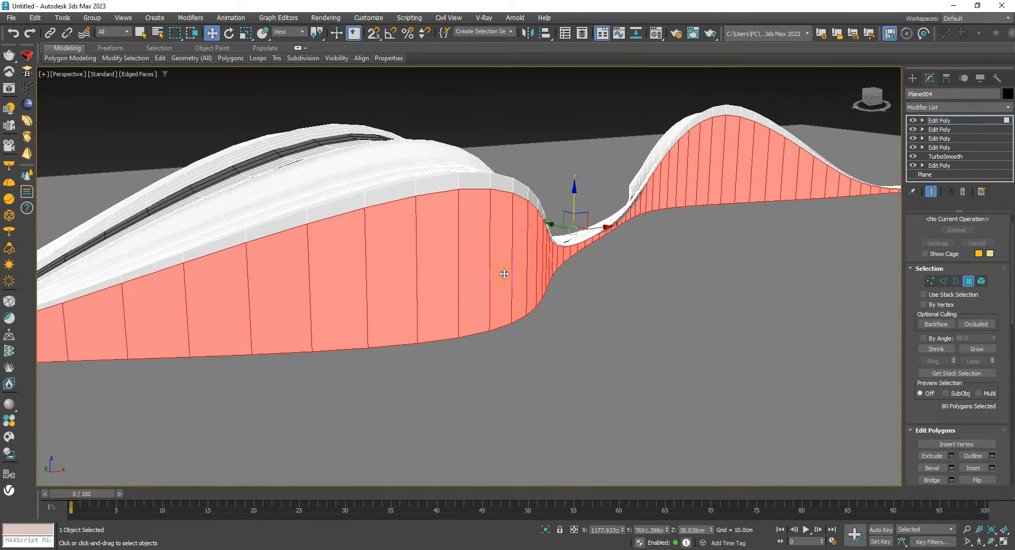
# Step: Extrude the selected side wall polygons inward with a height of -12.066 cm
pyautogui.rightClick(504, 274)
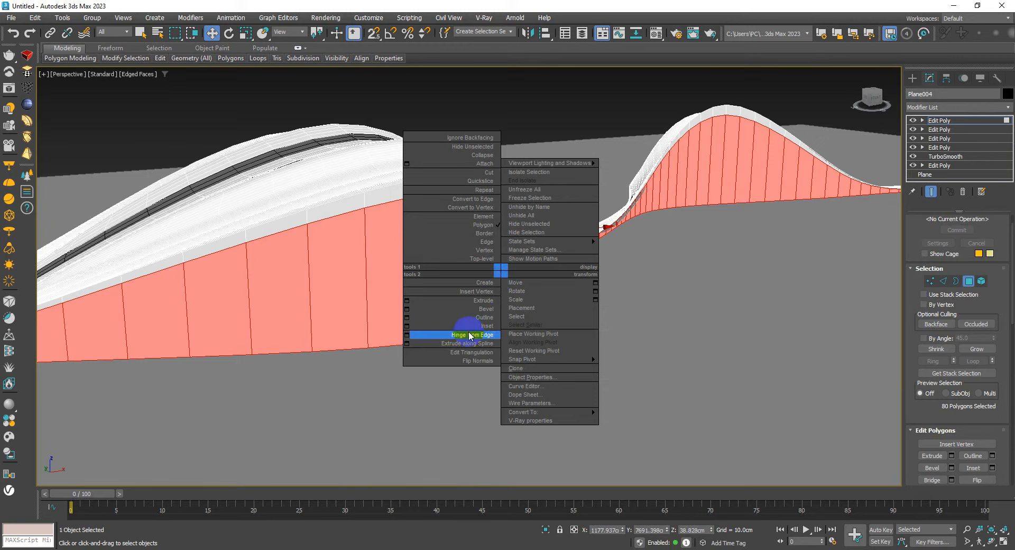
pyautogui.click(407, 301)
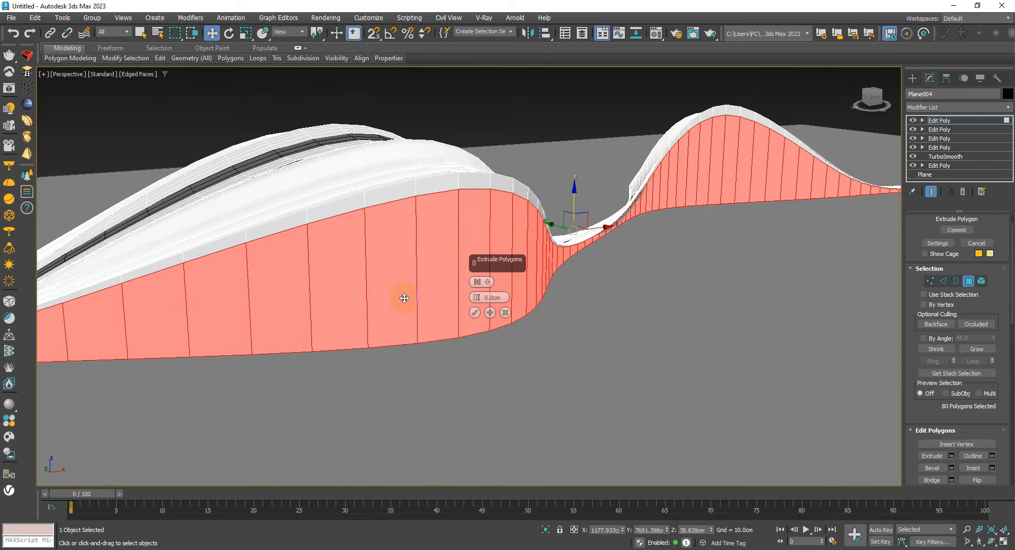
pyautogui.moveTo(477, 301)
pyautogui.mouseDown()
pyautogui.moveTo(463, 363)
pyautogui.moveTo(478, 297)
pyautogui.mouseUp()
pyautogui.click(479, 283)
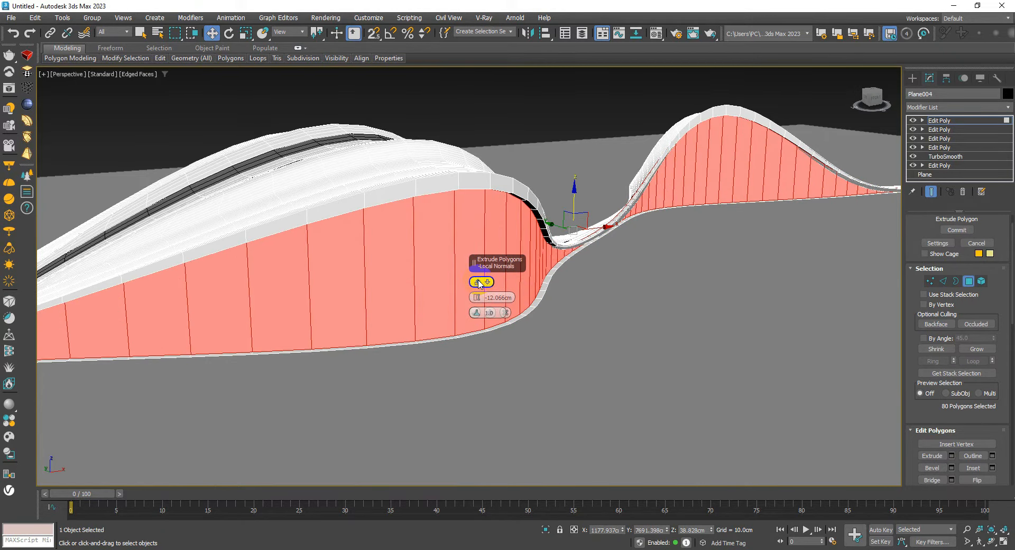
pyautogui.click(479, 283)
pyautogui.click(479, 282)
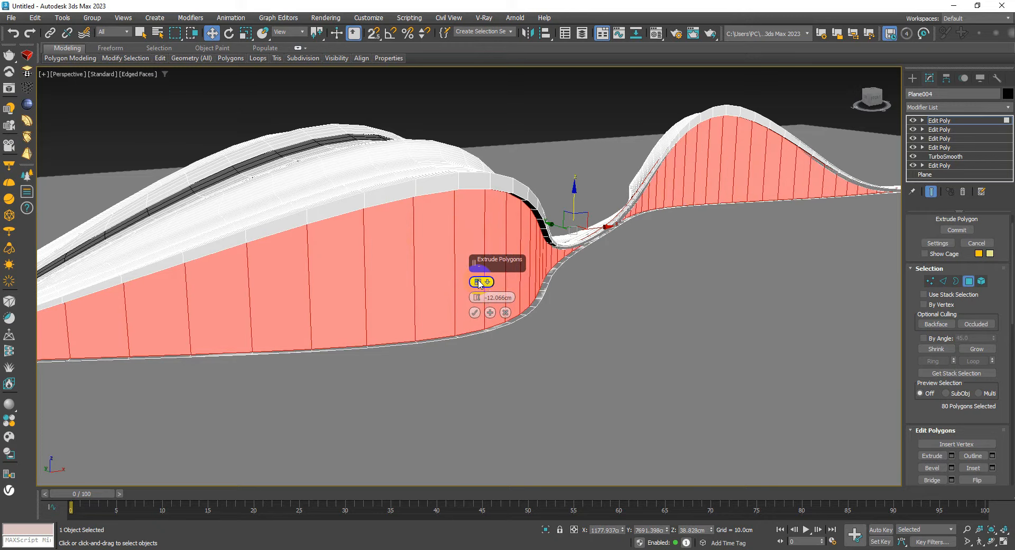
pyautogui.keyDown('alt'); pyautogui.moveTo(478, 283); pyautogui.dragTo(512, 287, button='middle'); pyautogui.keyUp('alt')
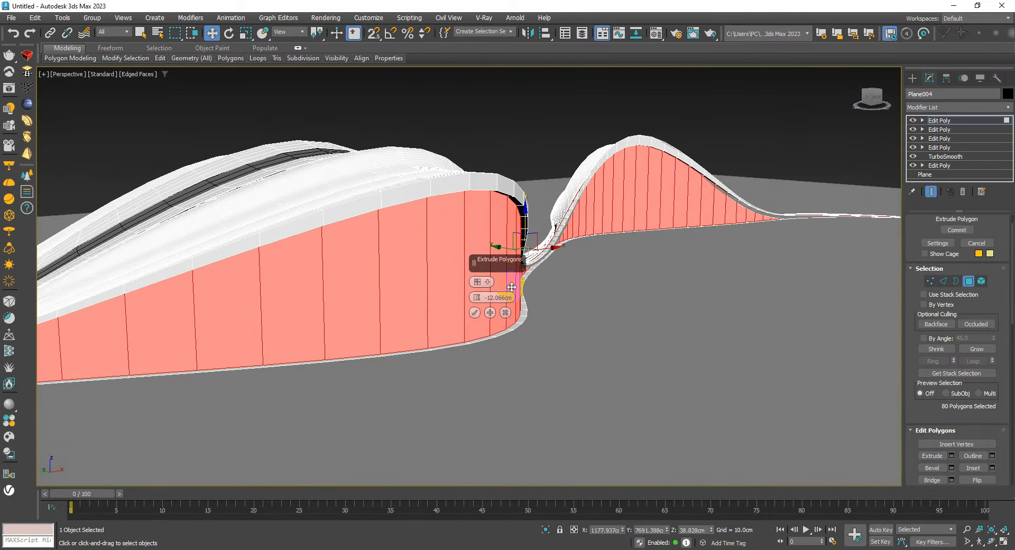
pyautogui.click(475, 313)
# Step: Move the extruded wall polygons straight down by about 34 cm
pyautogui.keyDown('alt'); pyautogui.moveTo(489, 249); pyautogui.dragTo(643, 289, button='middle'); pyautogui.keyUp('alt')
pyautogui.keyDown('alt'); pyautogui.moveTo(211, 239); pyautogui.dragTo(175, 298, button='middle'); pyautogui.keyUp('alt')
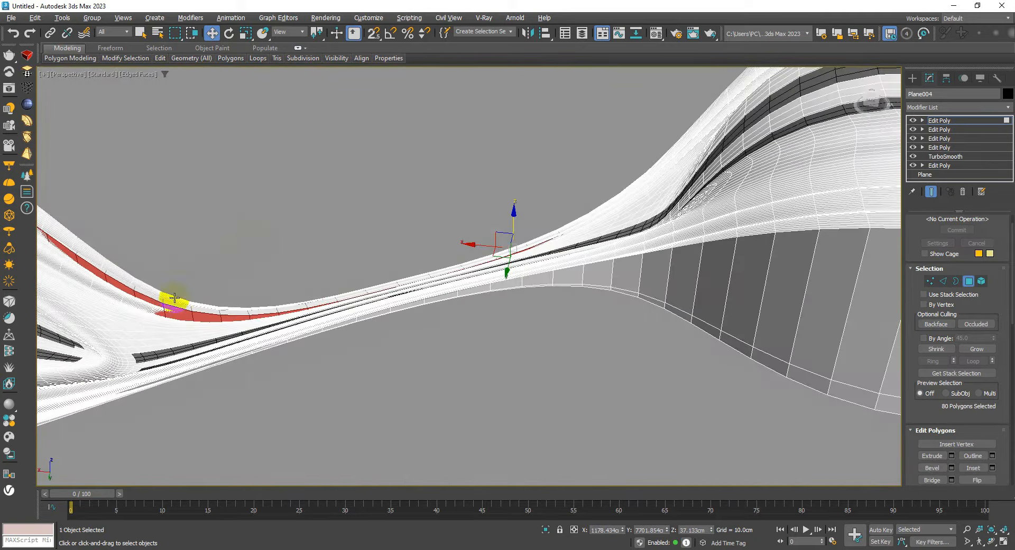
pyautogui.moveTo(514, 221); pyautogui.dragTo(513, 222)
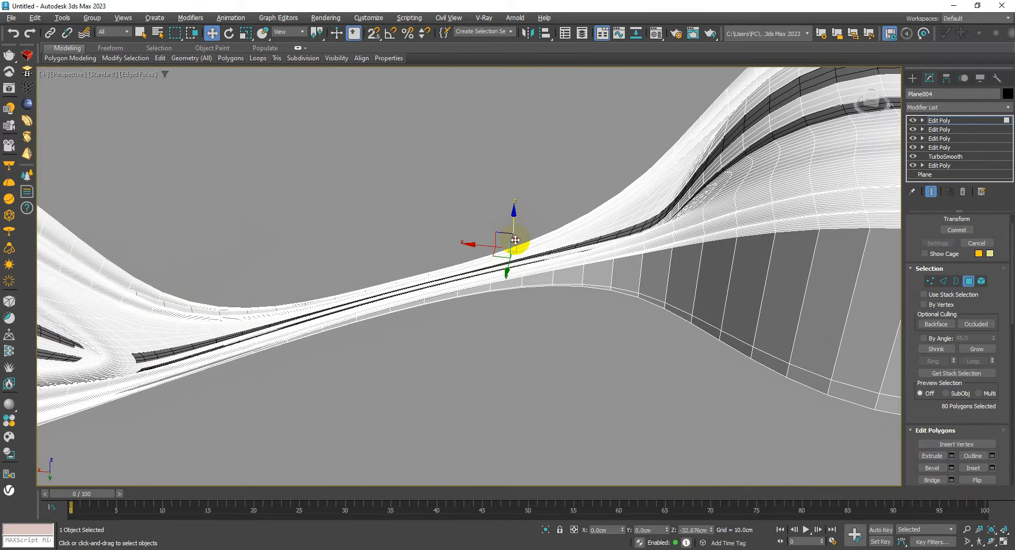
# Step: Select all vertices of the recessed wall that lie below the ground, including the stray corner spike
pyautogui.keyDown('alt'); pyautogui.moveTo(512, 237); pyautogui.dragTo(555, 277, button='middle'); pyautogui.keyUp('alt')
pyautogui.press('f')
pyautogui.press('z')
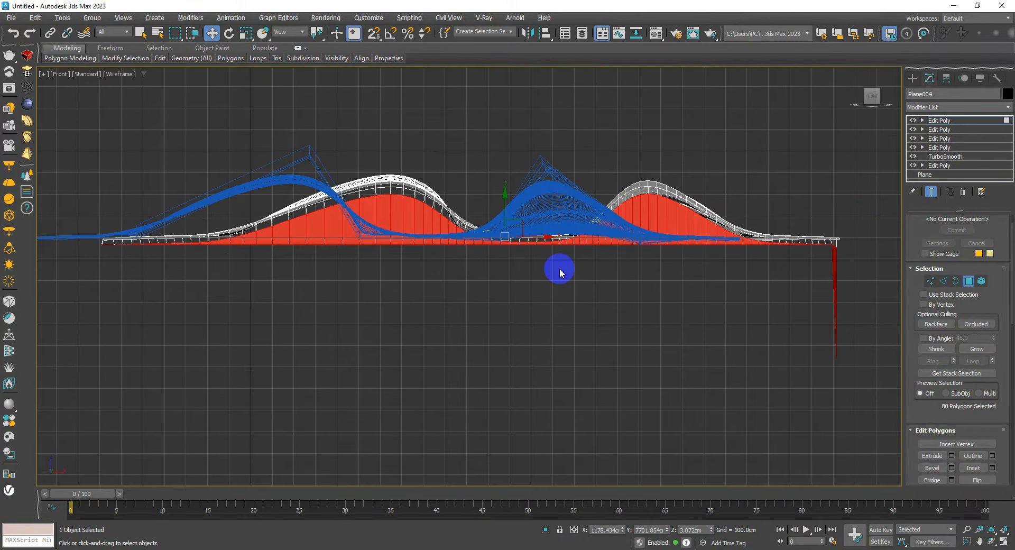
pyautogui.press('l')
pyautogui.press('z')
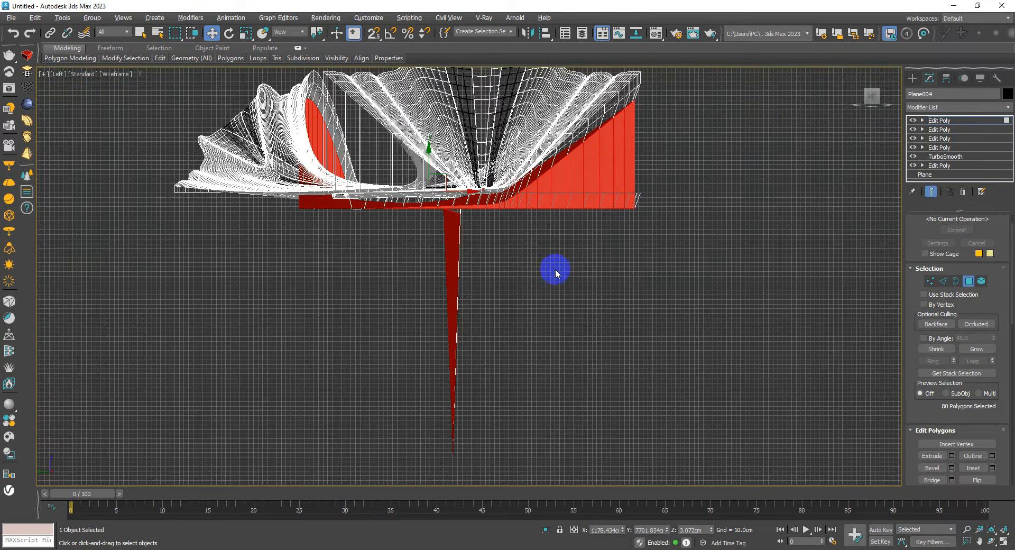
pyautogui.scroll(-4, 512, 248)
pyautogui.press('1')
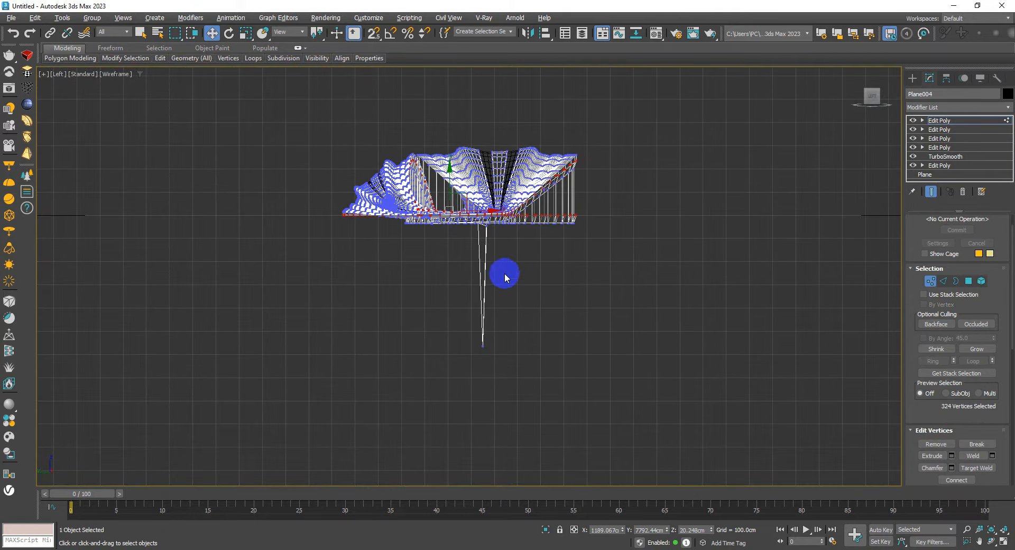
pyautogui.moveTo(262, 393); pyautogui.dragTo(667, 223)
pyautogui.scroll(5, 485, 219)
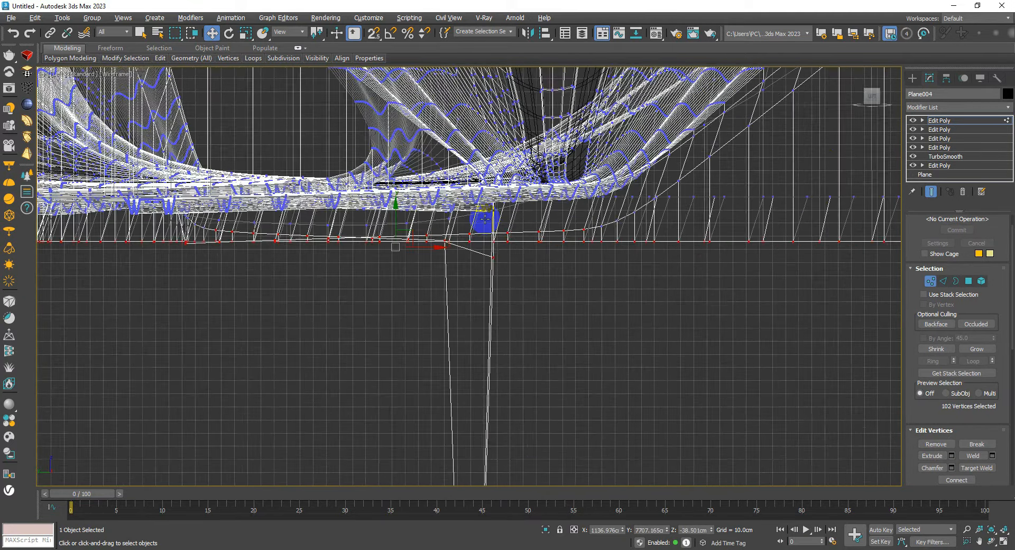
# Step: Flatten the selected lower wall vertices onto the ground with Grid Align and leave vertex editing
pyautogui.scroll(-5, 485, 219)
pyautogui.keyDown('alt'); pyautogui.moveTo(480, 227); pyautogui.dragTo(436, 256, button='middle'); pyautogui.keyUp('alt')
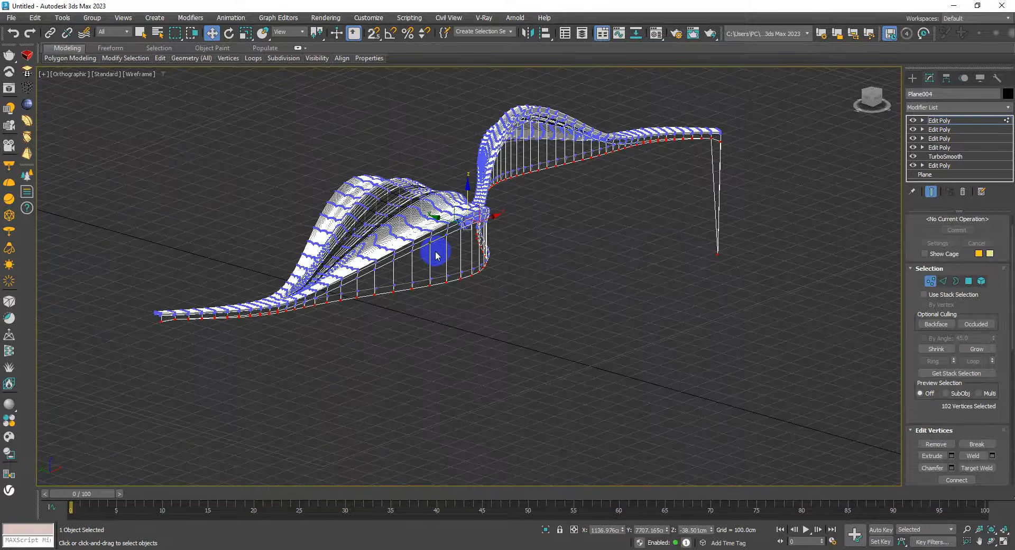
pyautogui.scroll(8, 453, 246)
pyautogui.press('F3')
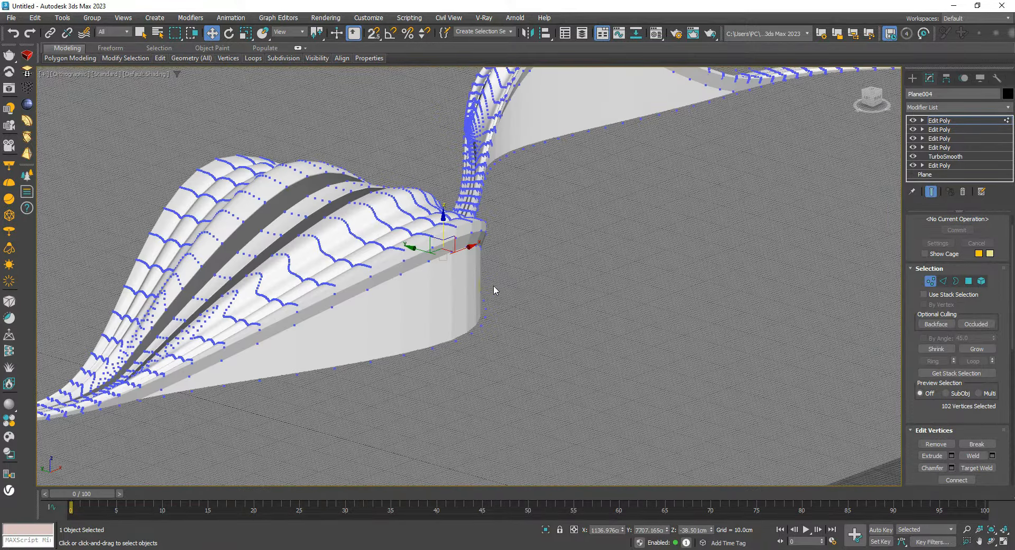
pyautogui.moveTo(1010, 280); pyautogui.dragTo(1005, 419)
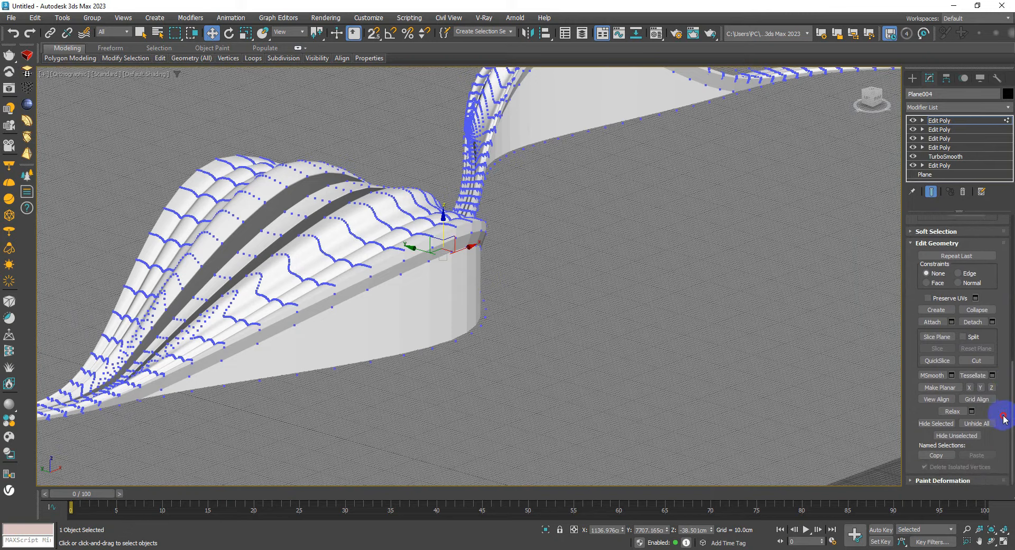
pyautogui.click(977, 399)
pyautogui.scroll(3, 468, 311)
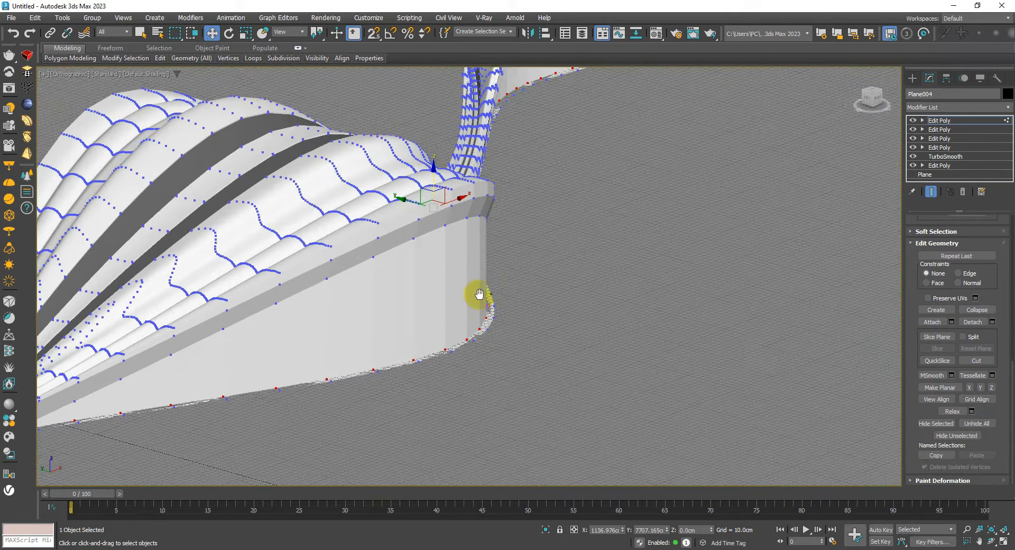
pyautogui.keyDown('alt'); pyautogui.moveTo(478, 294); pyautogui.dragTo(480, 279, button='middle'); pyautogui.keyUp('alt')
pyautogui.press('1')
# Step: Turn edged faces on and return to a perspective view framed on the shape
pyautogui.moveTo(497, 238)
pyautogui.mouseDown(button='middle')
pyautogui.moveTo(605, 345)
pyautogui.moveTo(486, 305)
pyautogui.moveTo(499, 301)
pyautogui.mouseUp(button='middle')
pyautogui.scroll(-3, 486, 306)
pyautogui.press('F4')
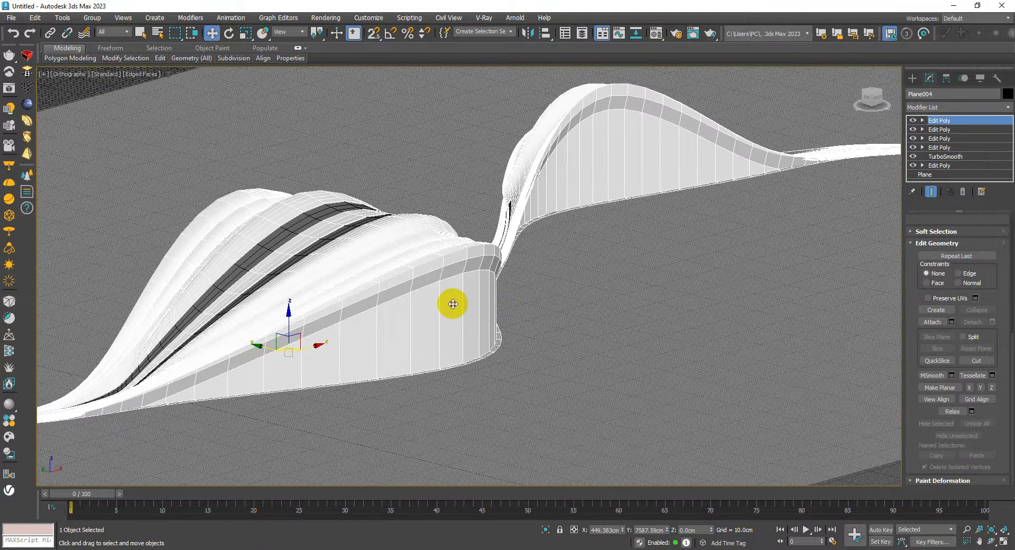
pyautogui.press('p')
pyautogui.press('z')
pyautogui.moveTo(508, 259)
pyautogui.keyDown('alt'); pyautogui.mouseDown(button='middle')
pyautogui.moveTo(462, 299)
pyautogui.moveTo(526, 228)
pyautogui.moveTo(506, 253)
pyautogui.moveTo(437, 285)
pyautogui.moveTo(443, 238)
pyautogui.mouseUp(button='middle'); pyautogui.keyUp('alt')
pyautogui.scroll(3, 464, 312)
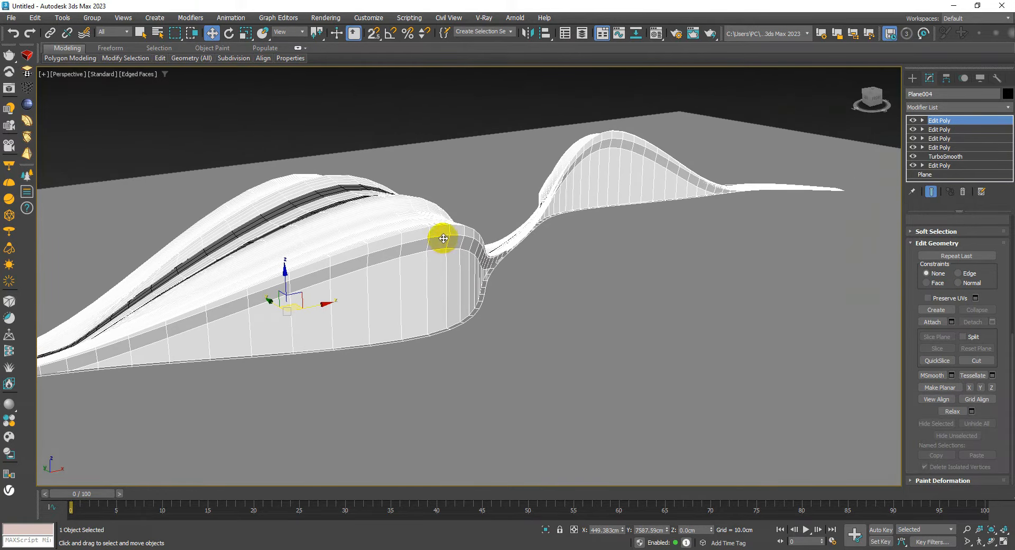
pyautogui.press('4')
pyautogui.click(432, 233)
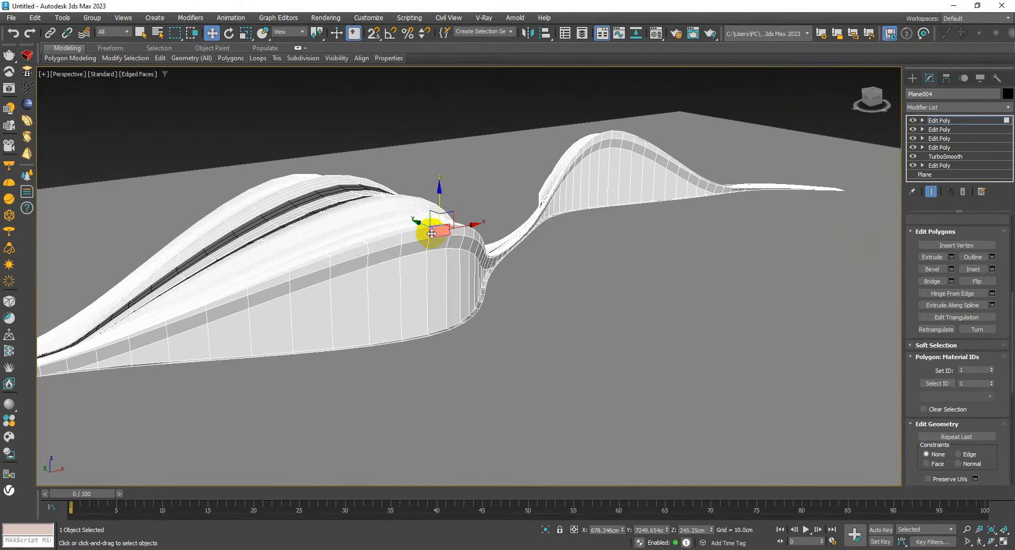
pyautogui.keyDown('shift'); pyautogui.click(424, 230); pyautogui.keyUp('shift')
pyautogui.keyDown('alt'); pyautogui.moveTo(424, 229); pyautogui.dragTo(465, 234, button='middle'); pyautogui.keyUp('alt')
pyautogui.scroll(2, 470, 250)
# Step: Select the full ring of short edges crossing the slanted band above the recessed wall
pyautogui.press('2')
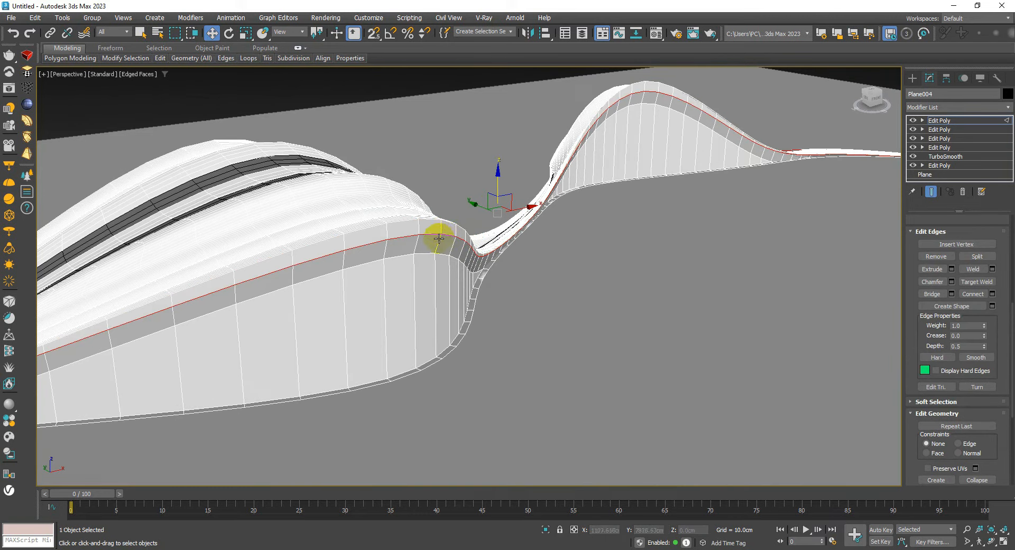
pyautogui.click(439, 238)
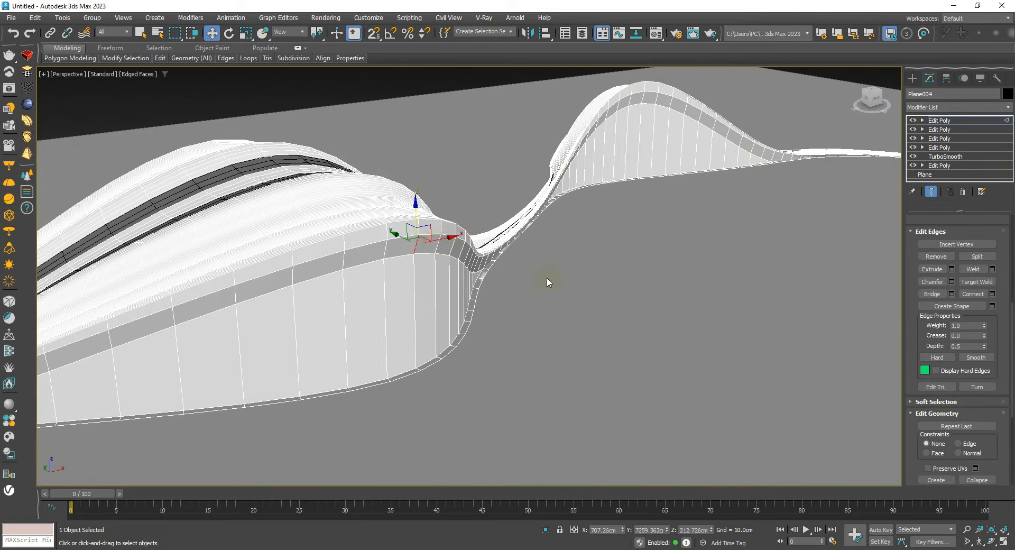
pyautogui.moveTo(995, 331); pyautogui.dragTo(995, 521)
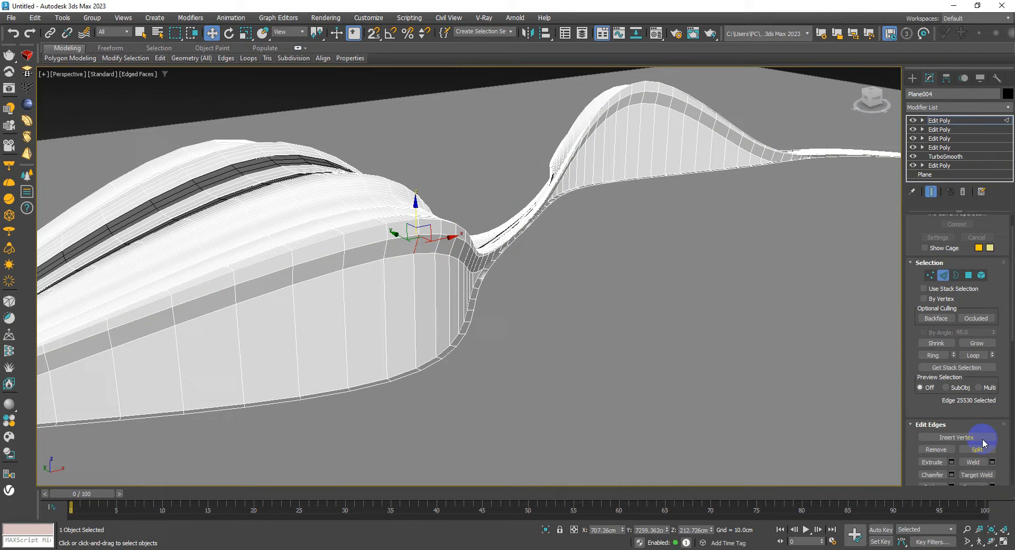
pyautogui.click(933, 355)
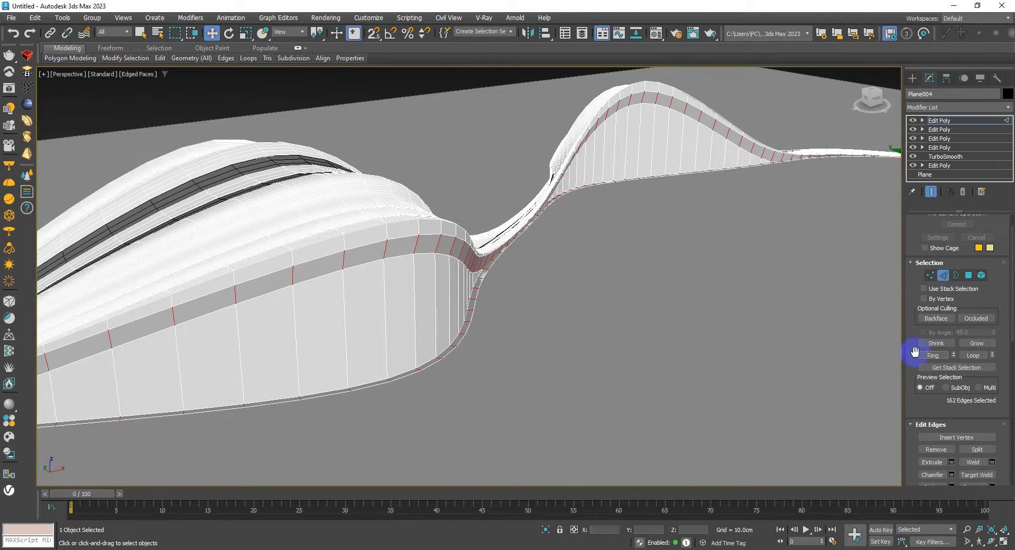
pyautogui.keyDown('alt'); pyautogui.moveTo(503, 281); pyautogui.dragTo(509, 270, button='middle'); pyautogui.keyUp('alt')
# Step: Connect the ringed band edges with 2 segments, a pinch of -30 and a slide of 0, and leave edge editing
pyautogui.rightClick(508, 270)
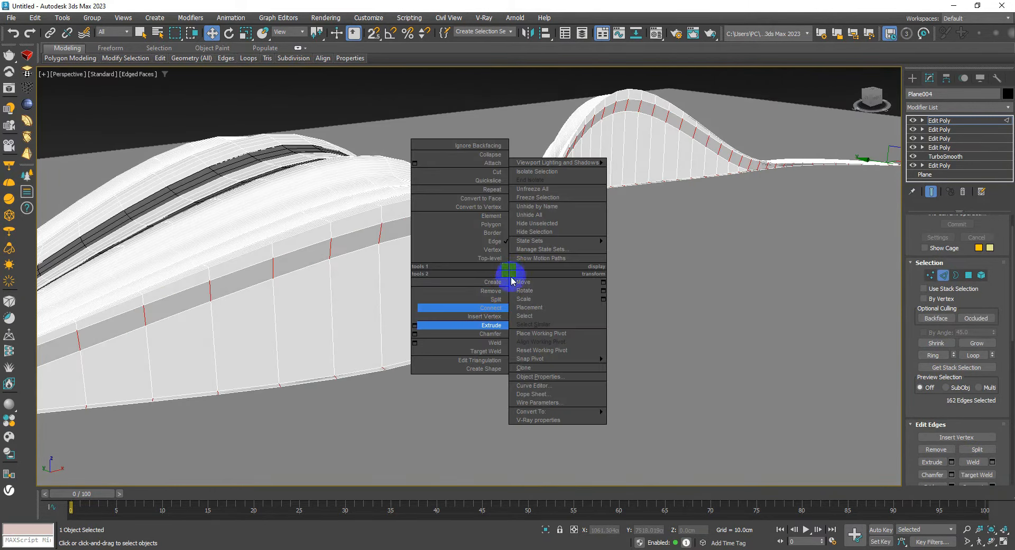
pyautogui.click(417, 308)
pyautogui.click(477, 281)
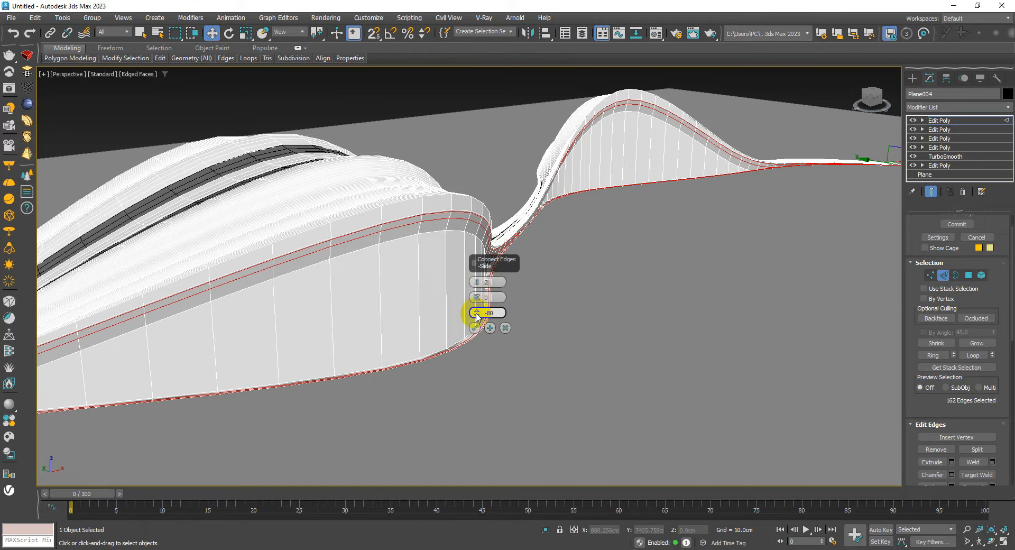
pyautogui.rightClick(476, 313)
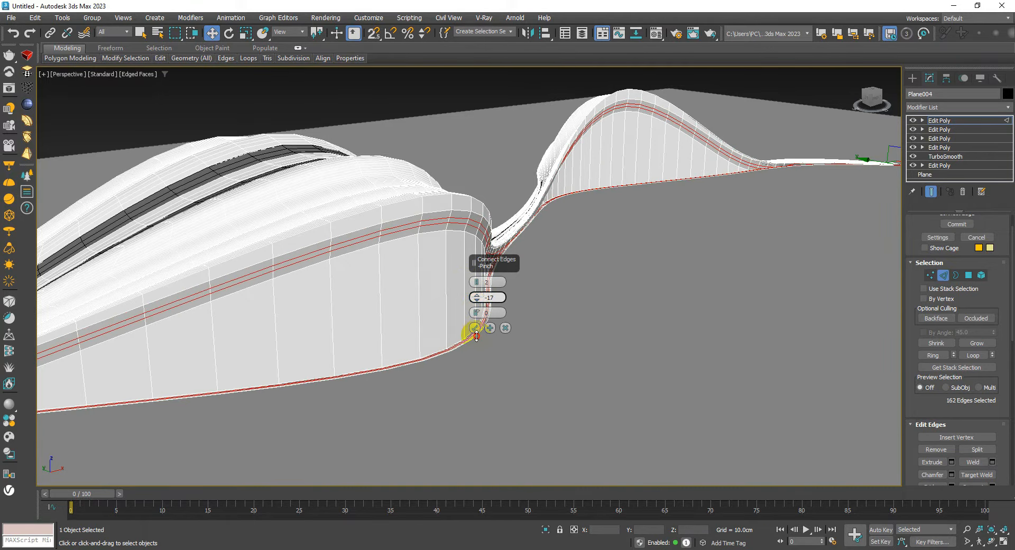
pyautogui.keyDown('alt'); pyautogui.moveTo(542, 235); pyautogui.dragTo(501, 243, button='middle'); pyautogui.keyUp('alt')
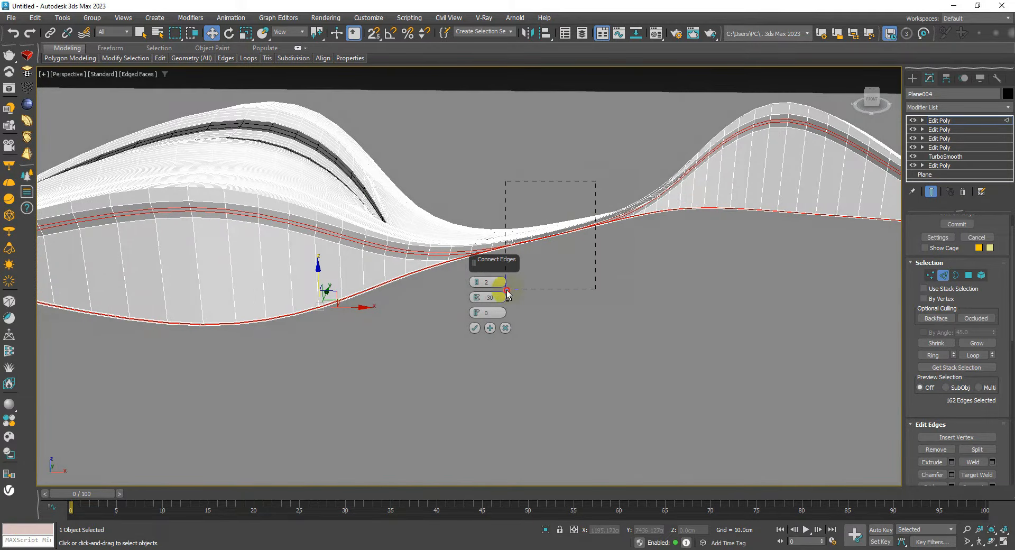
pyautogui.moveTo(579, 252); pyautogui.dragTo(297, 225, button='middle')
pyautogui.scroll(-2, 665, 276)
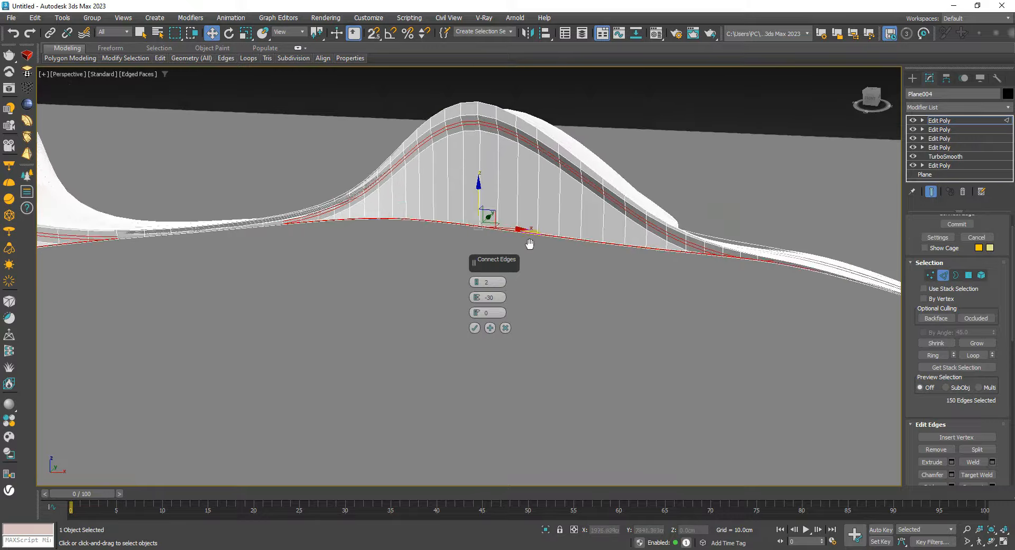
pyautogui.keyDown('alt'); pyautogui.moveTo(528, 245); pyautogui.dragTo(552, 224, button='middle'); pyautogui.keyUp('alt')
pyautogui.scroll(-3, 472, 192)
pyautogui.moveTo(476, 201); pyautogui.dragTo(649, 182, button='middle')
pyautogui.scroll(3, 411, 261)
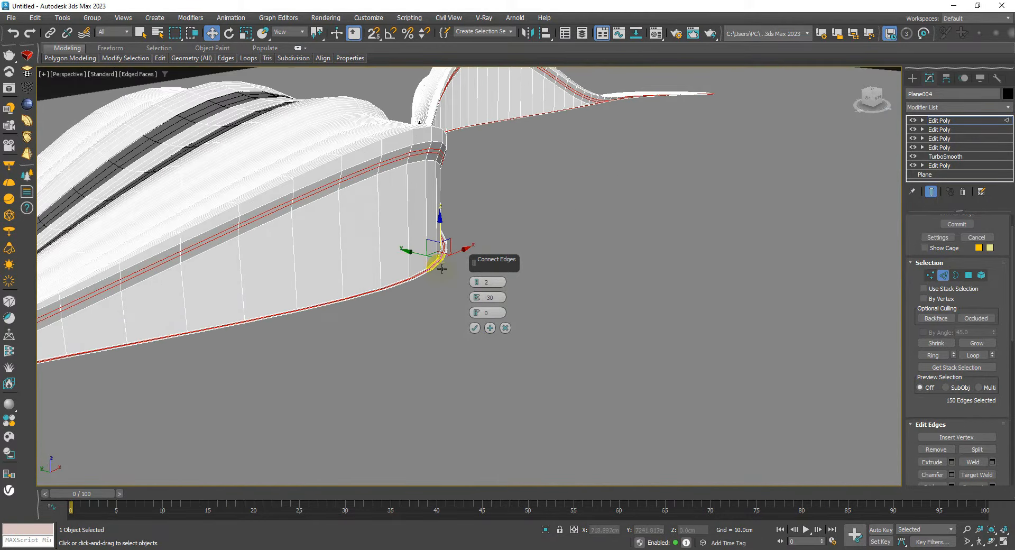
pyautogui.keyDown('alt'); pyautogui.moveTo(442, 269); pyautogui.dragTo(494, 311, button='middle'); pyautogui.keyUp('alt')
pyautogui.click(475, 328)
pyautogui.press('2')
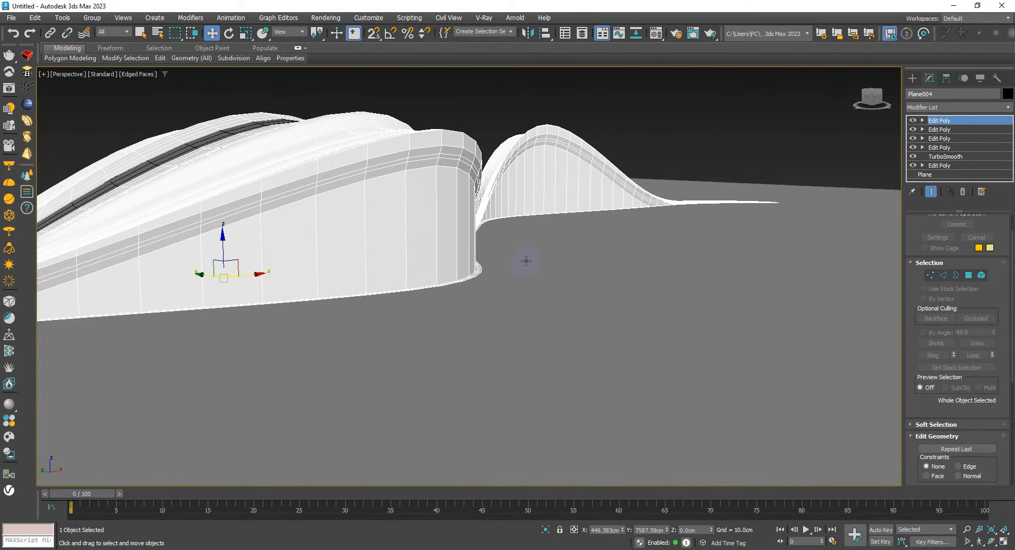
# Step: Raise the ground plane by about 4.6 cm to cover the wall's lower rim
pyautogui.click(526, 261)
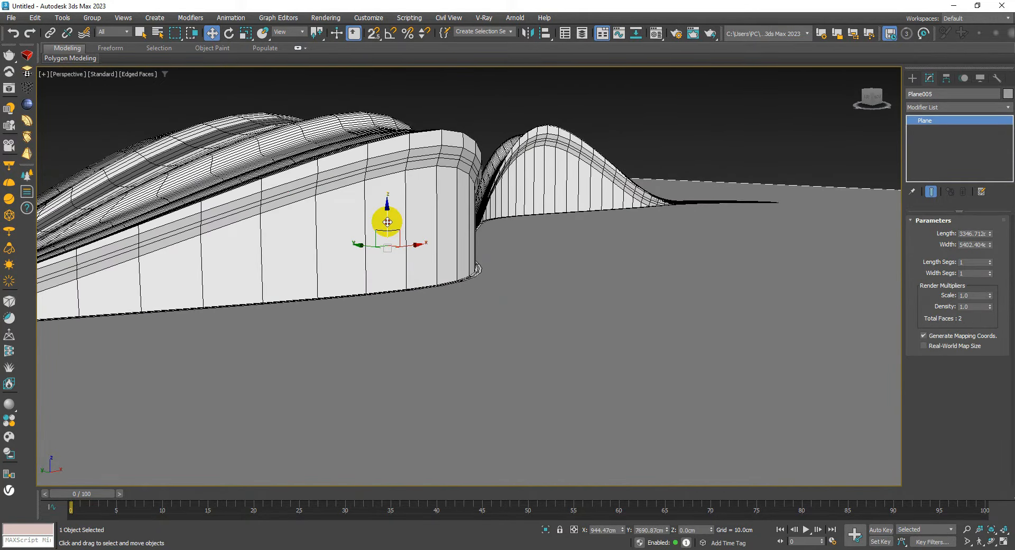
pyautogui.moveTo(388, 221); pyautogui.dragTo(387, 219)
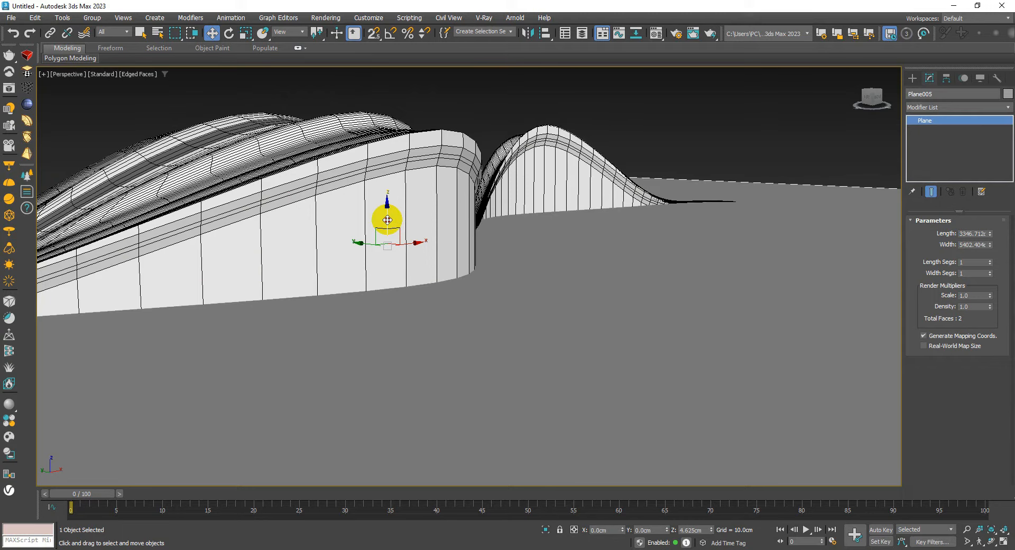
# Step: Select the full loops of narrow middle-strip polygons in the slanted band above both the near and far walls
pyautogui.click(453, 226)
pyautogui.press('4')
pyautogui.click(449, 157)
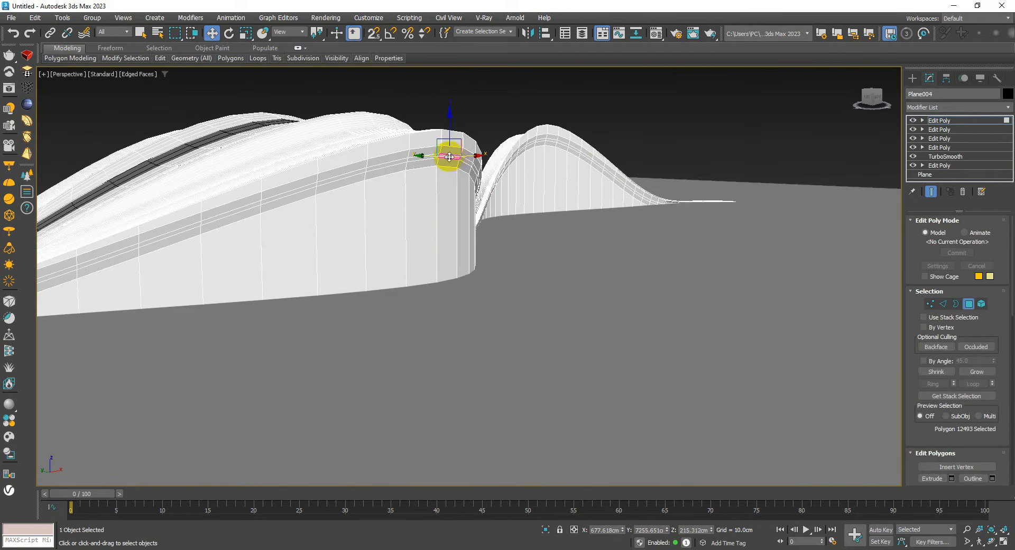
pyautogui.keyDown('shift'); pyautogui.click(432, 157); pyautogui.keyUp('shift')
pyautogui.keyDown('alt'); pyautogui.moveTo(453, 179); pyautogui.dragTo(407, 198, button='middle'); pyautogui.keyUp('alt')
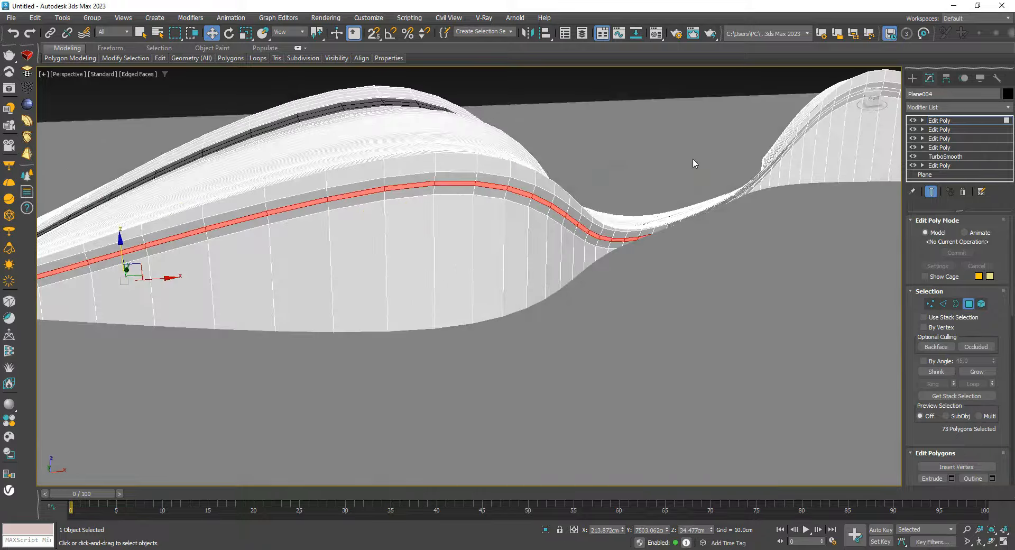
pyautogui.moveTo(696, 164); pyautogui.dragTo(545, 203, button='middle')
pyautogui.scroll(3, 628, 160)
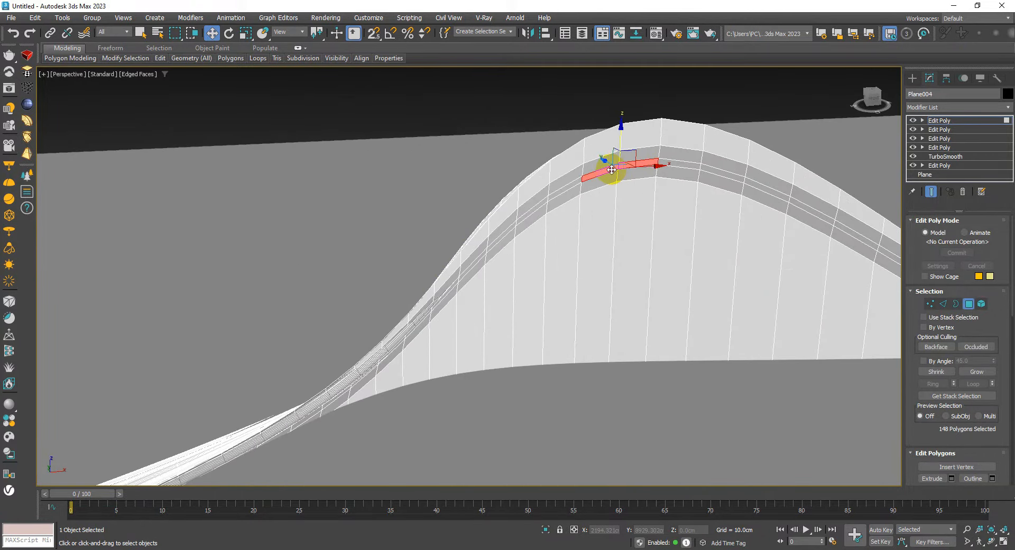
pyautogui.keyDown('ctrl'); pyautogui.keyDown('shift'); pyautogui.click(611, 170); pyautogui.keyUp('shift'); pyautogui.keyUp('ctrl')
# Step: Detach the selected narrow strip polygons from the main shape as a separate object
pyautogui.scroll(-4, 508, 260)
pyautogui.keyDown('alt'); pyautogui.moveTo(501, 269); pyautogui.dragTo(539, 257, button='middle'); pyautogui.keyUp('alt')
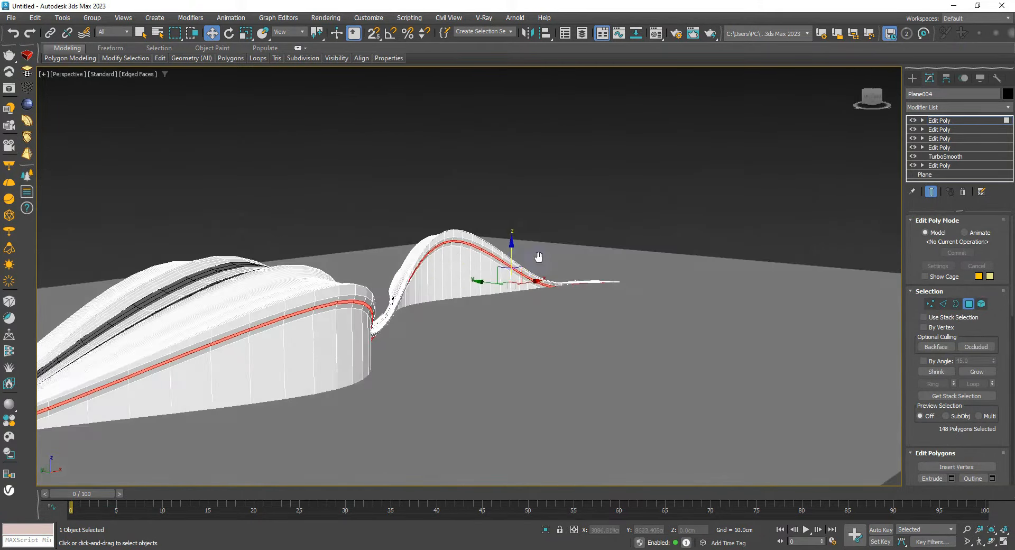
pyautogui.scroll(2, 442, 314)
pyautogui.scroll(2, 487, 287)
pyautogui.scroll(4, 431, 253)
pyautogui.rightClick(437, 259)
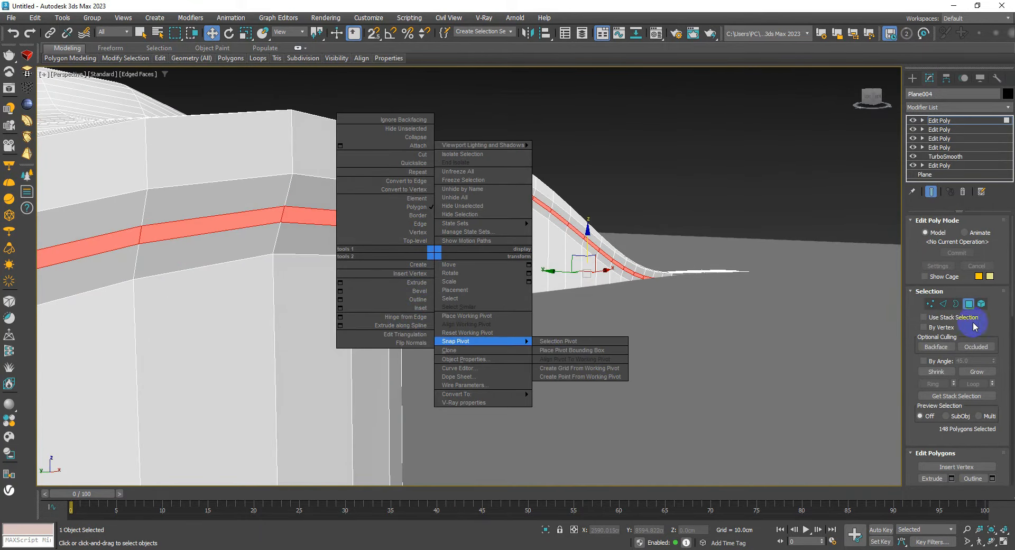
pyautogui.scroll(-10, 1003, 254)
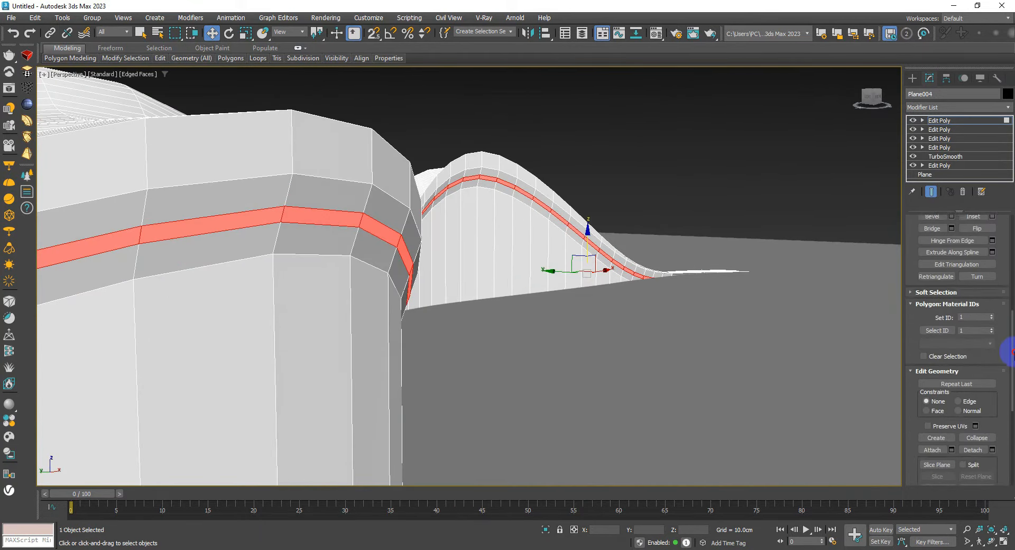
pyautogui.click(973, 403)
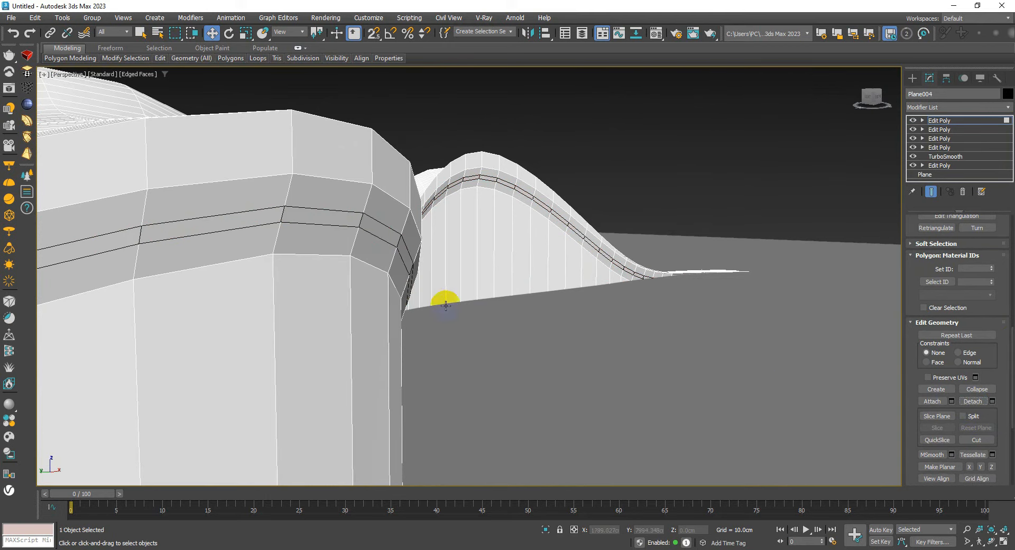
# Step: Select the detached rim strip and give it the white Material #18
pyautogui.scroll(-4, 433, 281)
pyautogui.keyDown('alt'); pyautogui.moveTo(419, 262); pyautogui.dragTo(392, 267, button='middle'); pyautogui.keyUp('alt')
pyautogui.press('4')
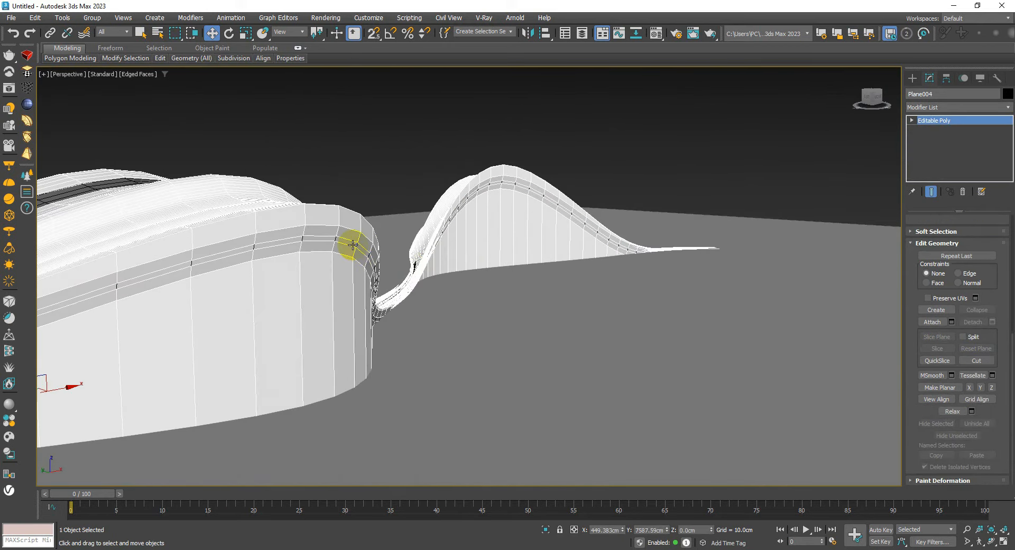
pyautogui.click(427, 275)
pyautogui.press('m')
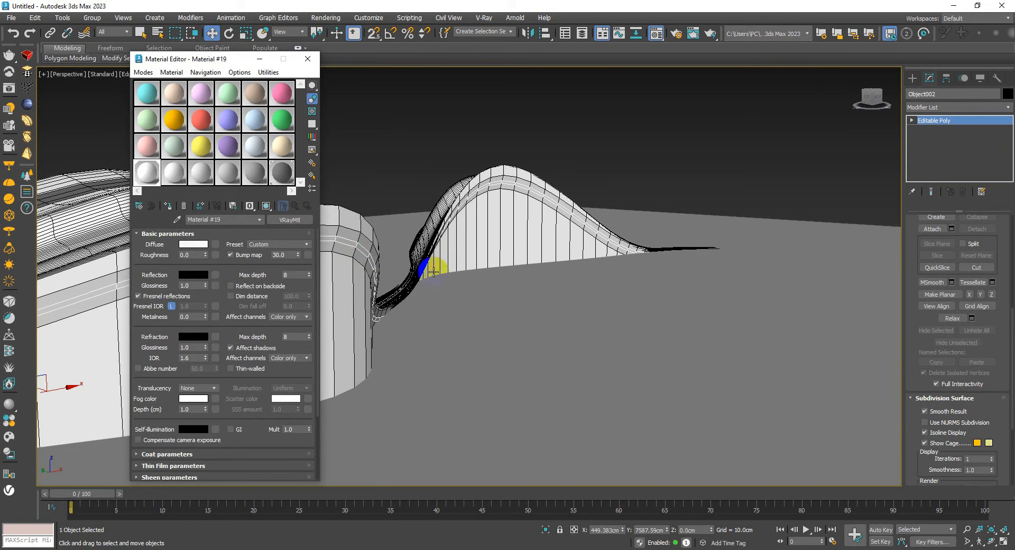
pyautogui.click(284, 152)
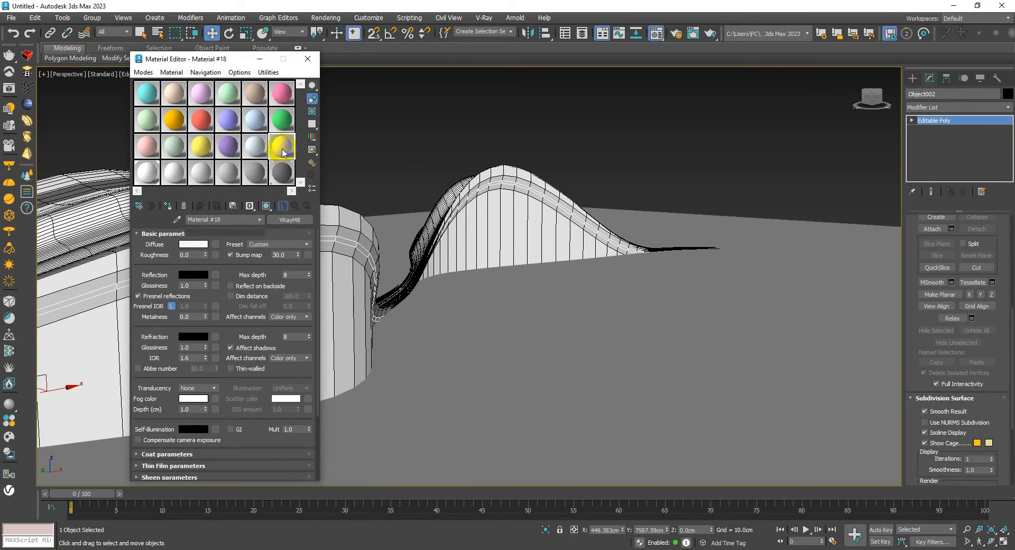
# Step: Set the diffuse colour of Material #18 to a pale beige, RGB 221, 185, 168
pyautogui.click(202, 245)
pyautogui.moveTo(105, 196); pyautogui.dragTo(102, 217)
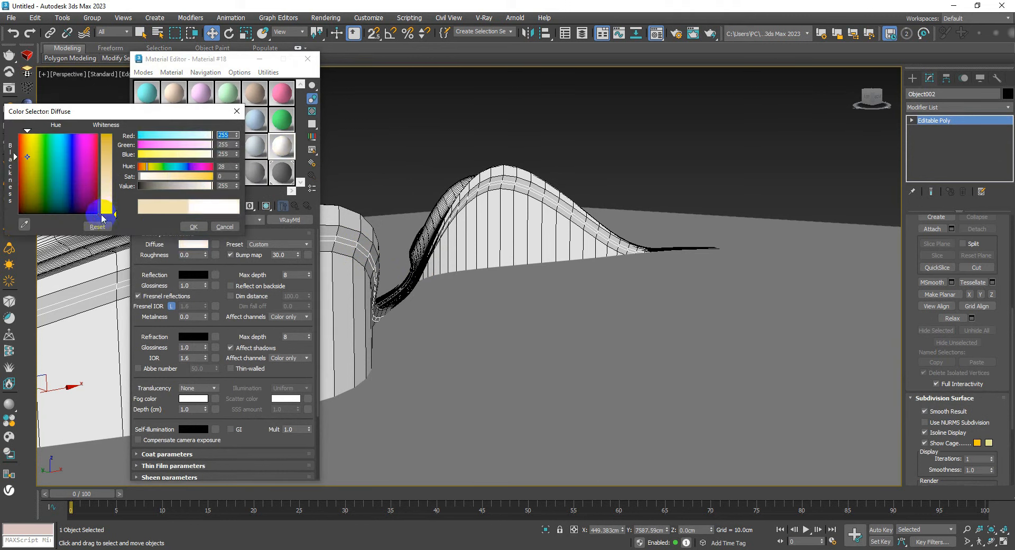
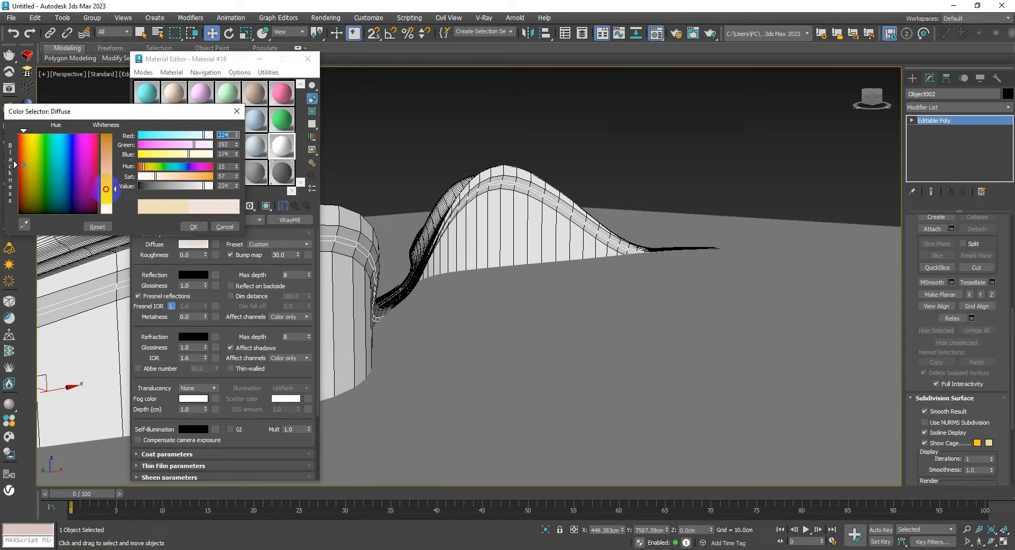
pyautogui.moveTo(106, 188); pyautogui.dragTo(106, 186)
pyautogui.click(193, 227)
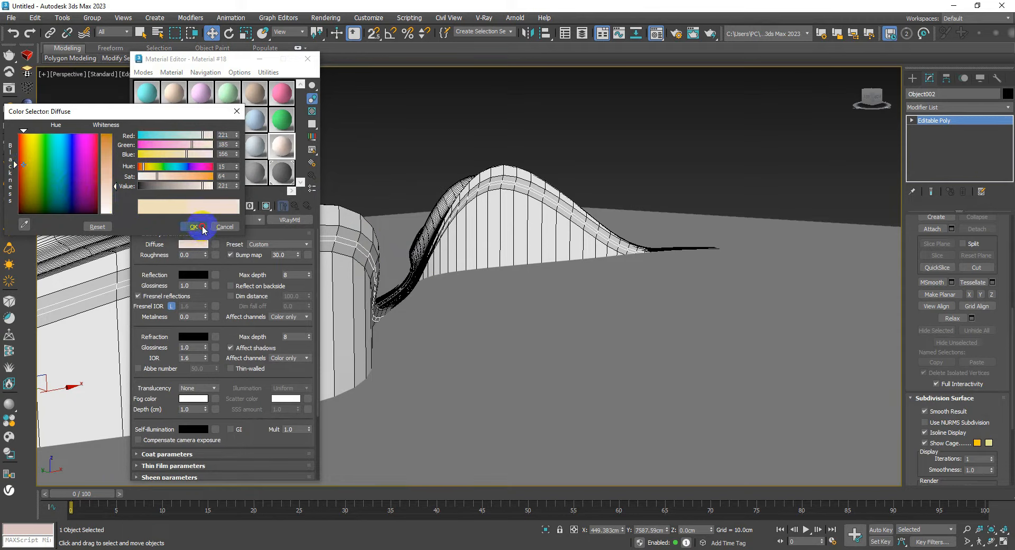
pyautogui.click(201, 227)
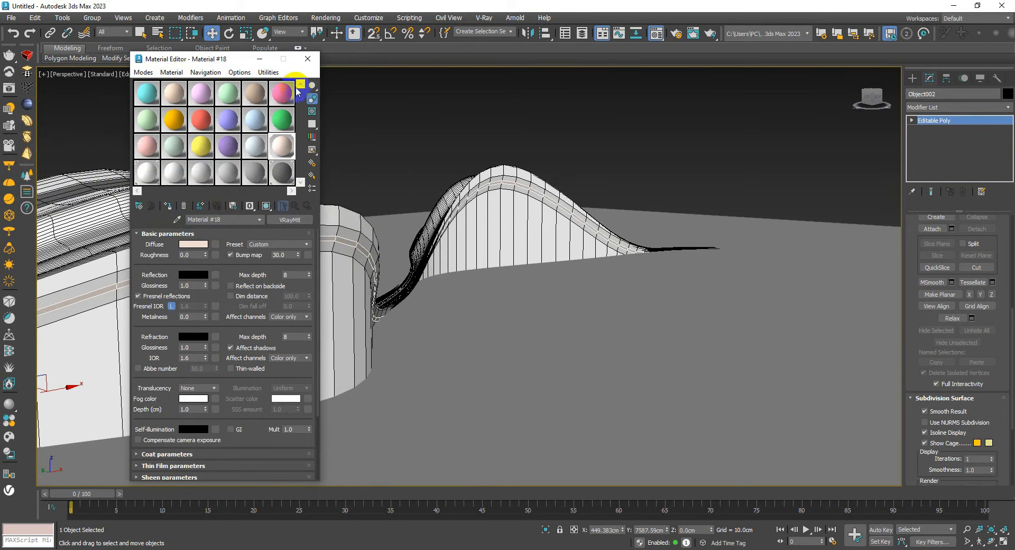
pyautogui.click(313, 59)
# Step: Select the main shape, use Material #19 for it and set that material's diffuse colour to light grey, RGB 181, 181, 181
pyautogui.moveTo(261, 260); pyautogui.dragTo(352, 239, button='middle')
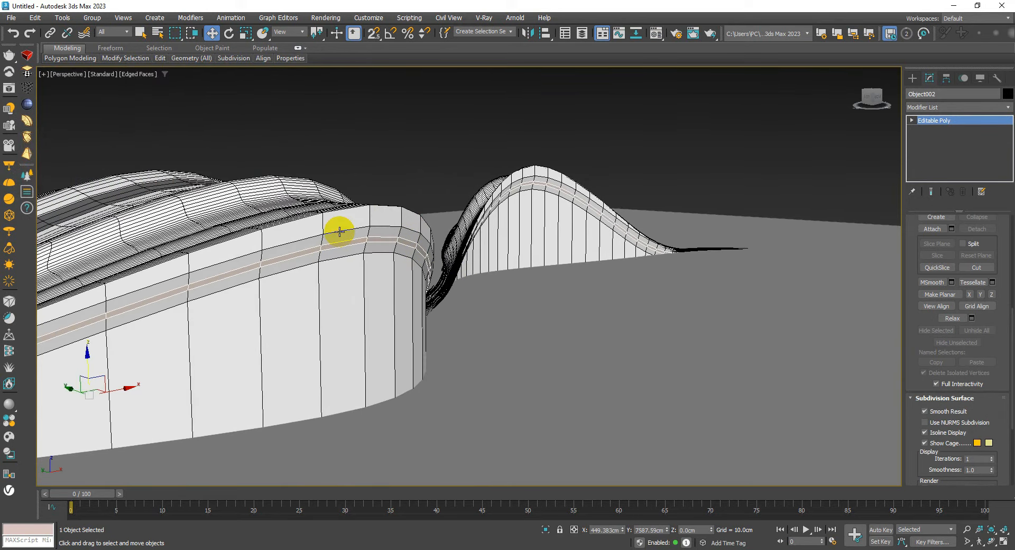
pyautogui.click(339, 232)
pyautogui.press('m')
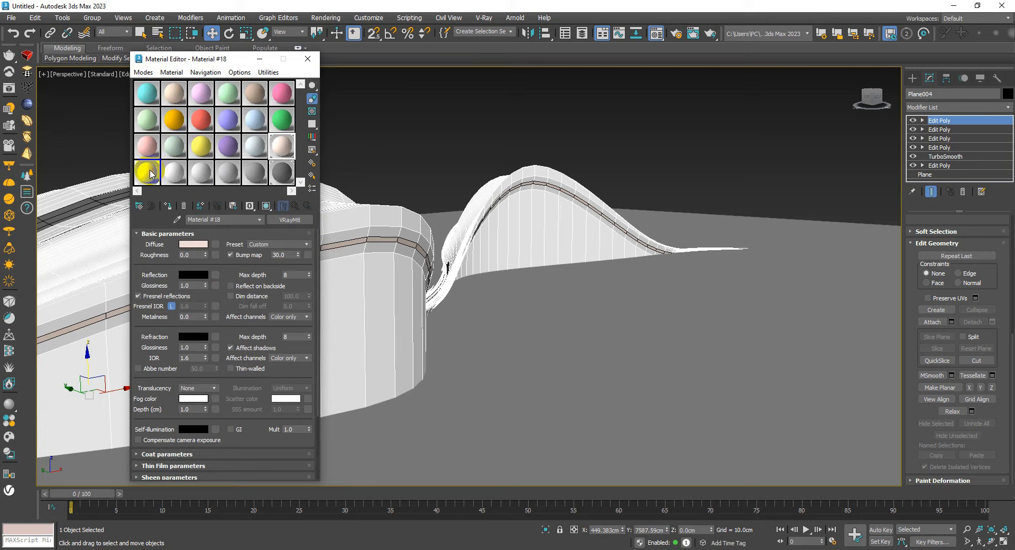
pyautogui.click(193, 246)
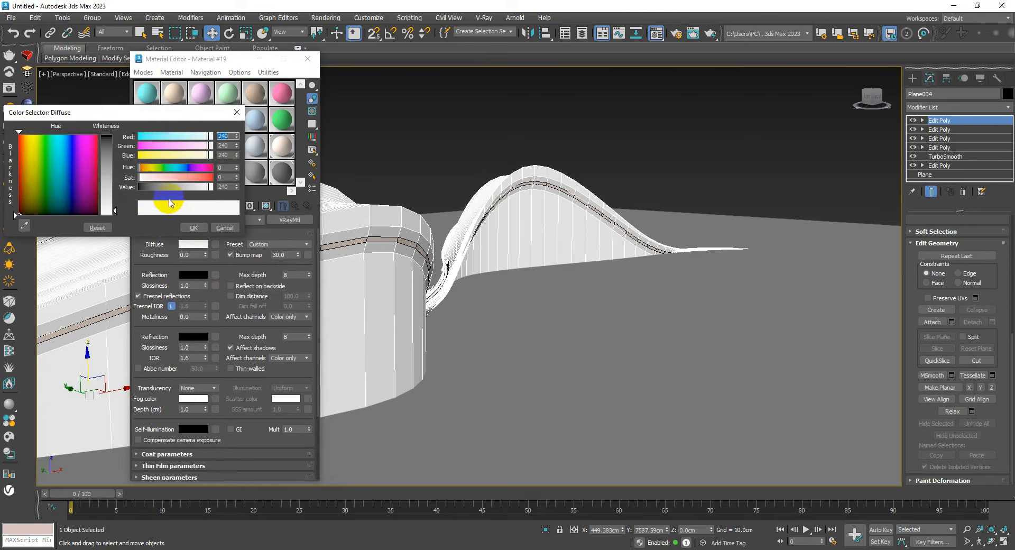
pyautogui.moveTo(109, 202); pyautogui.dragTo(107, 200)
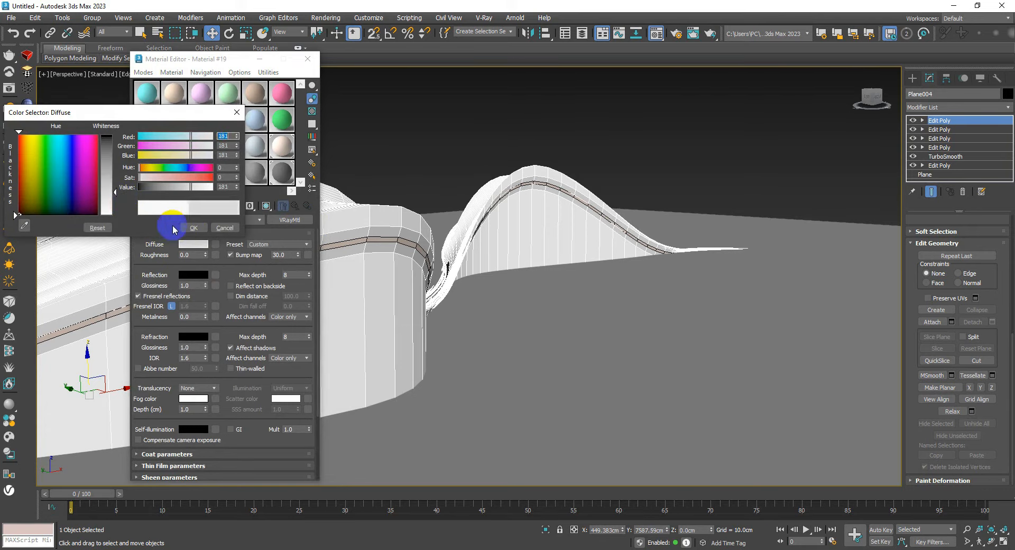
pyautogui.click(191, 227)
pyautogui.click(308, 63)
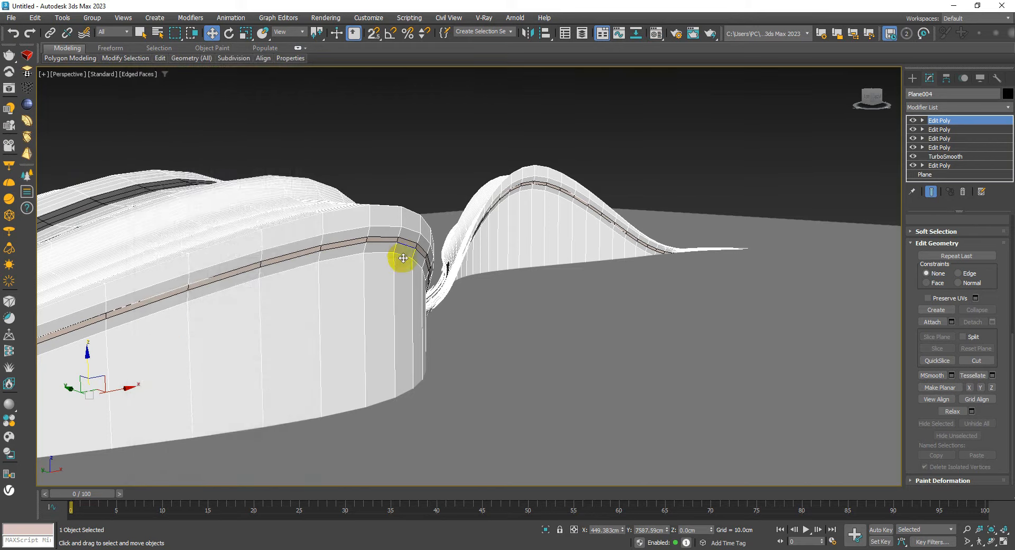
# Step: Turn edged faces off and select the full loop of side-wall polygons beneath the overhanging rim
pyautogui.moveTo(401, 258)
pyautogui.mouseDown(button='middle')
pyautogui.moveTo(435, 273)
pyautogui.moveTo(405, 221)
pyautogui.mouseUp(button='middle')
pyautogui.press('F4')
pyautogui.scroll(-3, 381, 274)
pyautogui.keyDown('alt'); pyautogui.moveTo(405, 221); pyautogui.dragTo(399, 243); pyautogui.keyUp('alt')
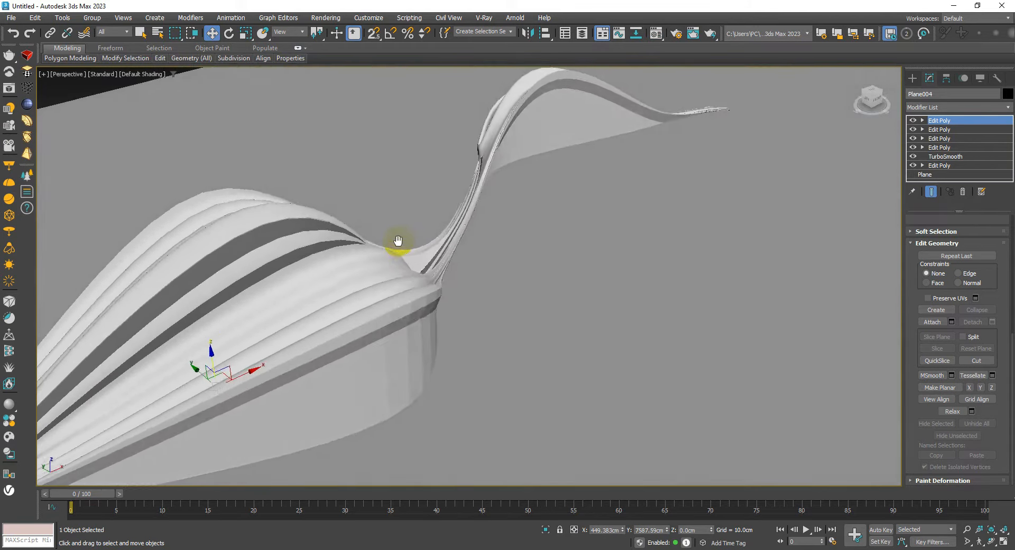
pyautogui.keyDown('alt'); pyautogui.moveTo(399, 243); pyautogui.dragTo(398, 217, button='middle'); pyautogui.keyUp('alt')
pyautogui.press('4')
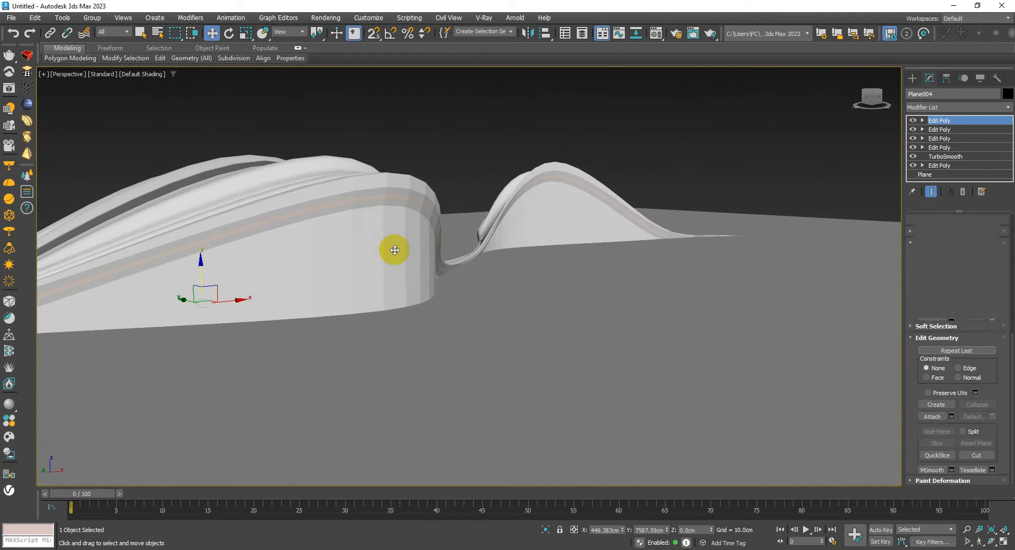
pyautogui.click(392, 248)
pyautogui.keyDown('shift'); pyautogui.click(372, 249); pyautogui.keyUp('shift')
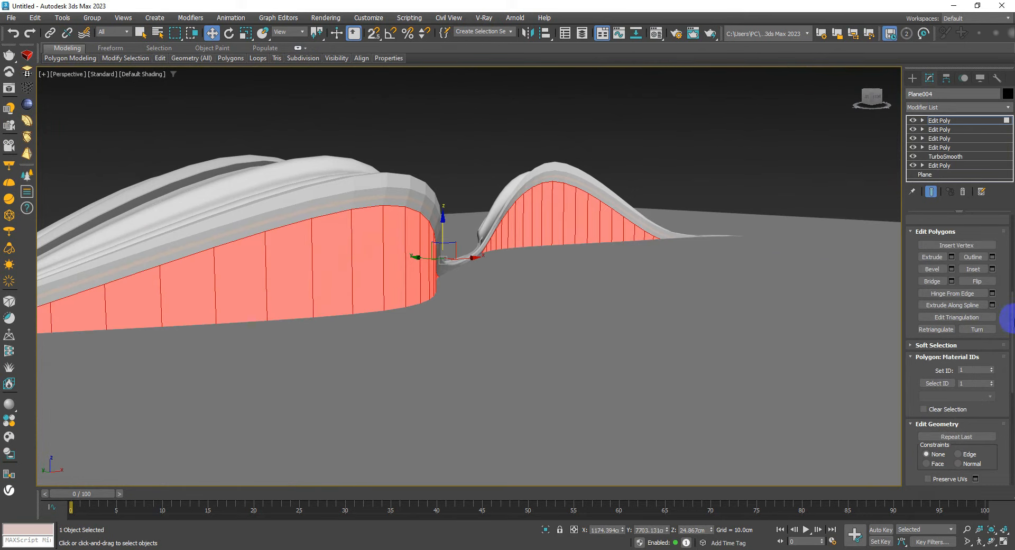
# Step: Detach the selected side-wall polygons as a separate object and leave polygon editing
pyautogui.moveTo(1010, 320); pyautogui.dragTo(1005, 426)
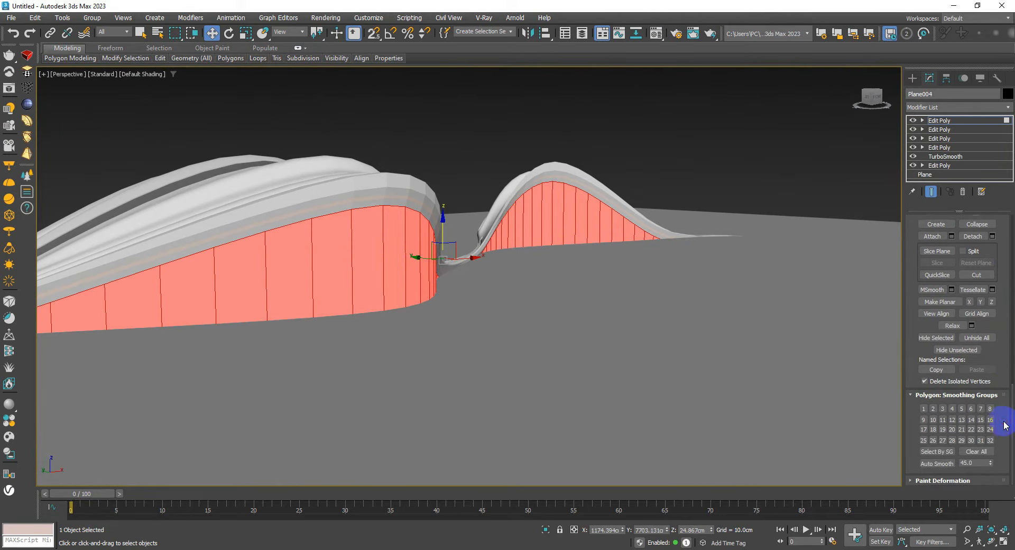
pyautogui.click(971, 241)
pyautogui.keyDown('alt'); pyautogui.moveTo(369, 287); pyautogui.dragTo(361, 304, button='middle'); pyautogui.keyUp('alt')
pyautogui.press('4')
# Step: Make the detached side wall see-through in the viewport and turn edged faces back on
pyautogui.click(369, 297)
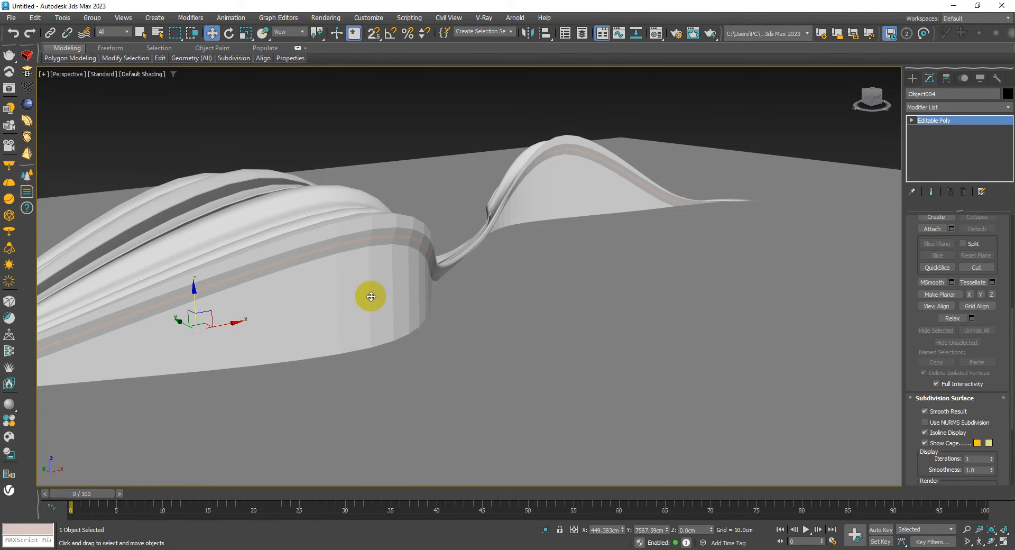
pyautogui.hotkey('alt', 'x')
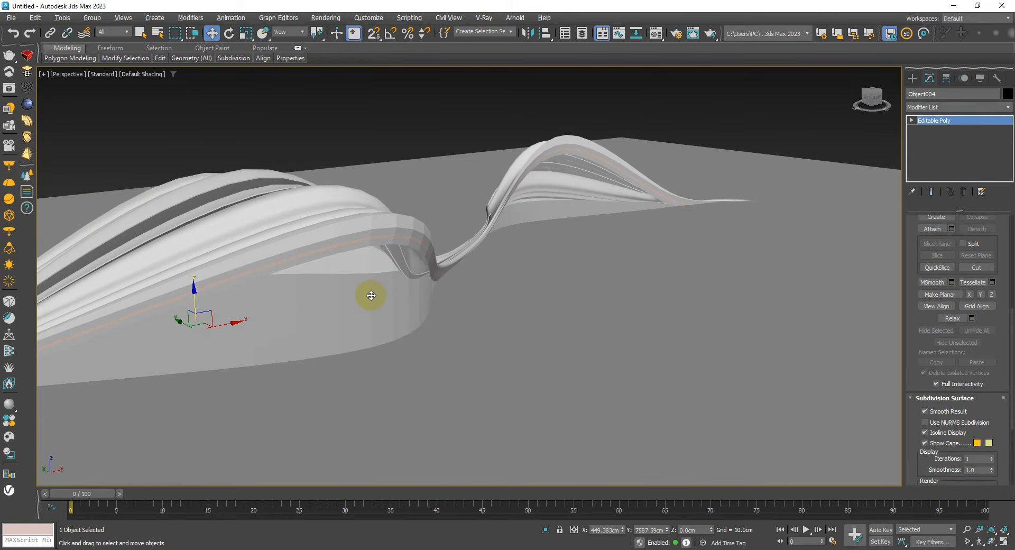
pyautogui.keyDown('alt'); pyautogui.moveTo(355, 288); pyautogui.dragTo(363, 279, button='middle'); pyautogui.keyUp('alt')
pyautogui.press('F4')
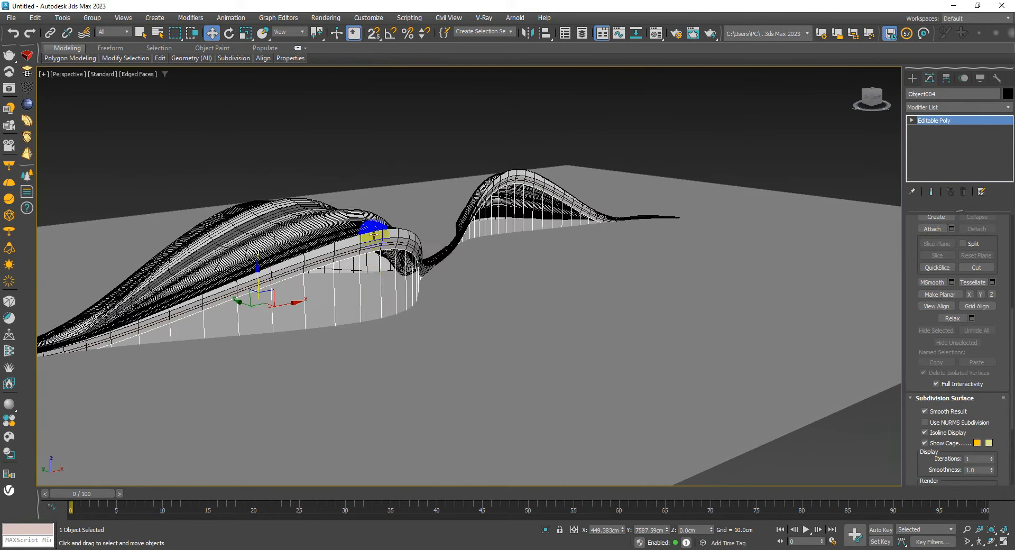
pyautogui.click(398, 131)
pyautogui.click(402, 305)
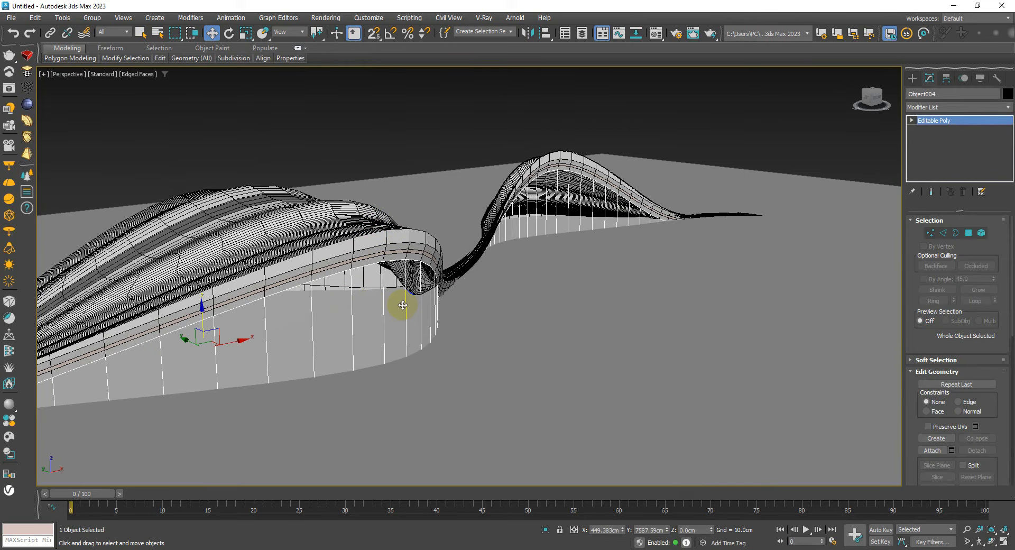
# Step: Clone the see-through wall in place and apply a Lattice modifier with struts only from edges and a 1.5 cm strut radius
pyautogui.hotkey('ctrl', 'v')
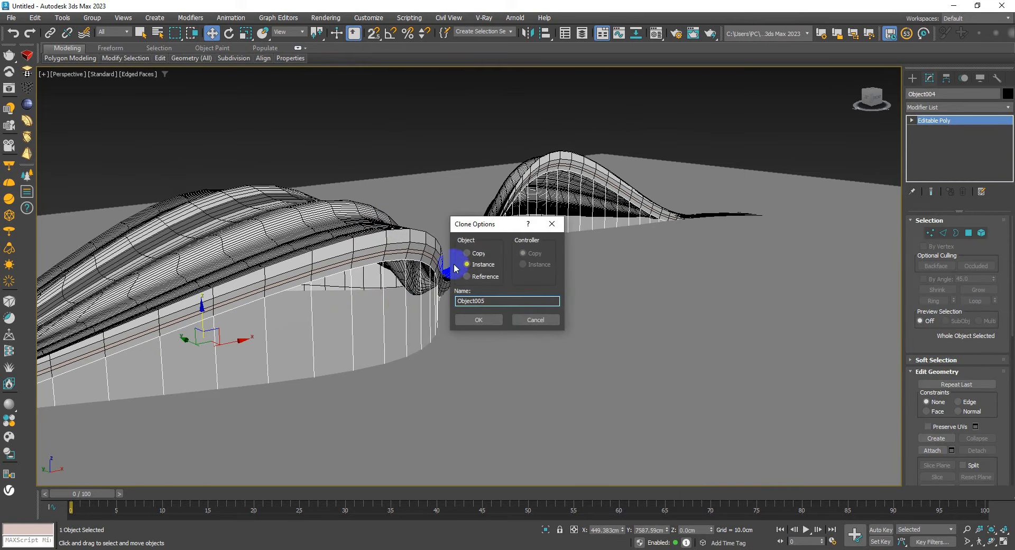
pyautogui.click(478, 320)
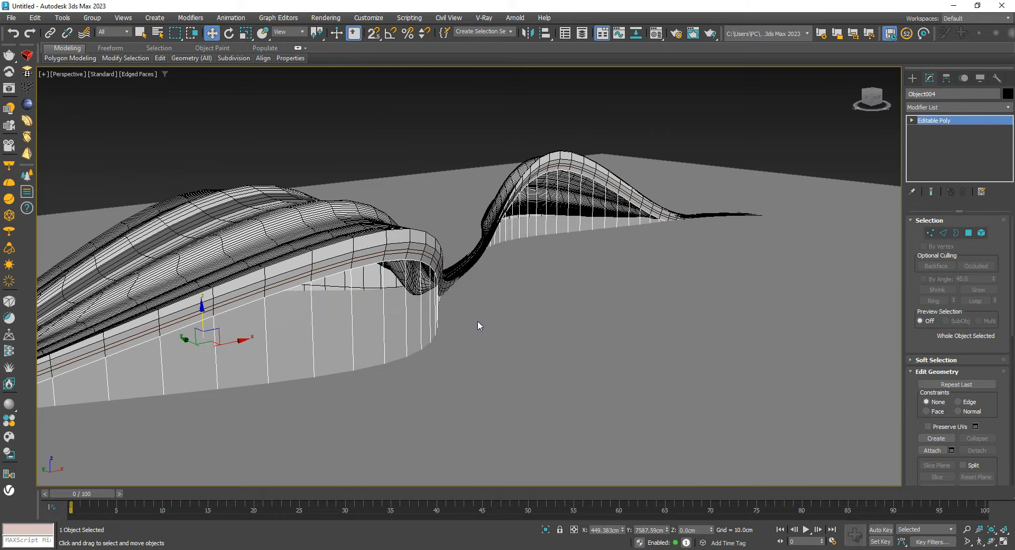
pyautogui.click(28, 89)
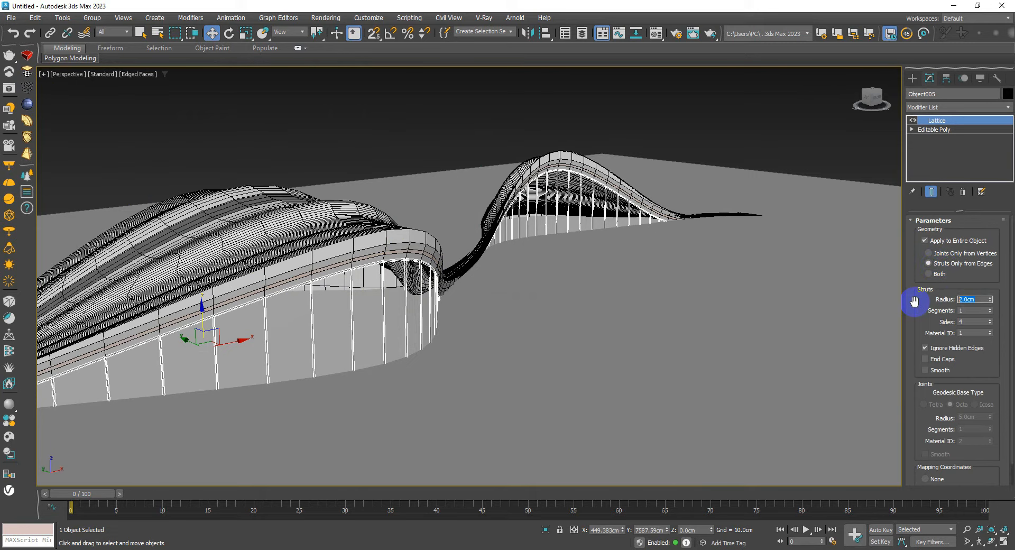
pyautogui.write('1.5')
pyautogui.press('Return')
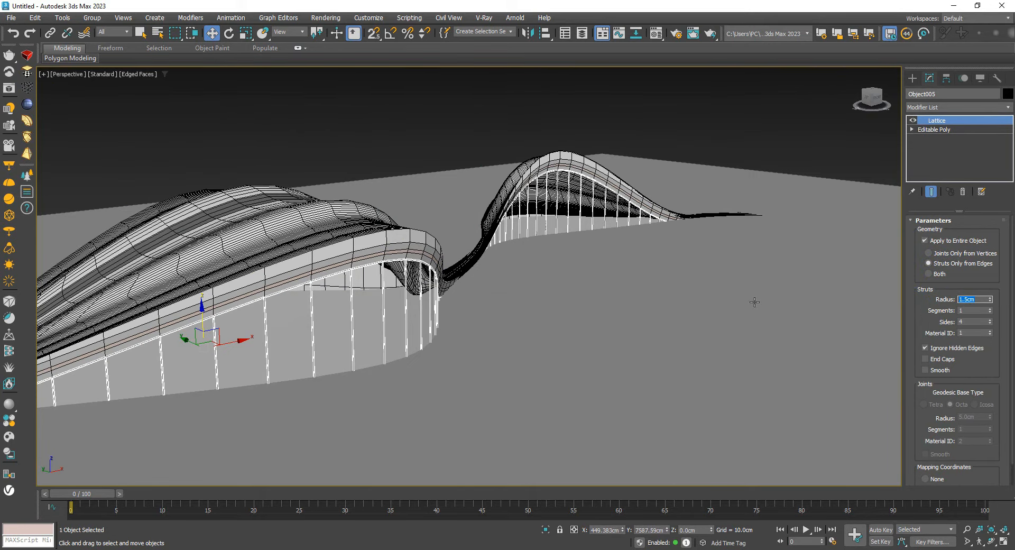
# Step: Turn edged faces off and select the main curvy shape
pyautogui.scroll(5, 445, 273)
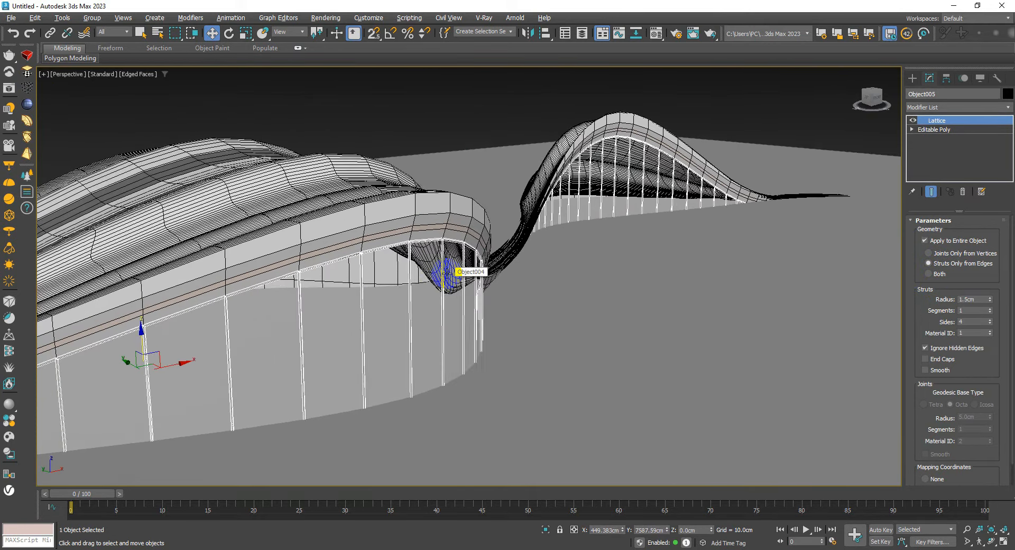
pyautogui.scroll(-1, 449, 271)
pyautogui.press('F4')
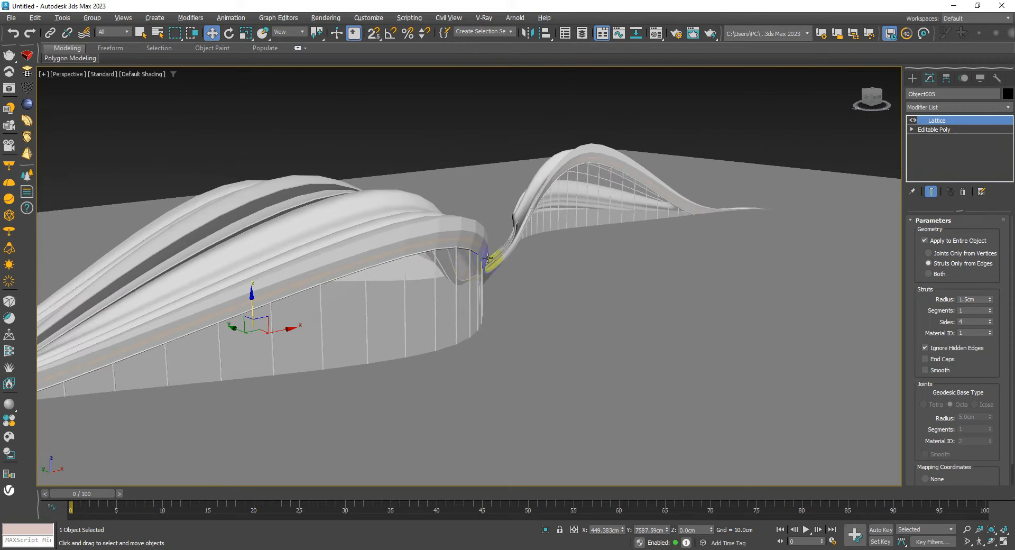
pyautogui.moveTo(467, 265)
pyautogui.keyDown('alt'); pyautogui.mouseDown(button='middle')
pyautogui.moveTo(528, 249)
pyautogui.moveTo(544, 250)
pyautogui.moveTo(516, 261)
pyautogui.moveTo(550, 266)
pyautogui.moveTo(408, 261)
pyautogui.moveTo(453, 288)
pyautogui.moveTo(420, 257)
pyautogui.moveTo(510, 259)
pyautogui.mouseUp(button='middle'); pyautogui.keyUp('alt')
pyautogui.scroll(6, 510, 259)
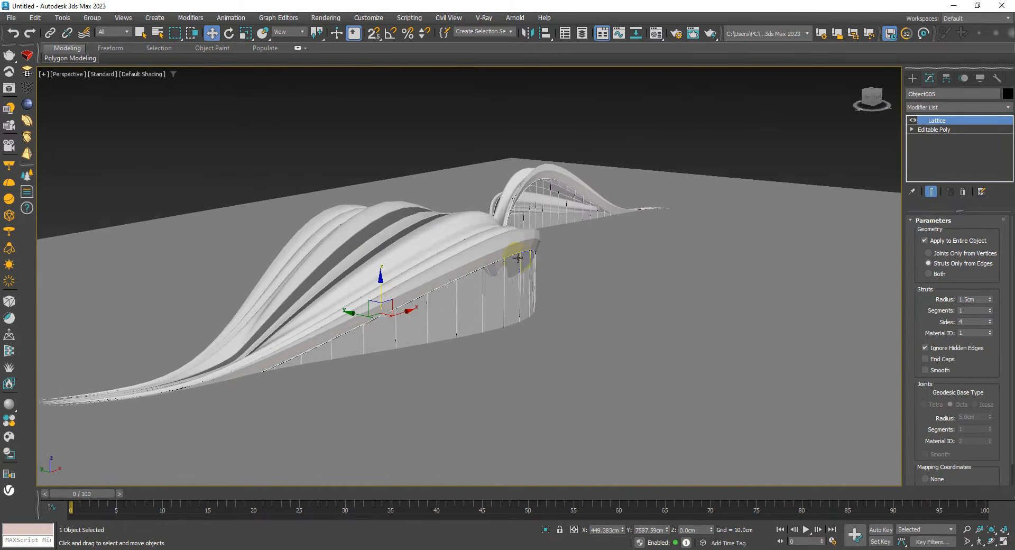
pyautogui.click(466, 248)
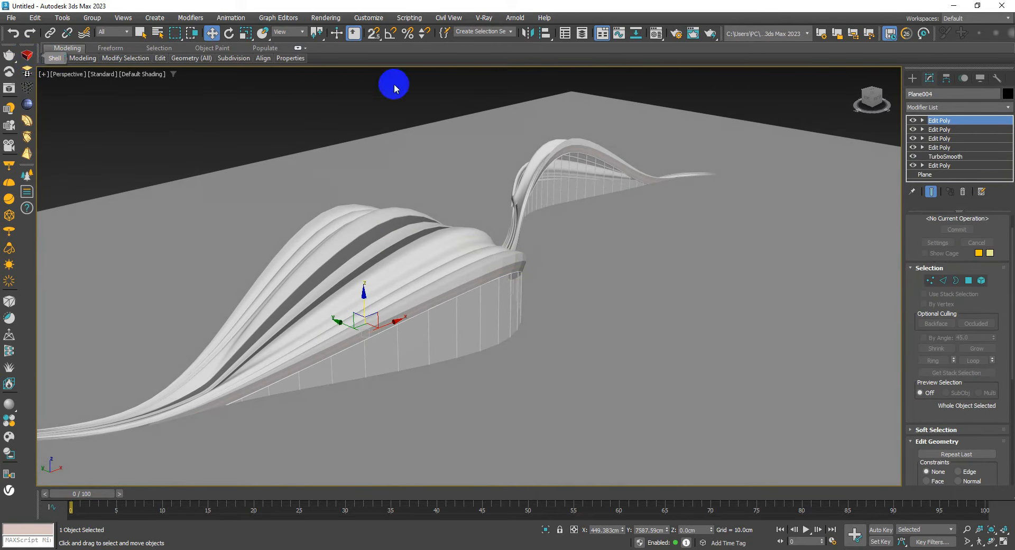
# Step: Thicken the main curvy shape with a Shell modifier, using a 1.0 cm outer amount
pyautogui.click(944, 106)
pyautogui.scroll(-1, 944, 112)
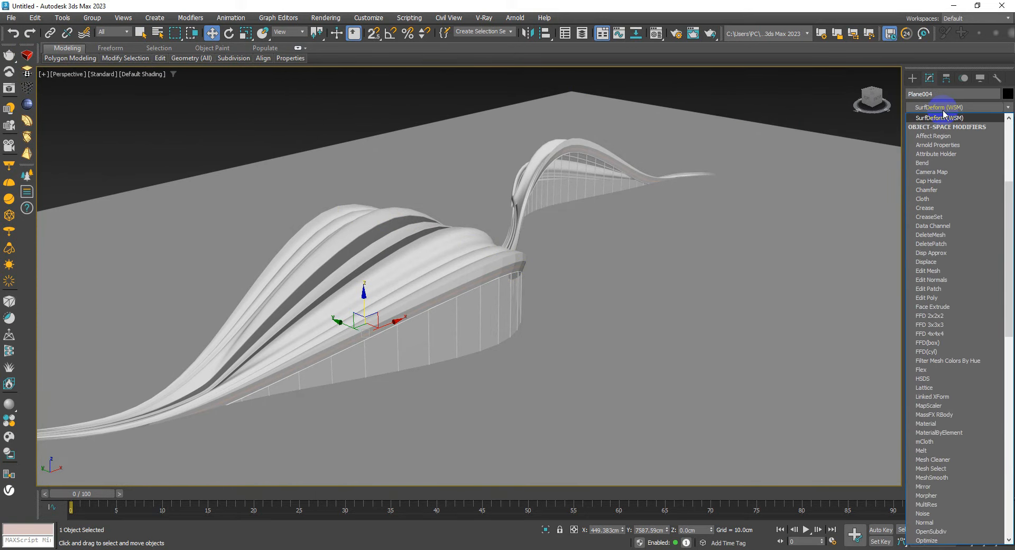
pyautogui.scroll(-20, 944, 112)
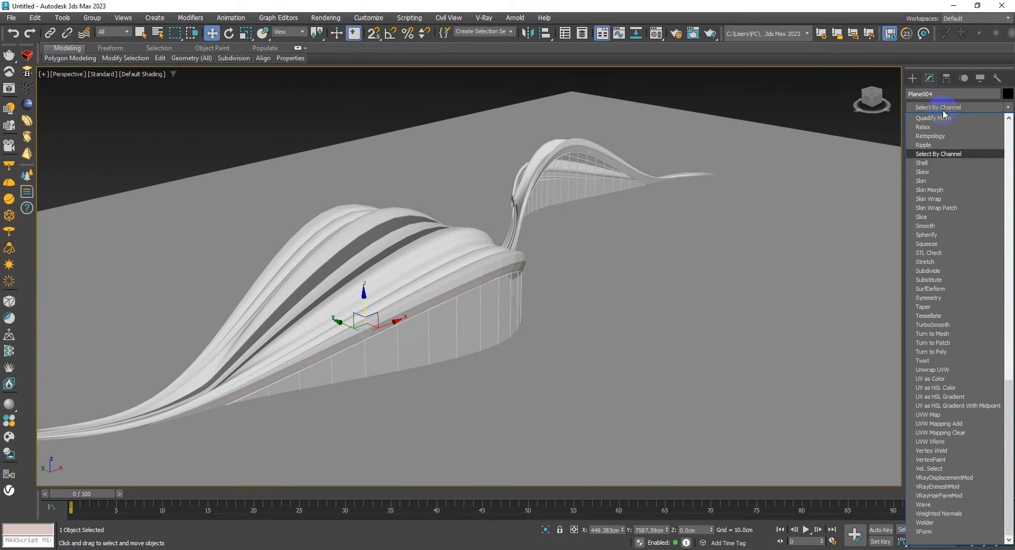
pyautogui.click(929, 163)
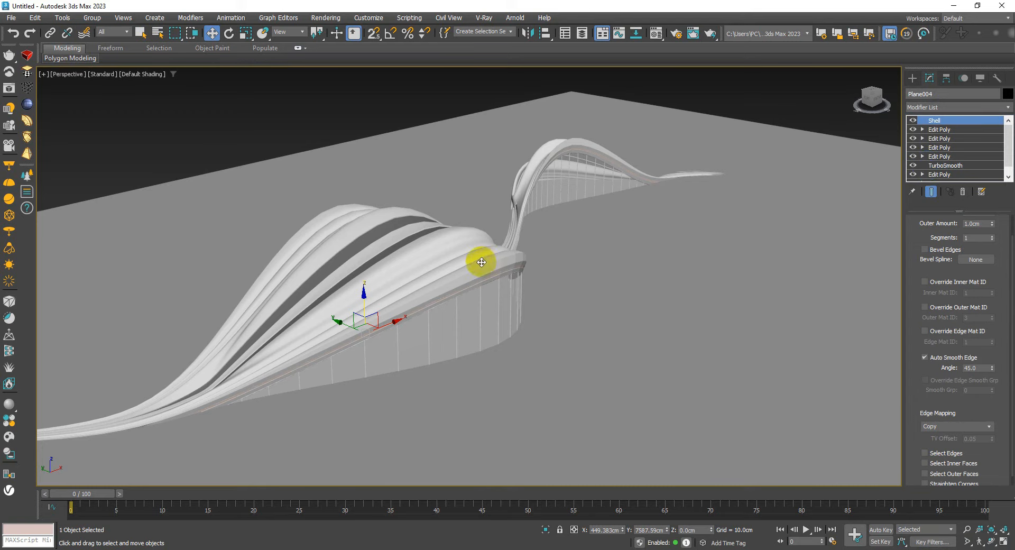
pyautogui.keyDown('alt'); pyautogui.moveTo(481, 262); pyautogui.dragTo(482, 245, button='middle'); pyautogui.keyUp('alt')
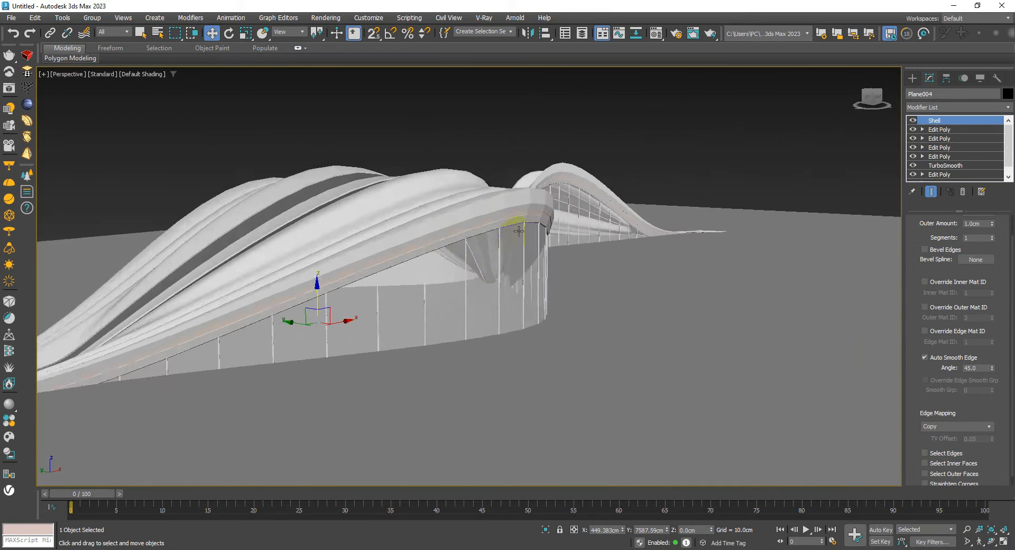
pyautogui.scroll(5, 518, 231)
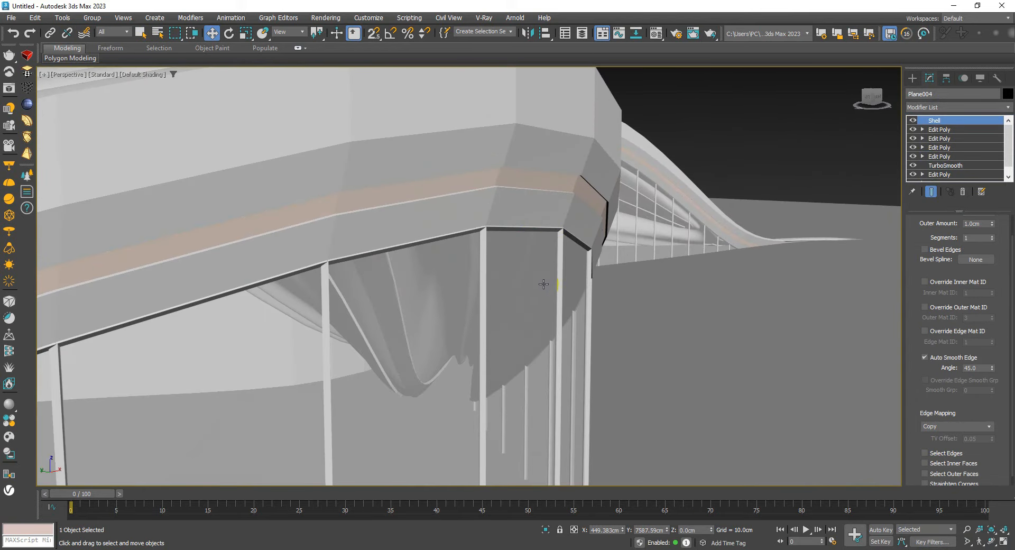
pyautogui.scroll(-6, 531, 282)
pyautogui.moveTo(528, 277)
pyautogui.keyDown('alt'); pyautogui.mouseDown(button='middle')
pyautogui.moveTo(511, 306)
pyautogui.moveTo(540, 217)
pyautogui.moveTo(566, 213)
pyautogui.moveTo(523, 254)
pyautogui.moveTo(513, 240)
pyautogui.mouseUp(button='middle'); pyautogui.keyUp('alt')
pyautogui.scroll(-3, 523, 263)
# Step: Turn edged faces back on, then clear the selection and reselect the main curvy shape
pyautogui.press('F4')
pyautogui.scroll(-3, 523, 253)
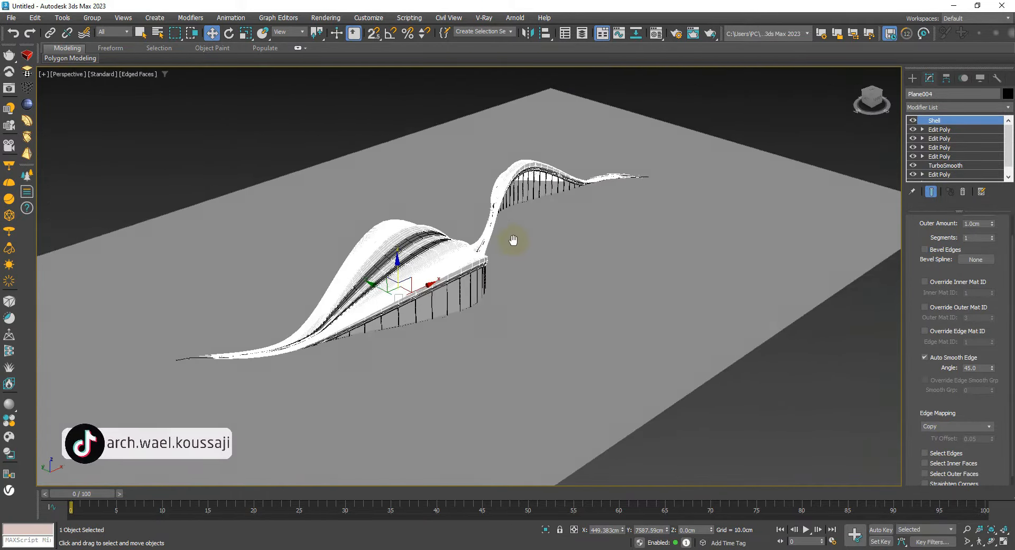
pyautogui.click(560, 240)
pyautogui.hotkey('ctrl', 'd')
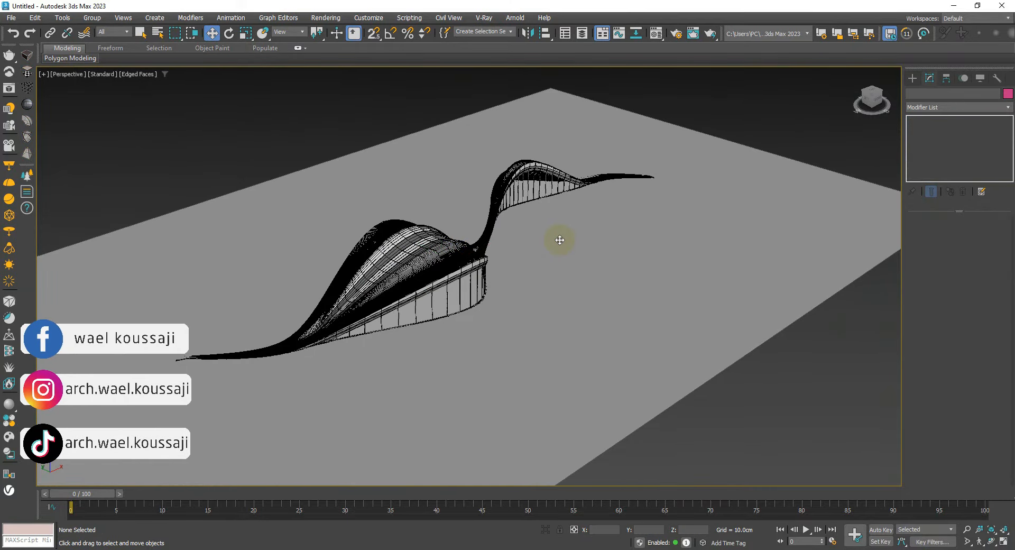
pyautogui.scroll(5, 476, 263)
pyautogui.click(460, 235)
pyautogui.moveTo(459, 236); pyautogui.dragTo(345, 266, button='middle')
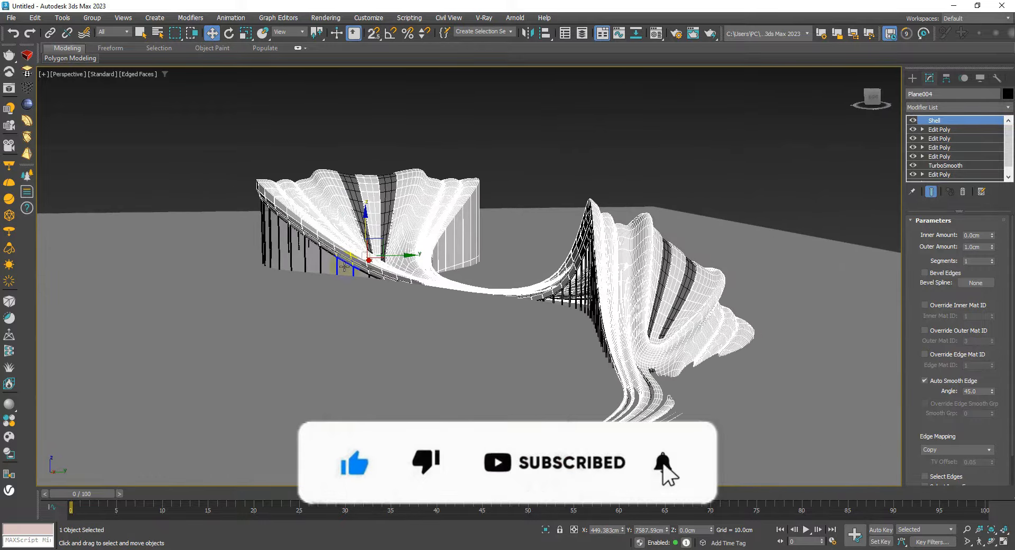